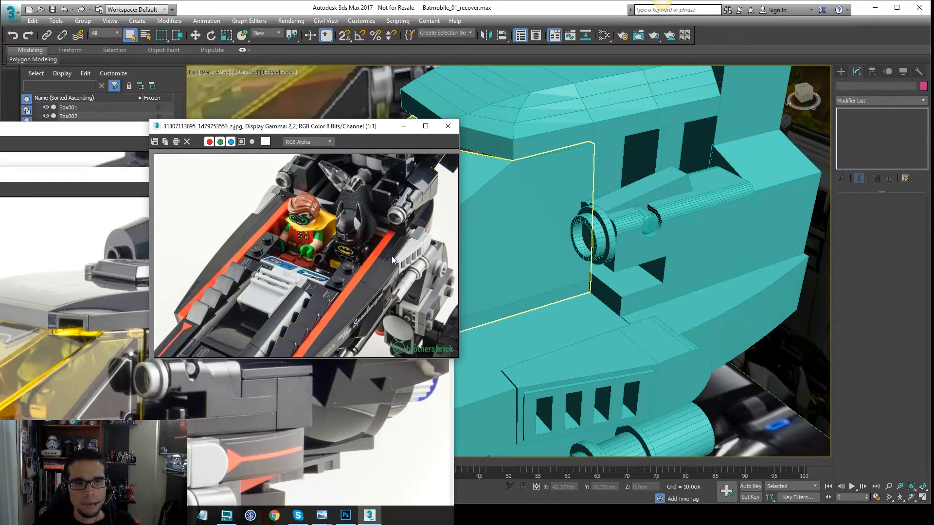
# - Compare the cannon and vent area on the model's side with the same parts in the close-up reference photo
pyautogui.scroll(2, 390, 261)
pyautogui.scroll(-2, 398, 235)
pyautogui.keyDown('alt'); pyautogui.moveTo(608, 233); pyautogui.dragTo(688, 226, button='middle'); pyautogui.keyUp('alt')
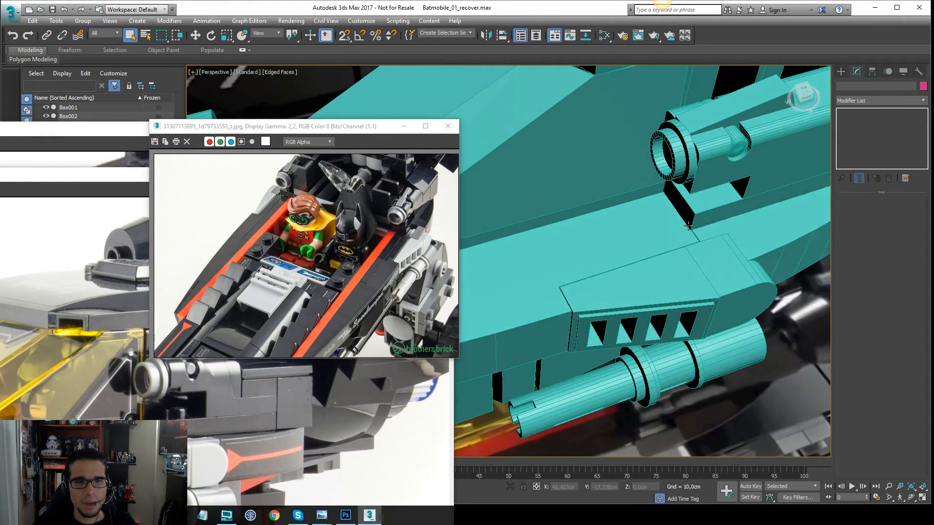
pyautogui.scroll(1, 411, 258)
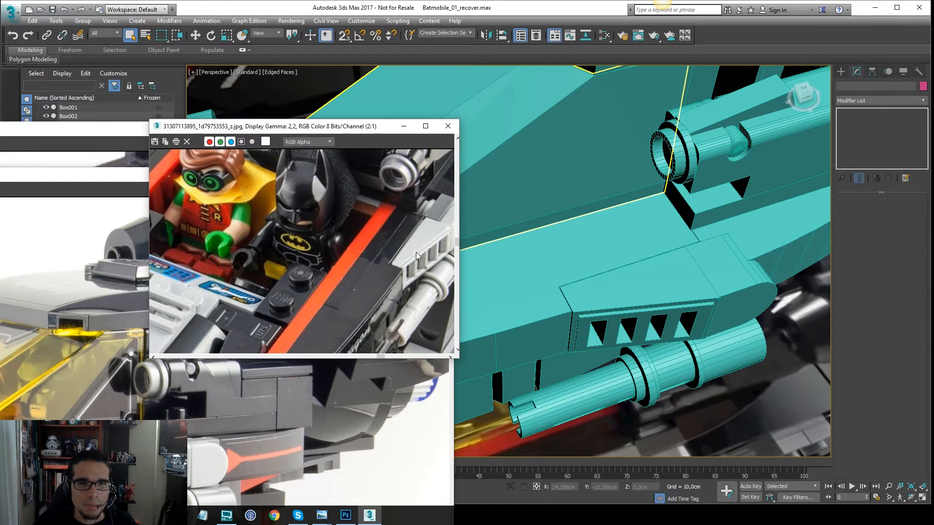
pyautogui.moveTo(393, 221); pyautogui.dragTo(279, 239, button='middle')
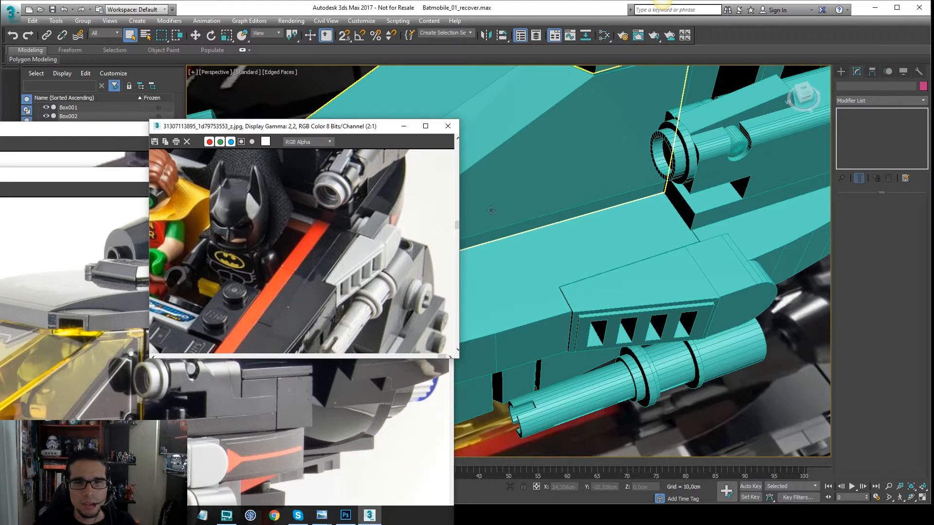
pyautogui.moveTo(491, 210)
pyautogui.keyDown('alt'); pyautogui.mouseDown(button='middle')
pyautogui.moveTo(683, 274)
pyautogui.moveTo(709, 235)
pyautogui.moveTo(692, 186)
pyautogui.moveTo(724, 194)
pyautogui.moveTo(698, 192)
pyautogui.moveTo(691, 214)
pyautogui.moveTo(680, 207)
pyautogui.moveTo(730, 213)
pyautogui.mouseUp(button='middle'); pyautogui.keyUp('alt')
pyautogui.press('F4')
pyautogui.press('F4')
# - Select the tall box at the rear of the body and convert it to an Editable Poly
pyautogui.click(750, 215)
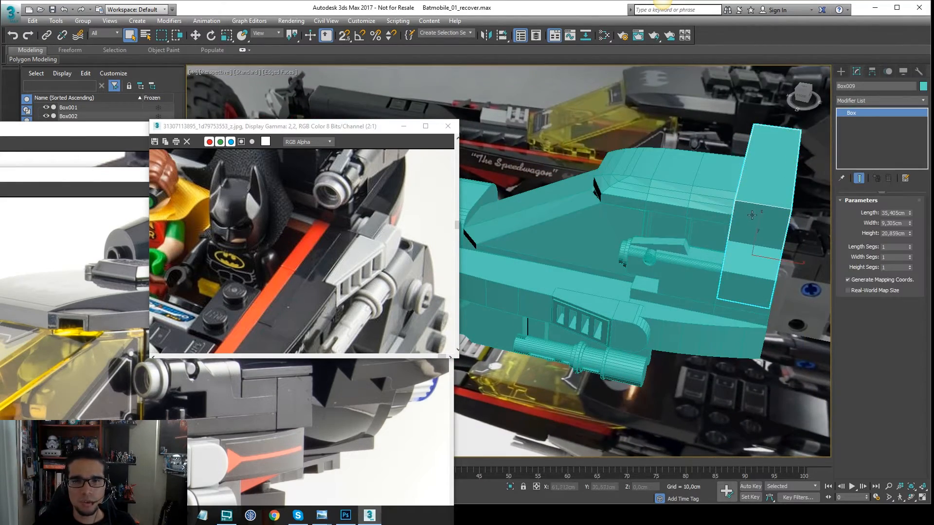
pyautogui.press('t')
pyautogui.scroll(4, 666, 350)
pyautogui.press('F3')
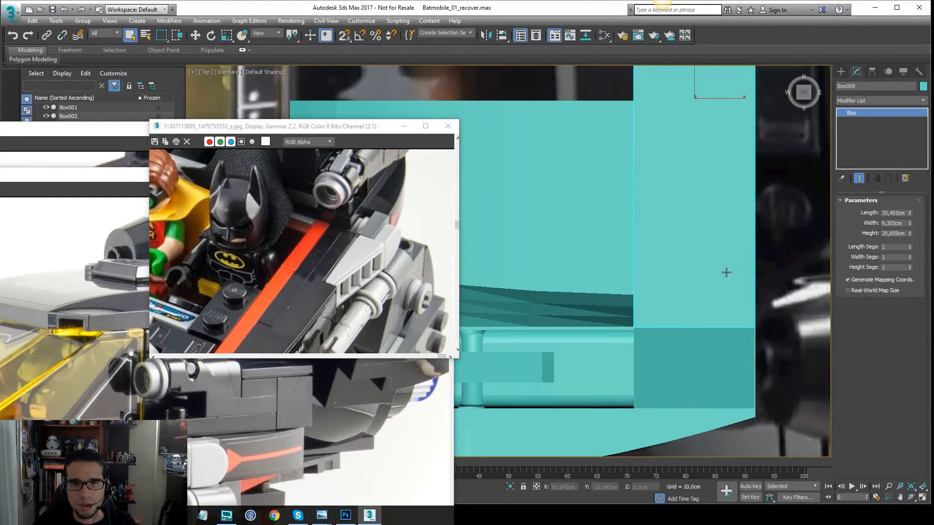
pyautogui.press('F4')
pyautogui.moveTo(722, 282)
pyautogui.keyDown('alt'); pyautogui.mouseDown(button='middle')
pyautogui.moveTo(716, 187)
pyautogui.moveTo(676, 198)
pyautogui.moveTo(673, 211)
pyautogui.moveTo(687, 179)
pyautogui.mouseUp(button='middle'); pyautogui.keyUp('alt')
pyautogui.scroll(2, 696, 192)
pyautogui.moveTo(687, 179); pyautogui.dragTo(655, 310, button='middle')
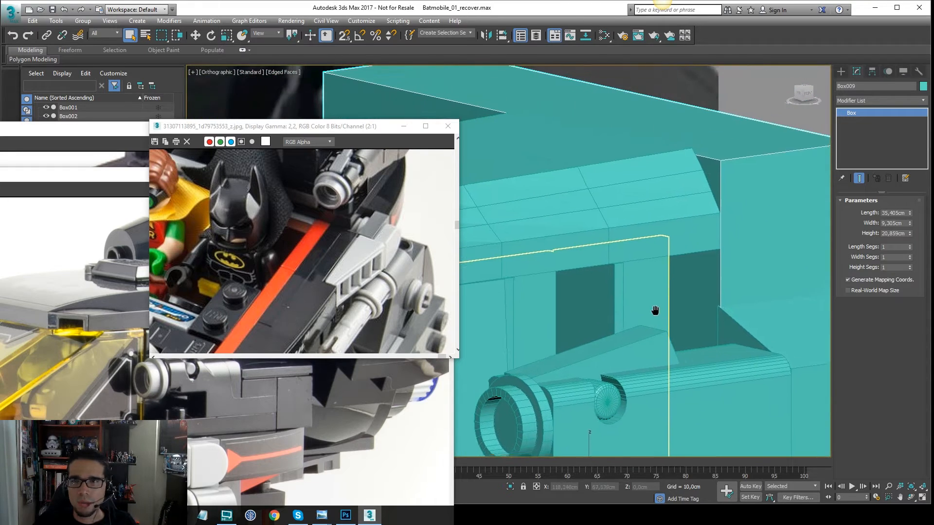
pyautogui.keyDown('alt'); pyautogui.moveTo(693, 222); pyautogui.dragTo(798, 277, button='middle'); pyautogui.keyUp('alt')
pyautogui.press('f')
pyautogui.scroll(-4, 779, 270)
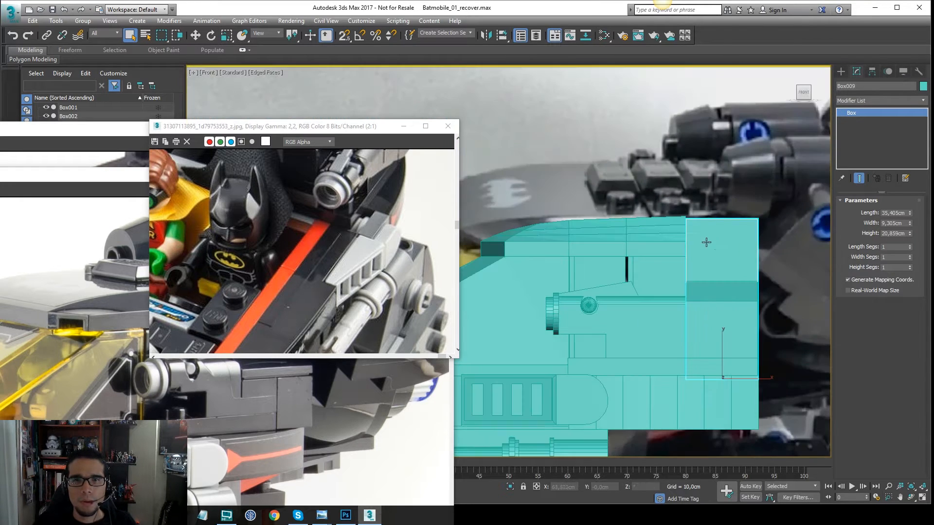
pyautogui.moveTo(706, 242); pyautogui.dragTo(704, 244, button='middle')
pyautogui.rightClick(820, 219)
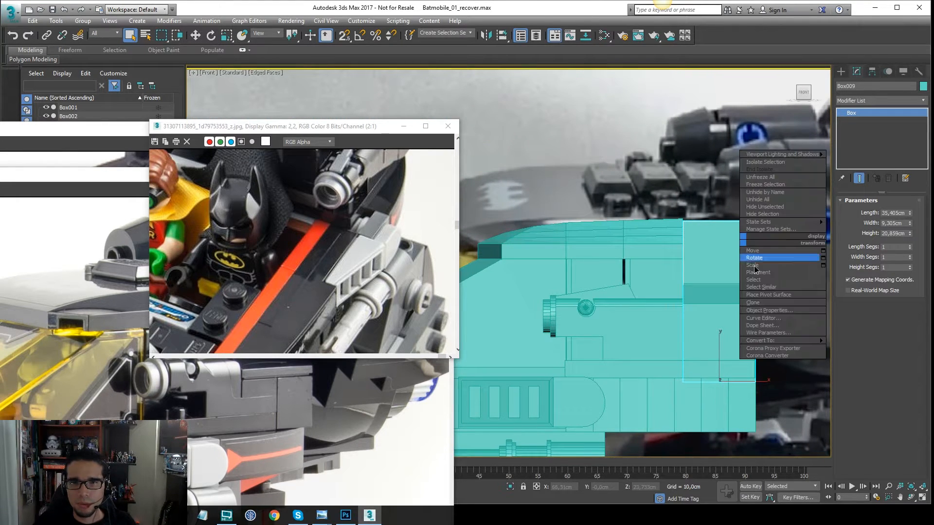
pyautogui.moveTo(783, 341)
pyautogui.click(849, 350)
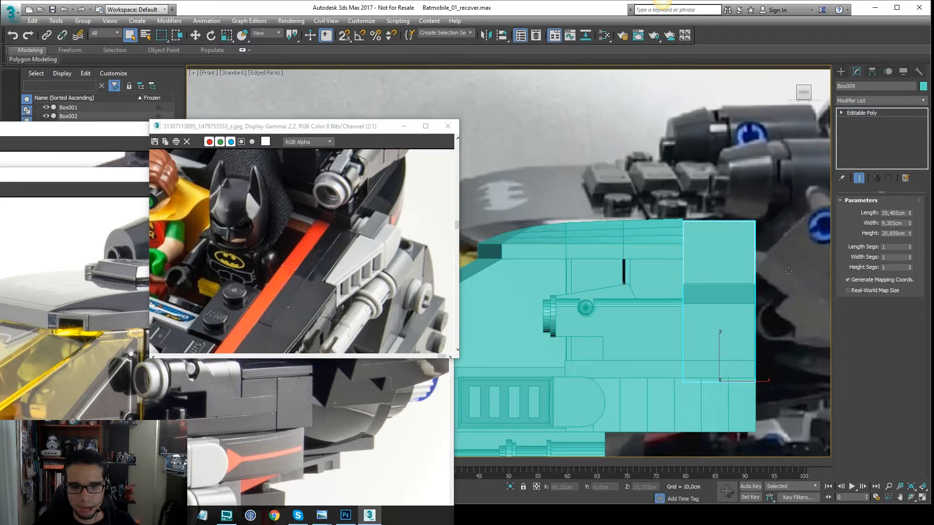
# - Raise the rear box's top four vertices and snap them to the upper edge of the adjoining roof
pyautogui.press('1')
pyautogui.moveTo(774, 207); pyautogui.dragTo(644, 248)
pyautogui.scroll(4, 662, 237)
pyautogui.press('F3')
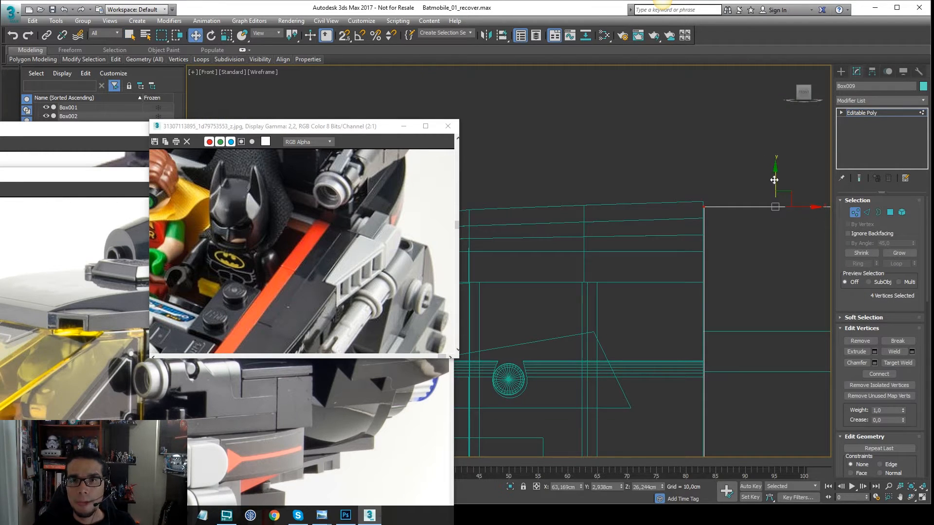
pyautogui.press('w')
pyautogui.moveTo(775, 206); pyautogui.dragTo(712, 196)
pyautogui.press('s')
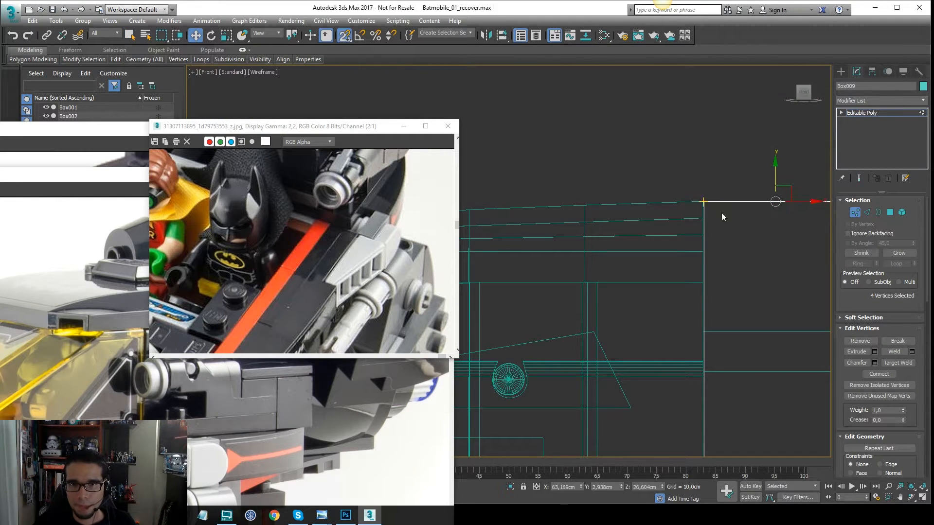
# - Snap the rear box's four bottom vertices to the top edge of the lower side panel and finish vertex editing
pyautogui.moveTo(712, 196); pyautogui.dragTo(628, 128, button='middle')
pyautogui.moveTo(576, 380); pyautogui.dragTo(575, 381)
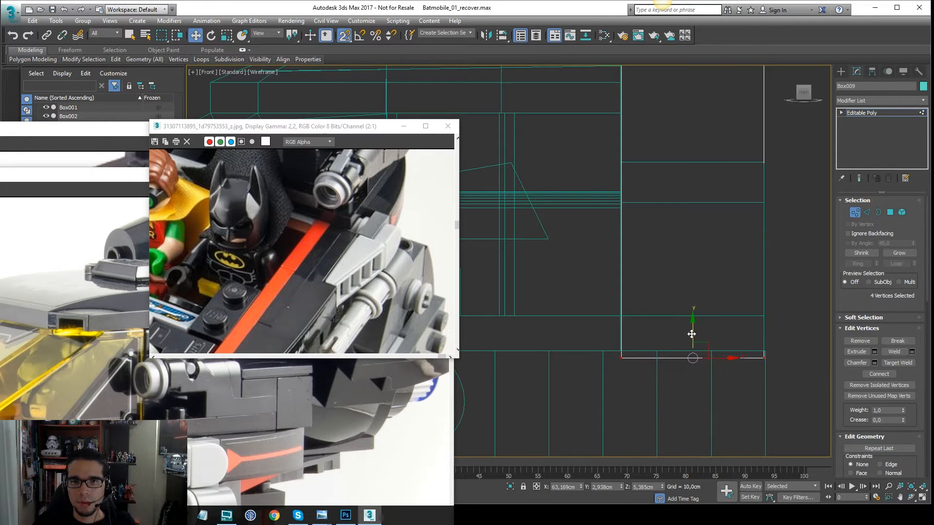
pyautogui.moveTo(692, 334); pyautogui.dragTo(764, 351)
pyautogui.scroll(-3, 778, 334)
pyautogui.scroll(5, 787, 342)
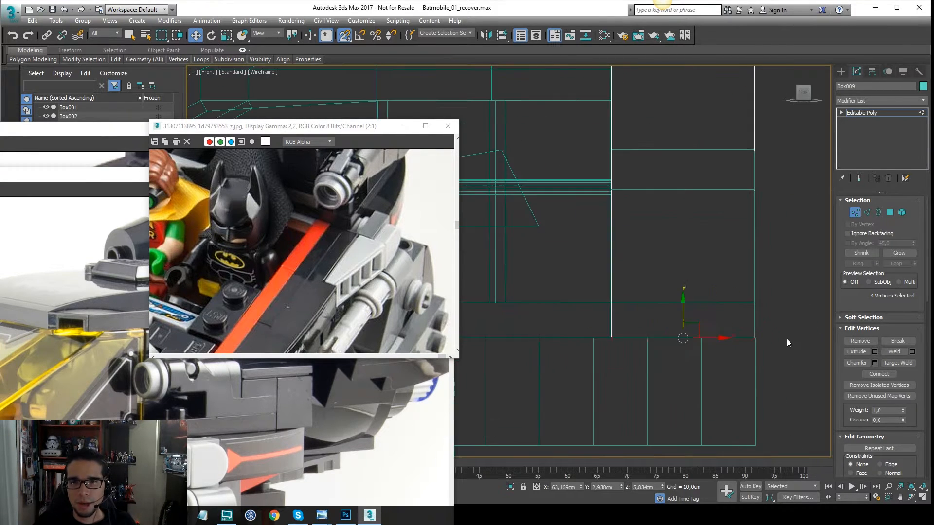
pyautogui.scroll(-7, 784, 302)
pyautogui.click(872, 112)
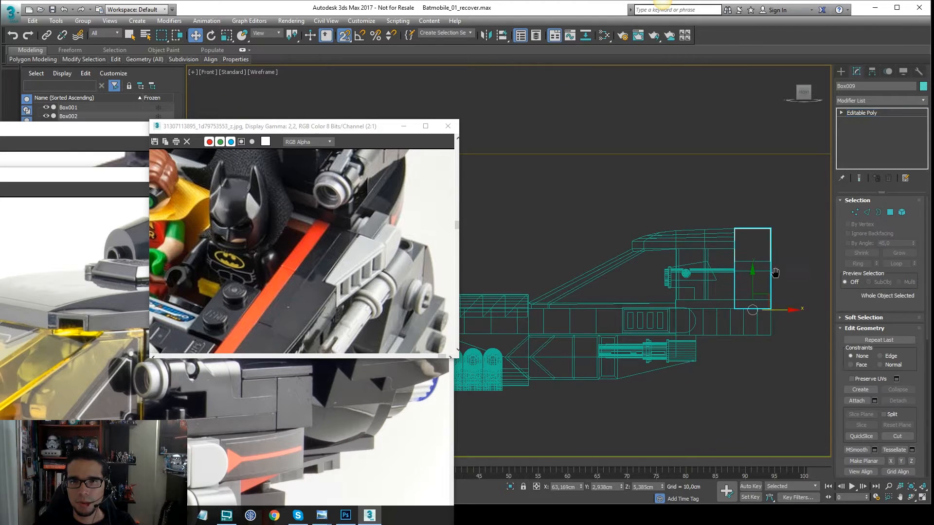
# - Align the end vertices of the lower side panel's spline with the rear box's outer edge, then return to its Extrude level
pyautogui.scroll(4, 736, 292)
pyautogui.click(711, 292)
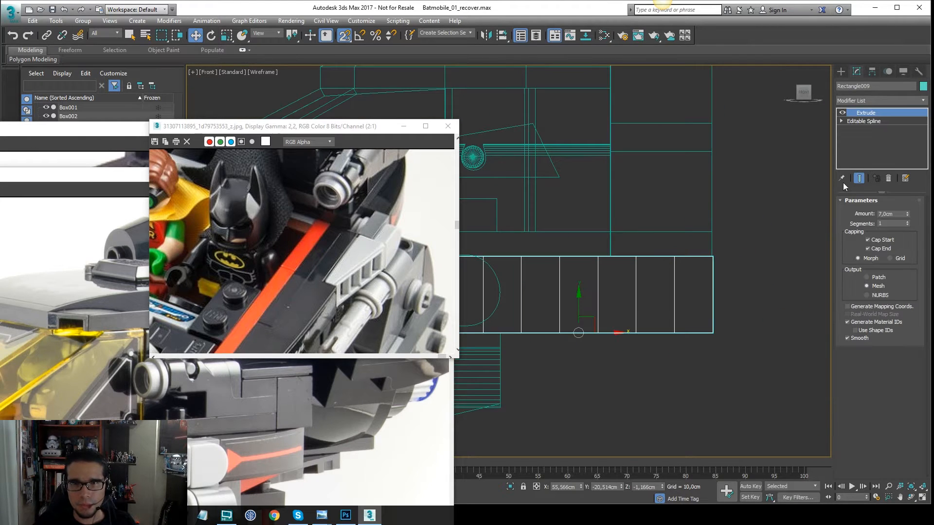
pyautogui.click(863, 121)
pyautogui.moveTo(743, 320); pyautogui.dragTo(705, 362)
pyautogui.scroll(2, 720, 341)
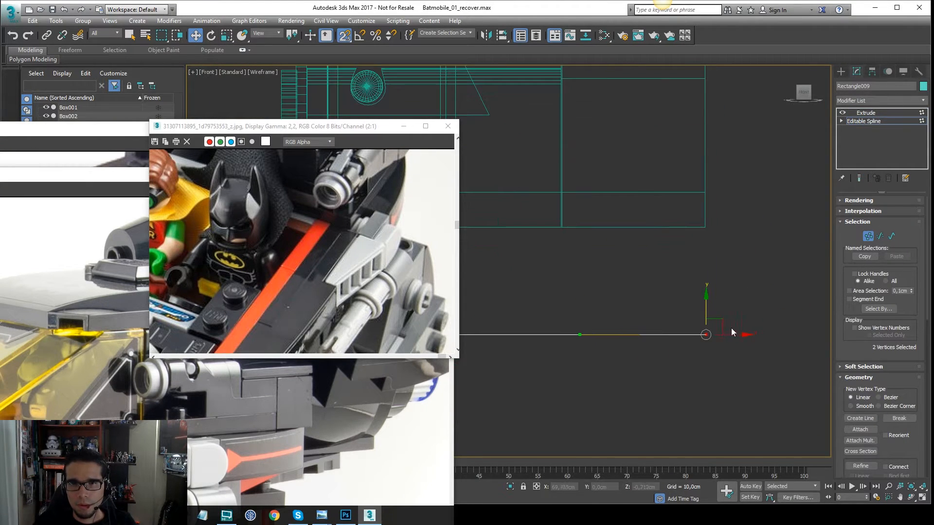
pyautogui.moveTo(734, 335); pyautogui.dragTo(706, 227)
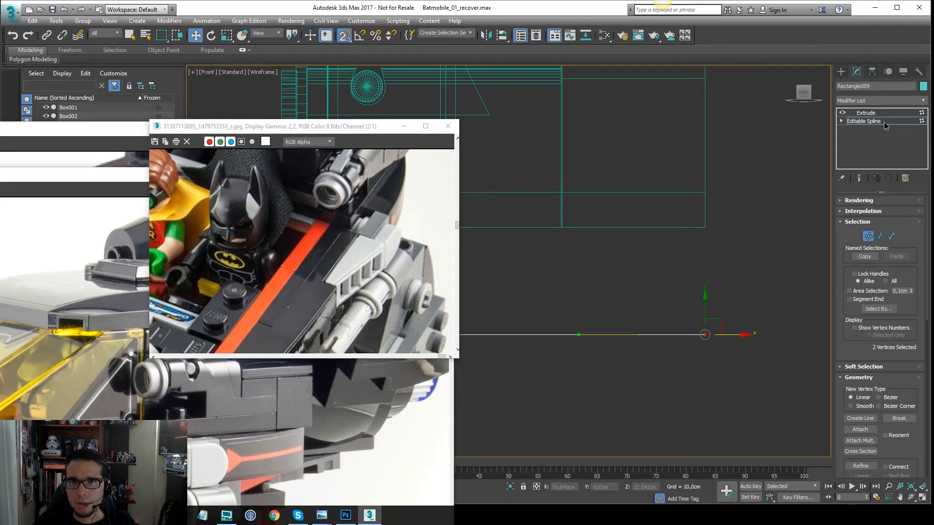
pyautogui.click(866, 112)
pyautogui.press('F3')
pyautogui.scroll(-3, 642, 210)
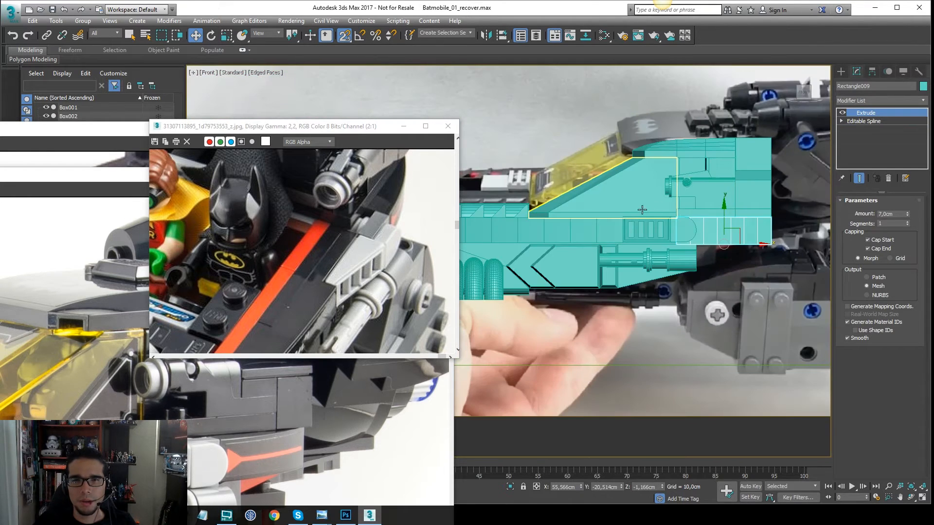
# - Inspect the whole model in perspective and compare its hood area with the close-up reference photo
pyautogui.press('p')
pyautogui.keyDown('alt'); pyautogui.moveTo(658, 203); pyautogui.dragTo(706, 219, button='middle'); pyautogui.keyUp('alt')
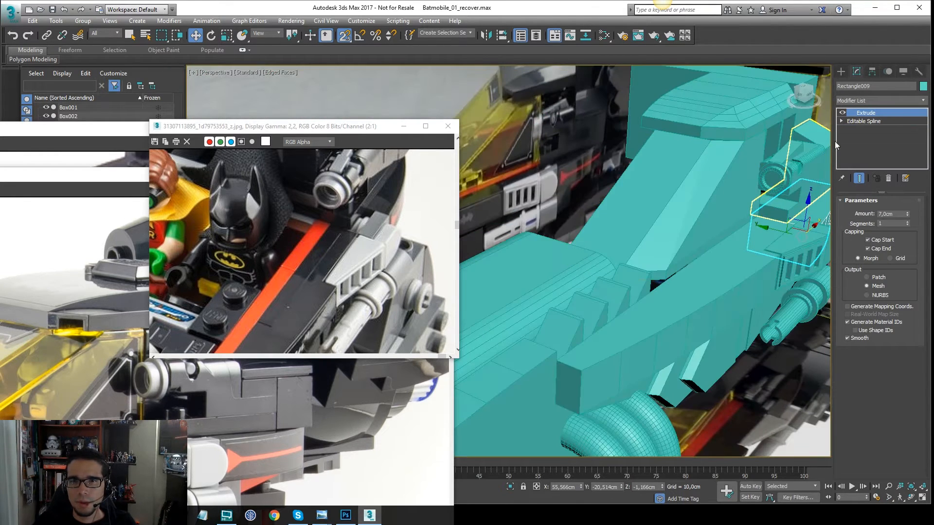
pyautogui.scroll(-5, 705, 233)
pyautogui.press('F4')
pyautogui.click(739, 421)
pyautogui.keyDown('alt'); pyautogui.moveTo(701, 287); pyautogui.dragTo(696, 259, button='middle'); pyautogui.keyUp('alt')
pyautogui.press('q')
pyautogui.click(648, 260)
pyautogui.moveTo(322, 280); pyautogui.dragTo(389, 205, button='middle')
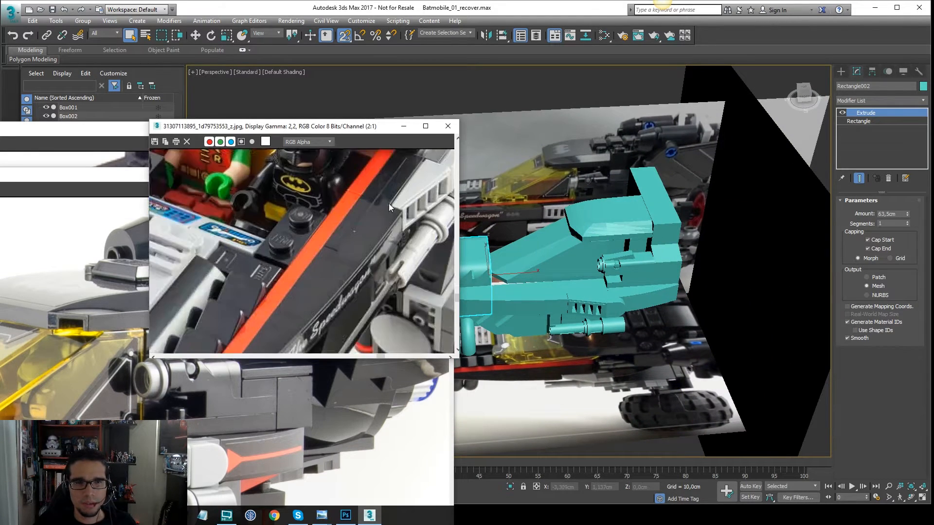
pyautogui.scroll(-1, 351, 231)
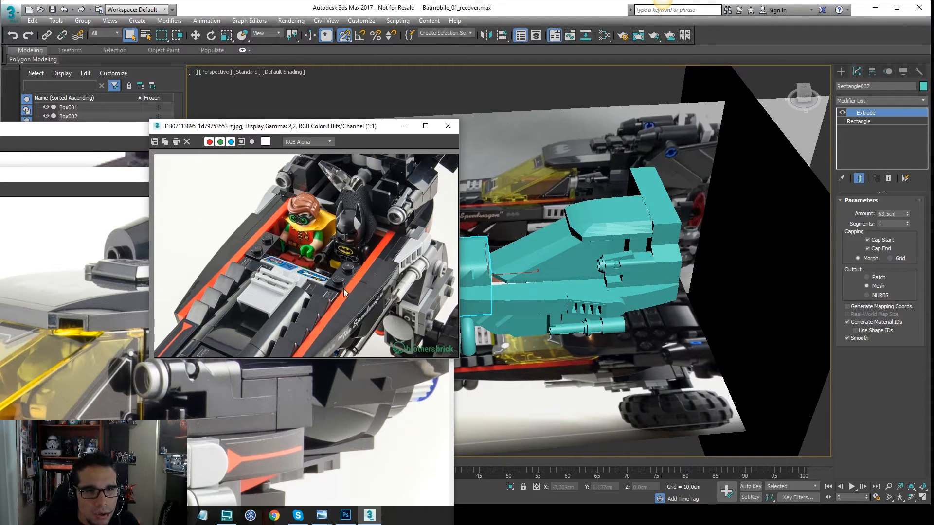
pyautogui.scroll(1, 281, 293)
pyautogui.moveTo(250, 289); pyautogui.dragTo(300, 226, button='middle')
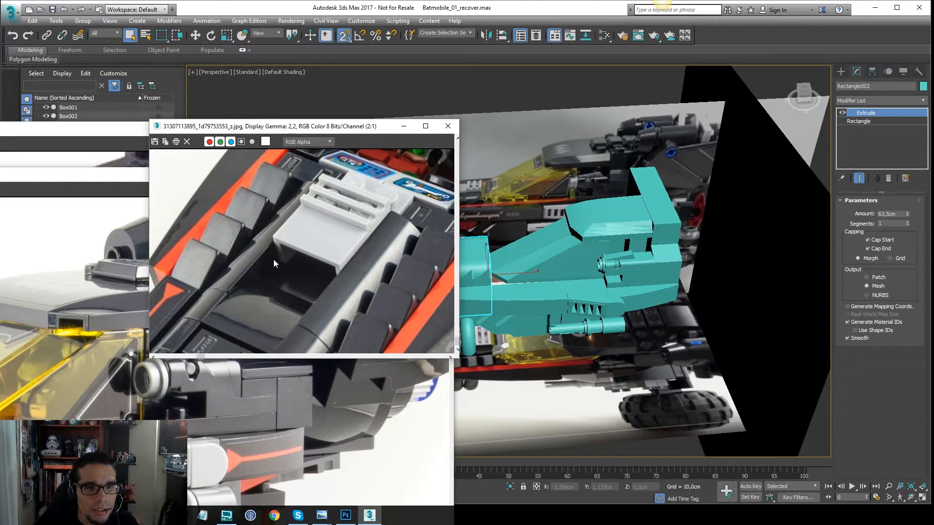
pyautogui.keyDown('alt'); pyautogui.moveTo(574, 243); pyautogui.dragTo(620, 263, button='middle'); pyautogui.keyUp('alt')
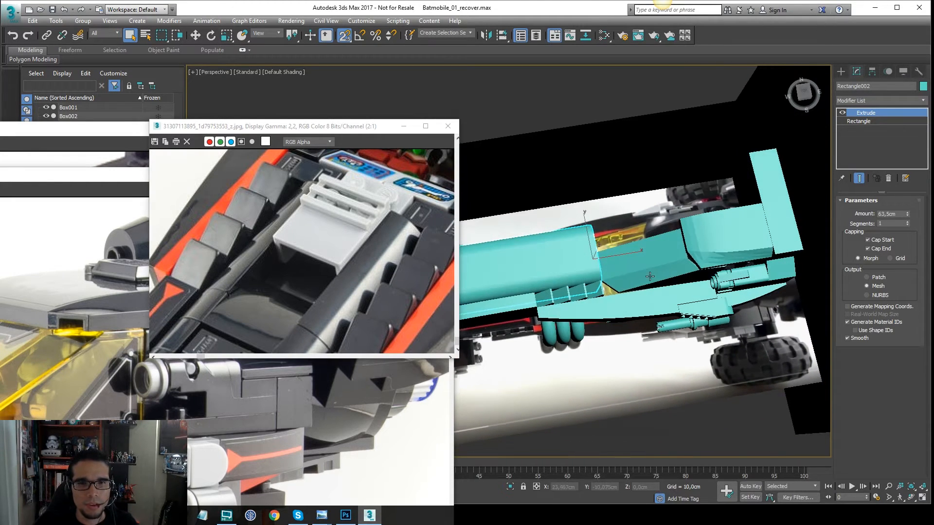
# - Isolate the hood and the top-view reference plane in the top view, and make the hood see-through
pyautogui.press('t')
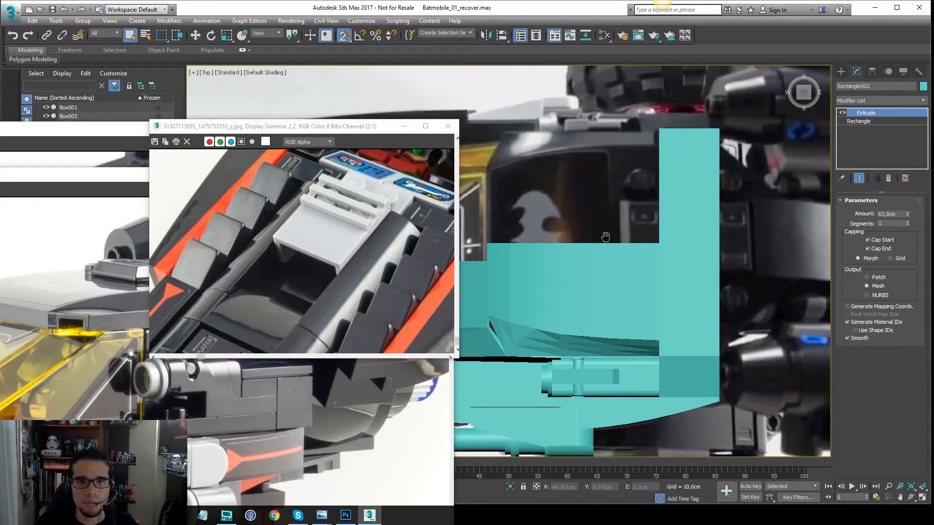
pyautogui.moveTo(612, 231); pyautogui.dragTo(737, 241, button='middle')
pyautogui.click(655, 220)
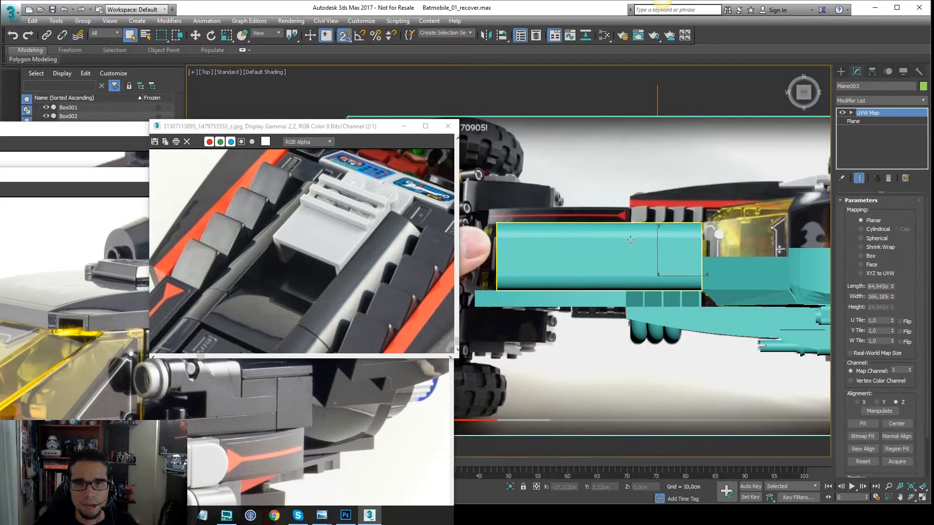
pyautogui.keyDown('ctrl'); pyautogui.click(649, 233); pyautogui.keyUp('ctrl')
pyautogui.hotkey('alt', 'q')
pyautogui.scroll(6, 680, 228)
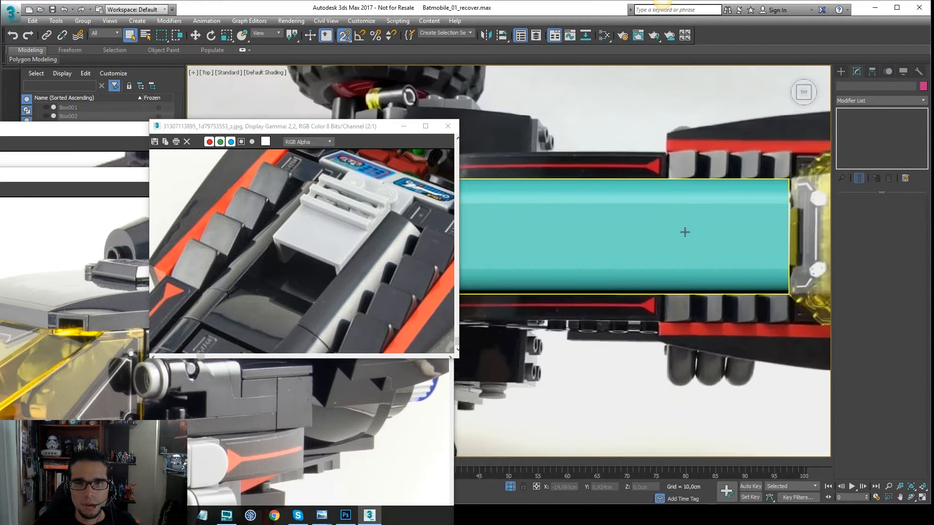
pyautogui.click(702, 217)
pyautogui.hotkey('alt', 'x')
pyautogui.moveTo(689, 186); pyautogui.dragTo(611, 214, button='middle')
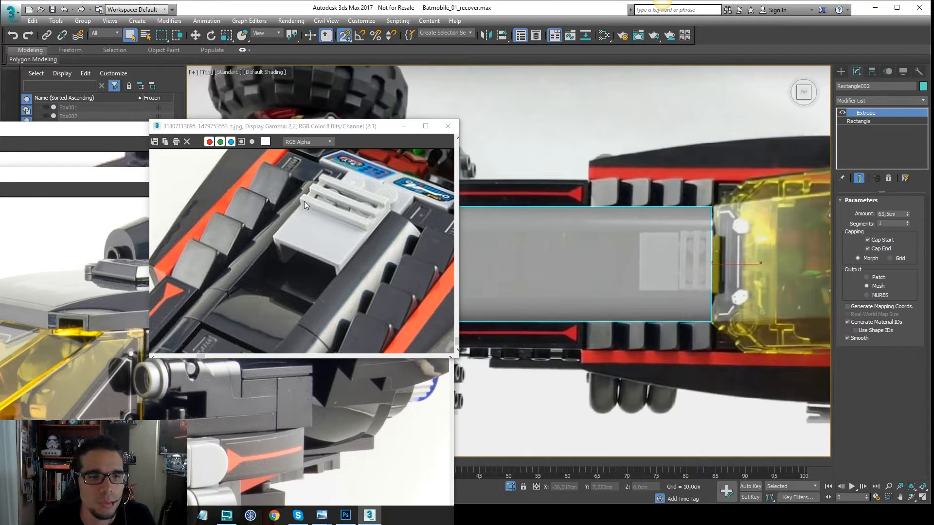
# - Examine the open recess beside the hood's grey vent in the close-up and side-view reference photos
pyautogui.moveTo(277, 301); pyautogui.dragTo(309, 225, button='middle')
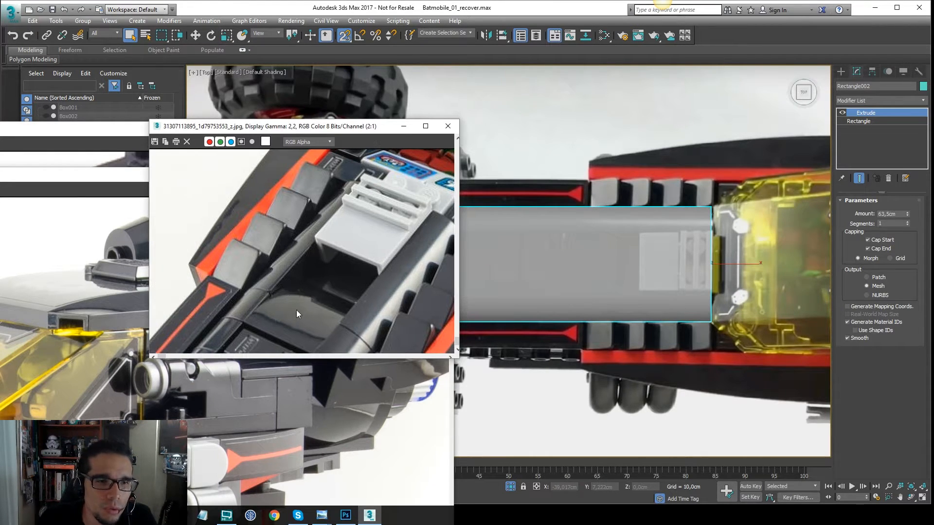
pyautogui.scroll(1, 296, 311)
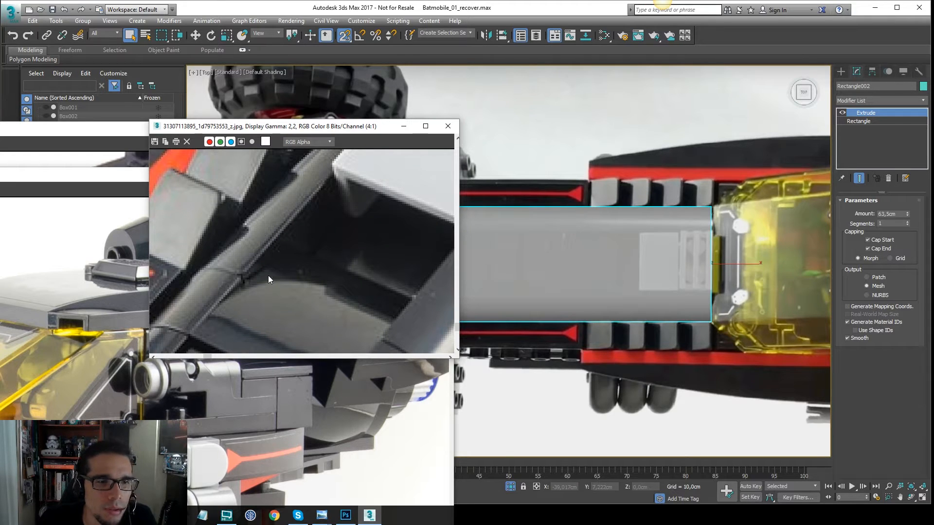
pyautogui.scroll(-1, 230, 325)
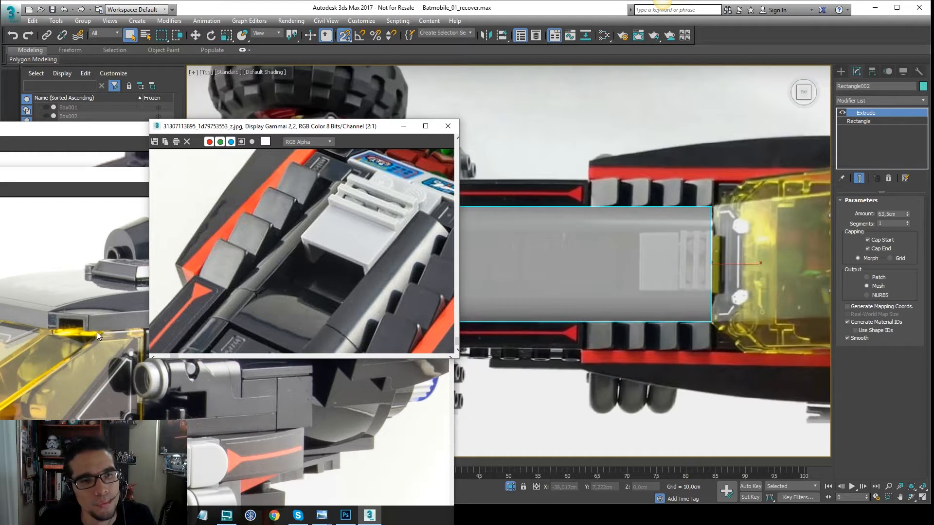
pyautogui.moveTo(340, 133); pyautogui.dragTo(675, 127)
pyautogui.click(258, 325)
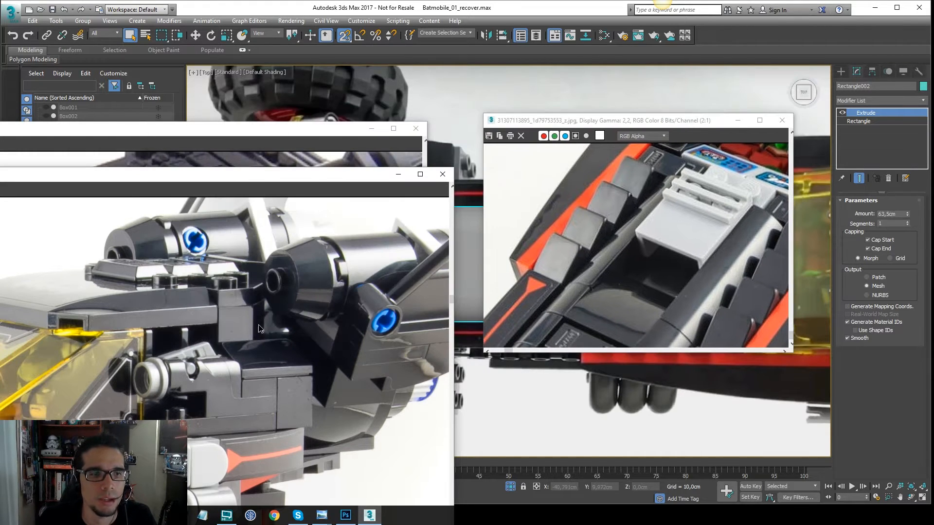
pyautogui.scroll(1, 131, 312)
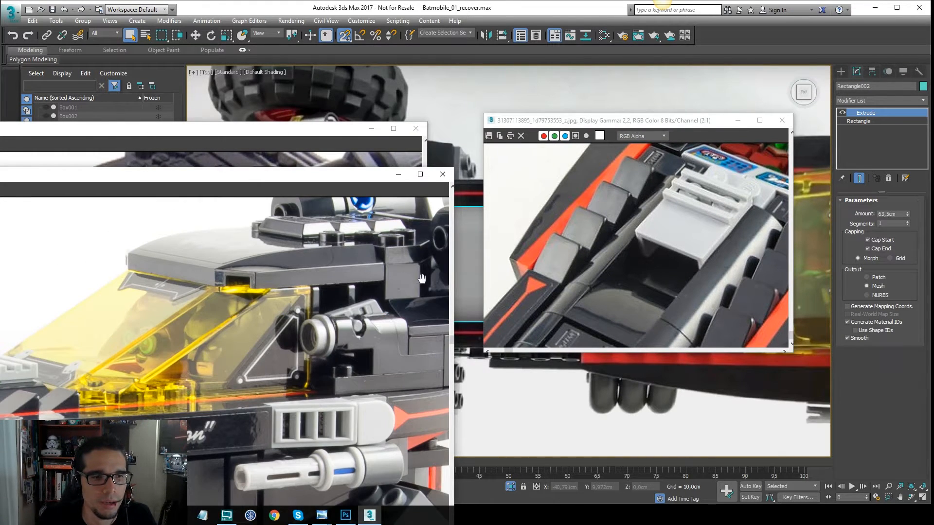
pyautogui.moveTo(164, 293); pyautogui.dragTo(292, 273, button='middle')
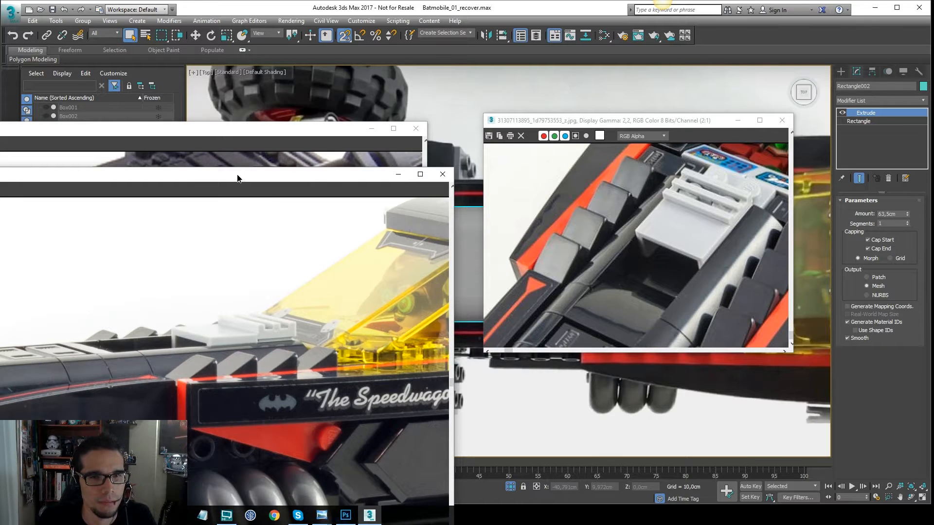
# - Reposition the side-view photo and sketch the hood recess's curved floor and vertical wall over it
pyautogui.moveTo(238, 178); pyautogui.dragTo(330, 104)
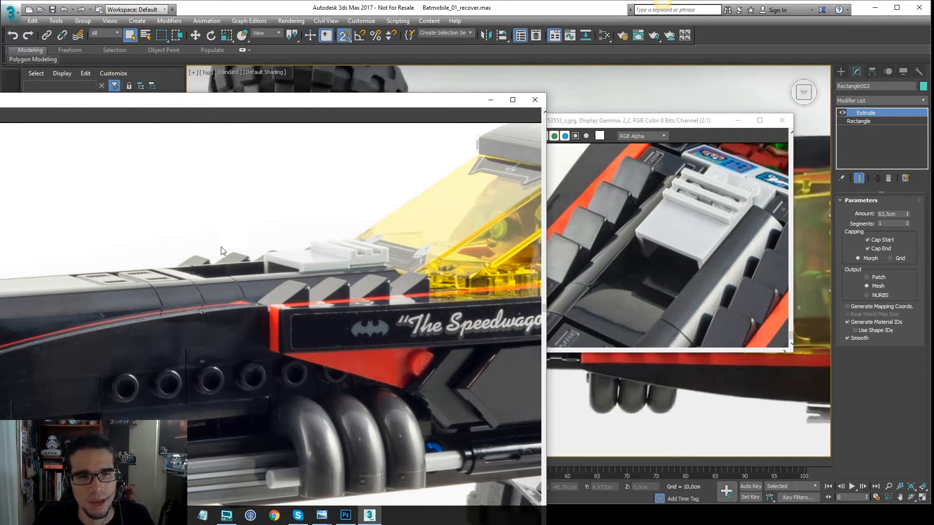
pyautogui.moveTo(160, 270); pyautogui.dragTo(279, 315)
pyautogui.moveTo(271, 268)
pyautogui.mouseDown()
pyautogui.moveTo(271, 317)
pyautogui.moveTo(264, 257)
pyautogui.mouseUp()
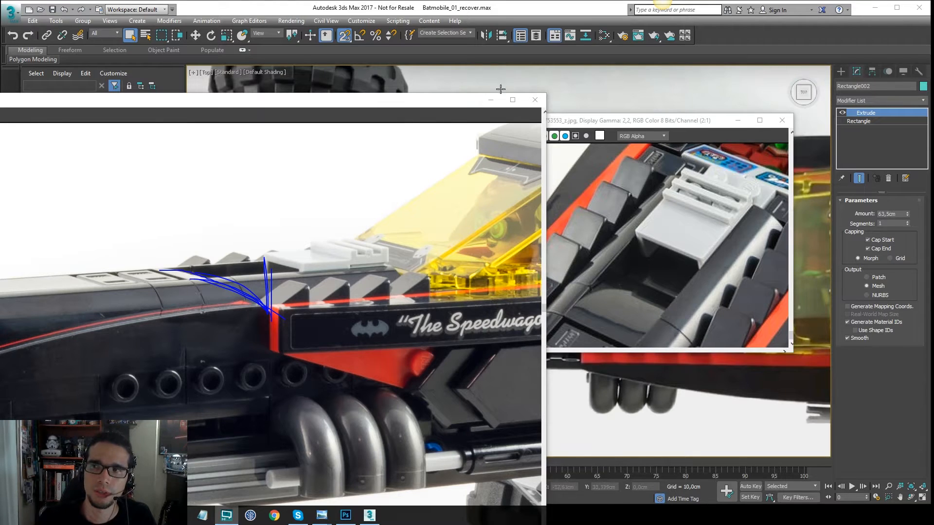
# - Clear the sketched lines, examine the hood recess in the other perspective reference photo, and mark over its opening
pyautogui.press('Escape')
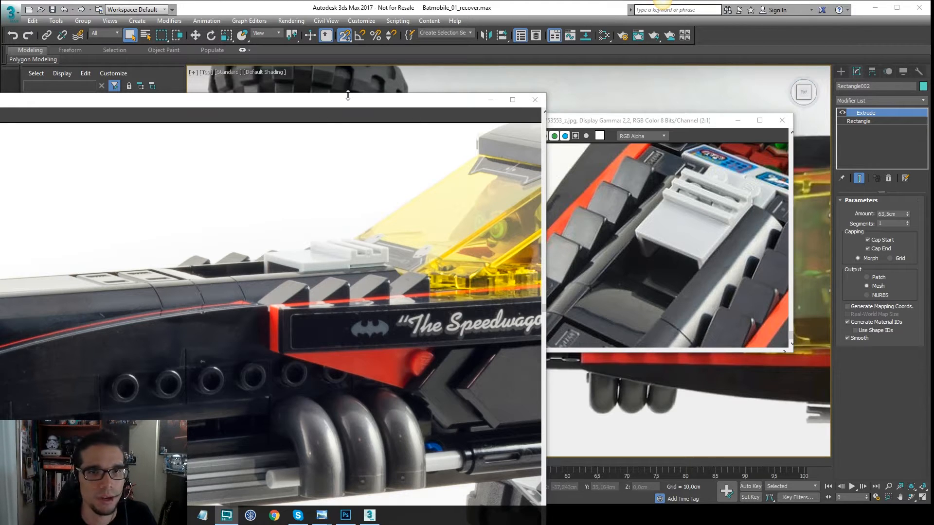
pyautogui.moveTo(354, 229); pyautogui.dragTo(358, 222, button='middle')
pyautogui.scroll(-1, 361, 212)
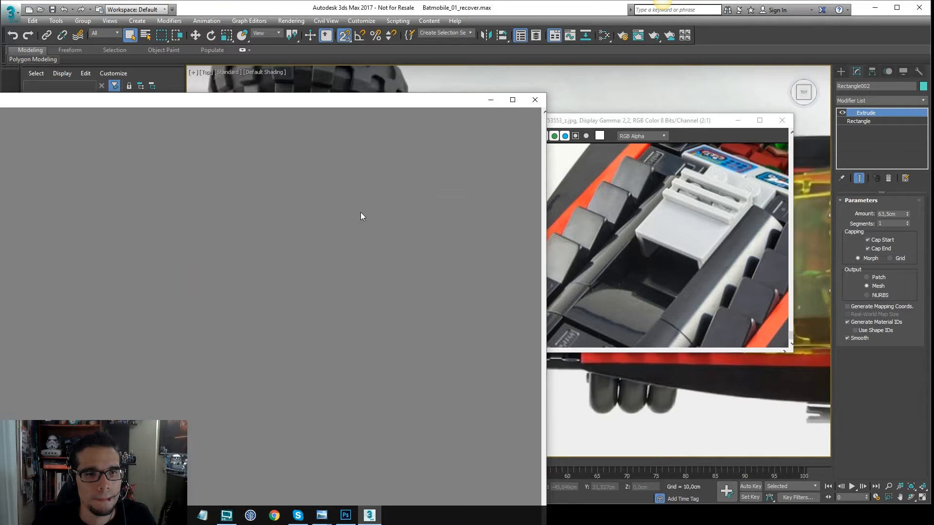
pyautogui.moveTo(425, 105); pyautogui.dragTo(410, 250)
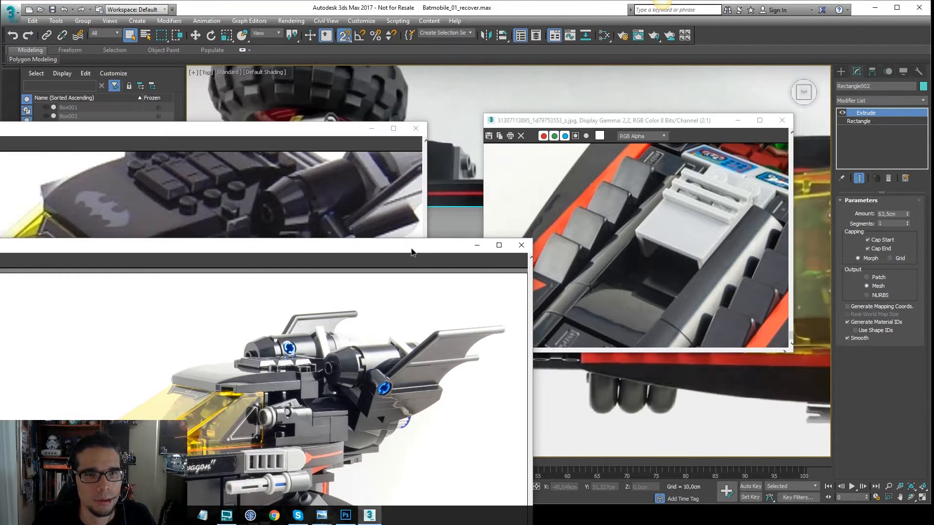
pyautogui.click(305, 170)
pyautogui.scroll(1, 170, 260)
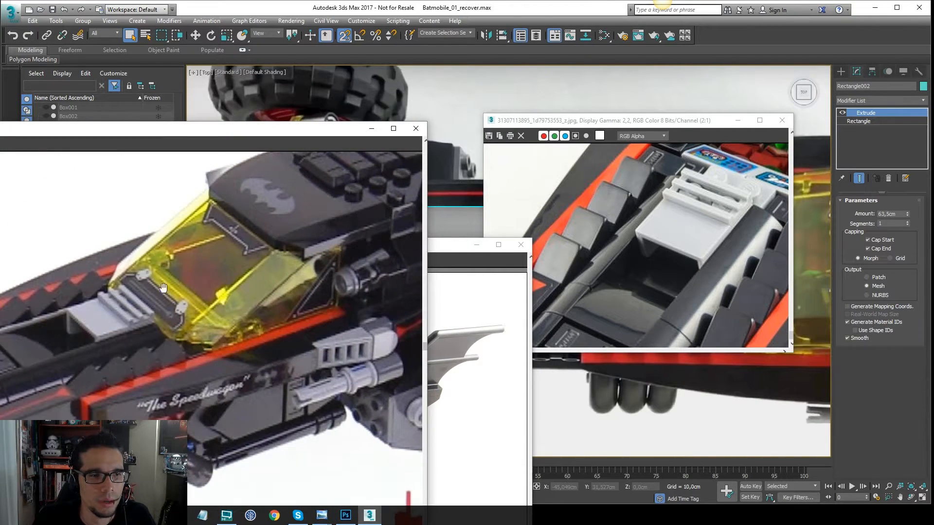
pyautogui.scroll(2, 77, 315)
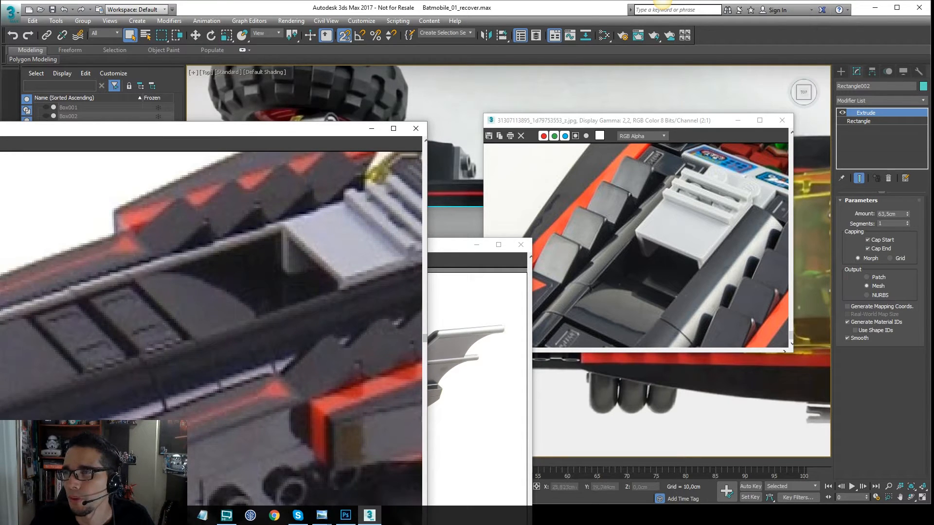
pyautogui.click(161, 267)
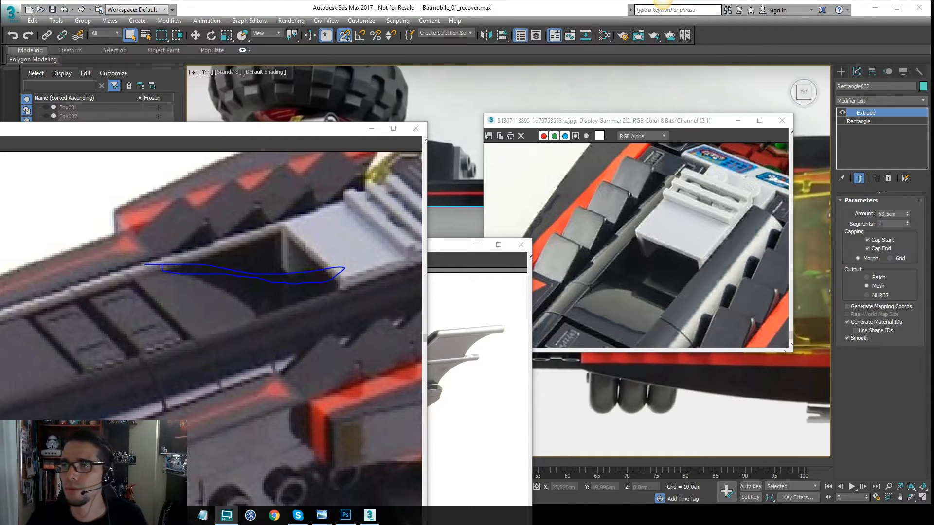
pyautogui.press('Escape')
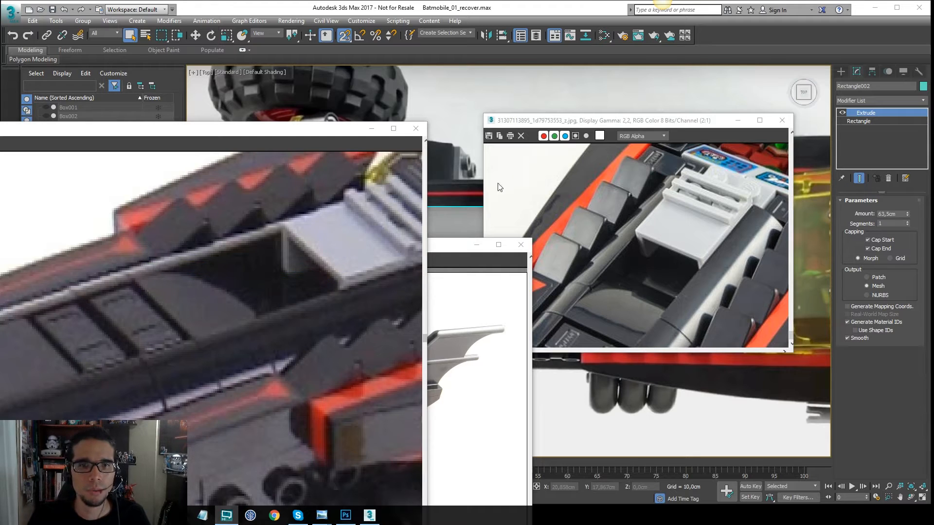
# - Rearrange the reference photo windows so the hood stays uncovered in the top view
pyautogui.moveTo(450, 253); pyautogui.dragTo(181, 94)
pyautogui.click(272, 134)
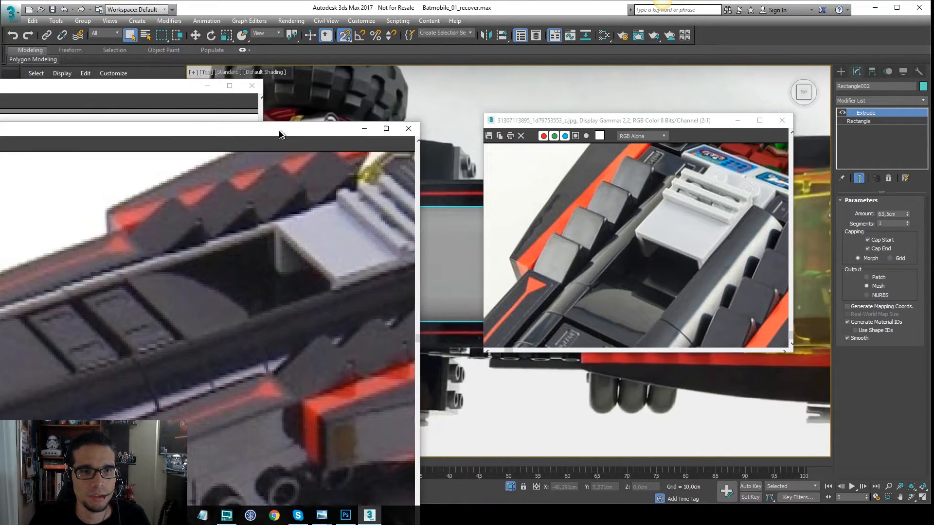
pyautogui.moveTo(284, 136); pyautogui.dragTo(125, 141)
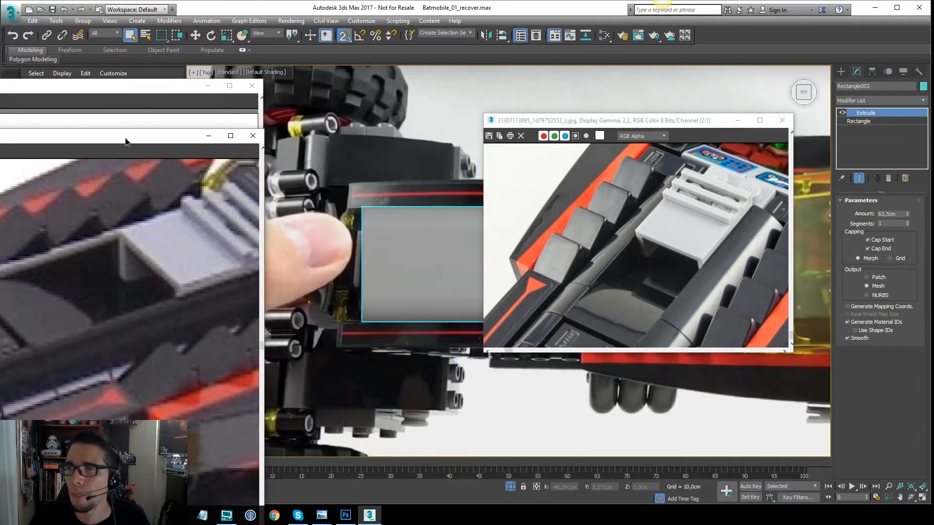
pyautogui.moveTo(585, 126); pyautogui.dragTo(818, 287)
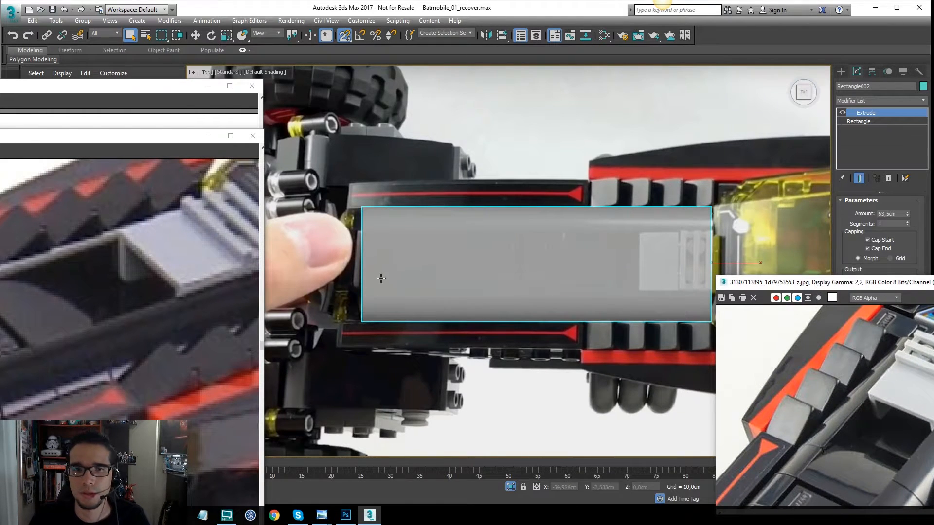
pyautogui.moveTo(391, 256); pyautogui.dragTo(355, 217, button='middle')
pyautogui.scroll(-2, 377, 210)
pyautogui.scroll(2, 445, 205)
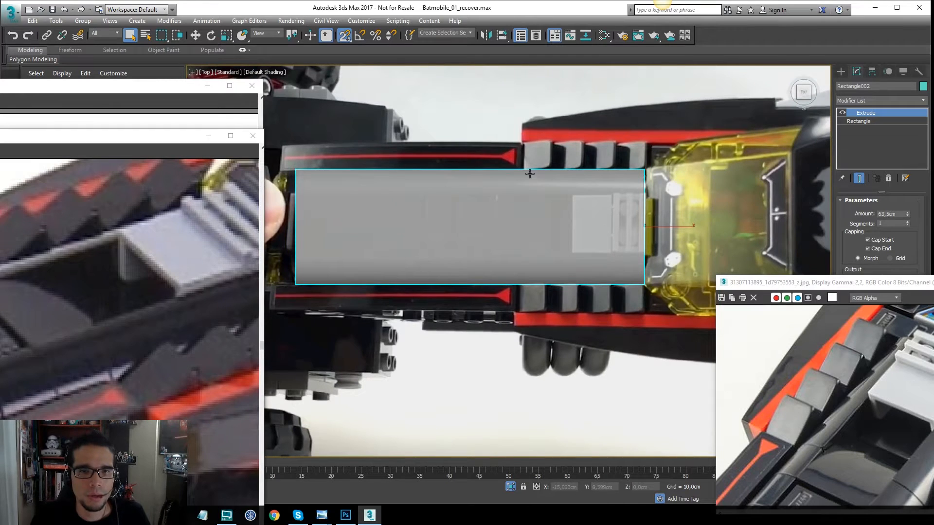
# - Isolate the top-view reference plane and frame the photo's recess area beside the grey vent
pyautogui.press('w')
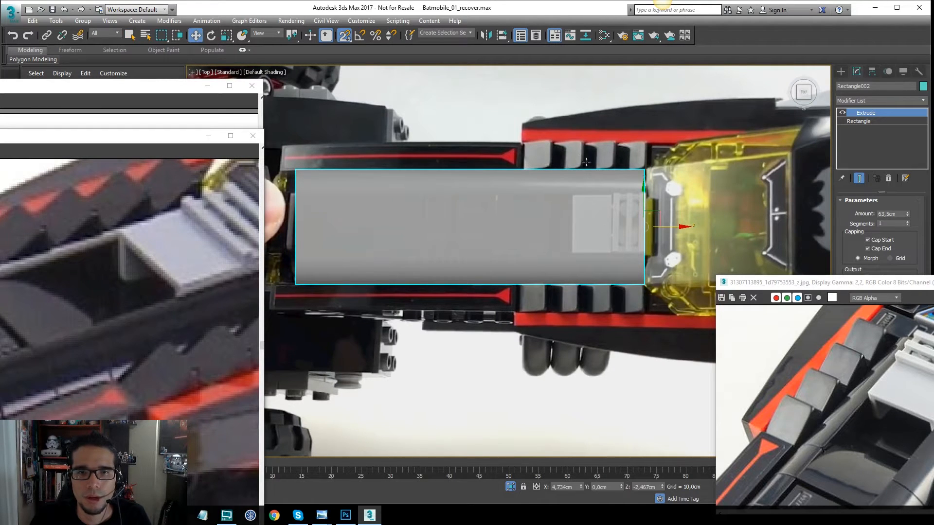
pyautogui.click(622, 131)
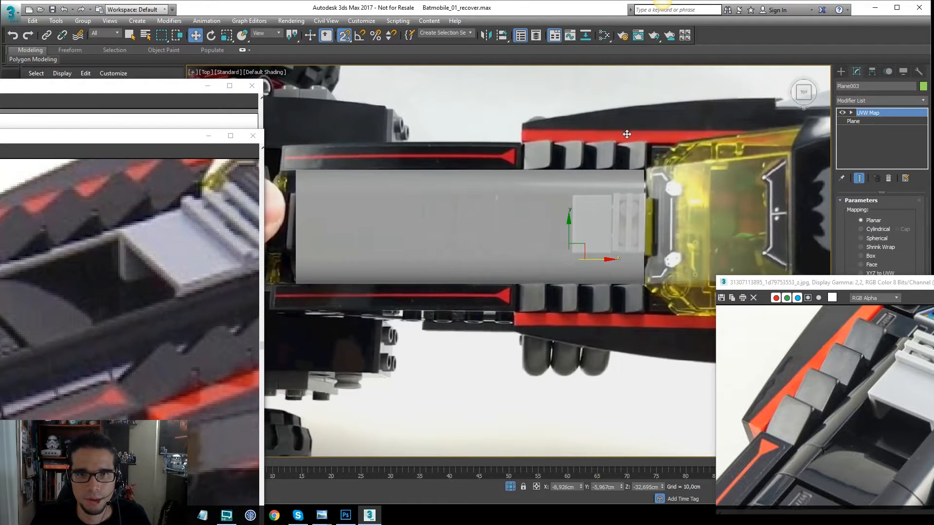
pyautogui.hotkey('alt', 'q')
pyautogui.click(620, 131)
pyautogui.scroll(5, 599, 150)
pyautogui.moveTo(598, 149); pyautogui.dragTo(610, 185, button='middle')
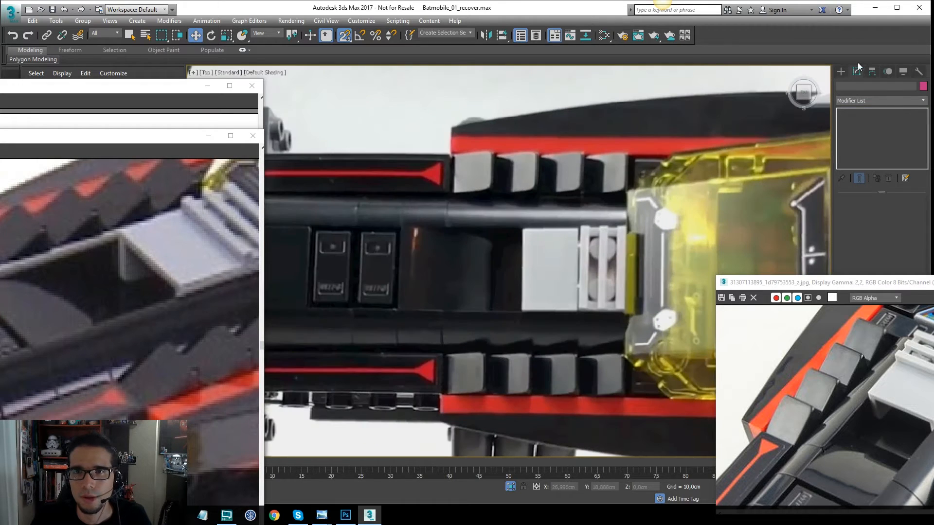
# - Draw a rectangle spline over the hood recess in the top view, reaching under the grey vent panel
pyautogui.click(841, 71)
pyautogui.click(871, 99)
pyautogui.click(858, 111)
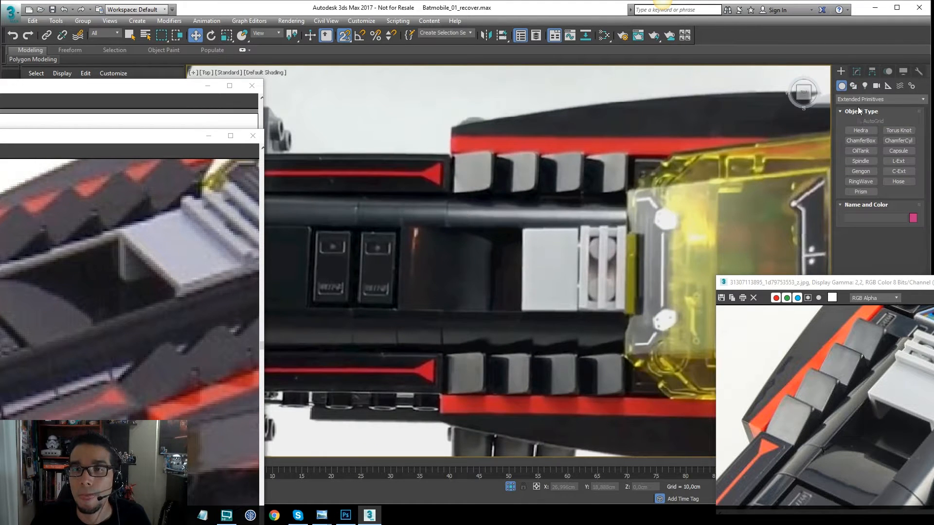
pyautogui.click(854, 86)
pyautogui.click(899, 138)
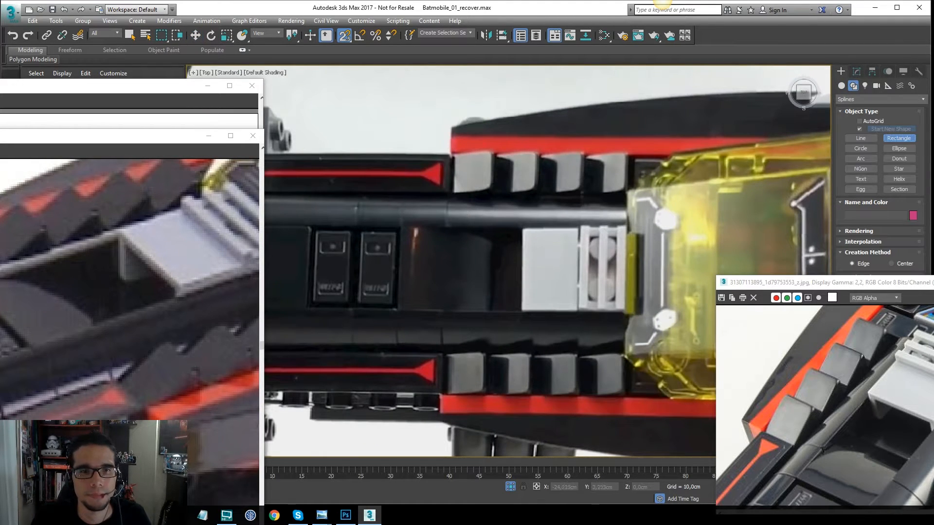
pyautogui.moveTo(413, 226); pyautogui.dragTo(576, 312)
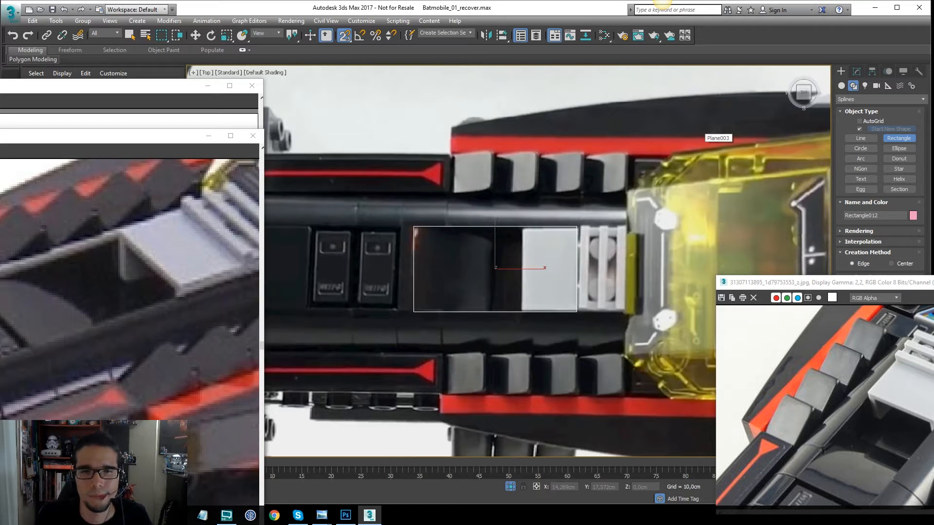
# - End the isolation and rotate the recess rectangle upright in the front view with angle snap enabled
pyautogui.press('e')
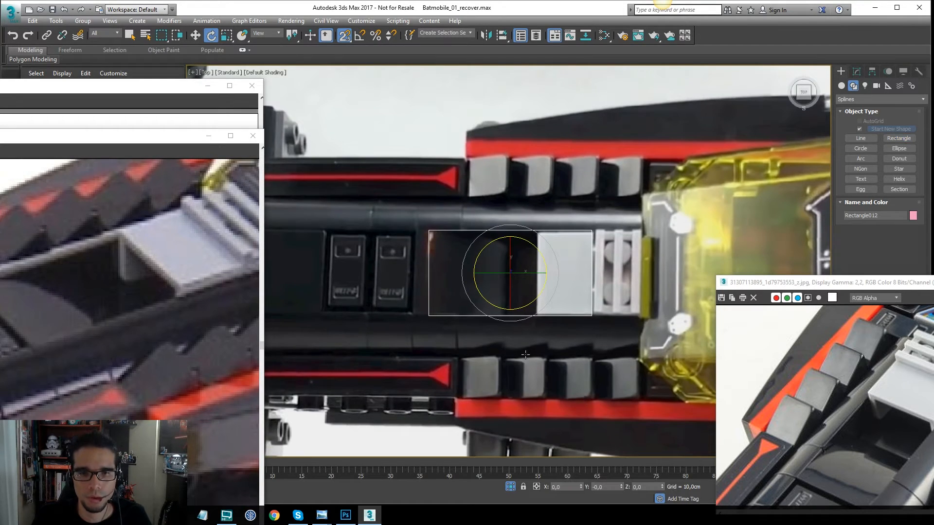
pyautogui.press('f')
pyautogui.click(510, 486)
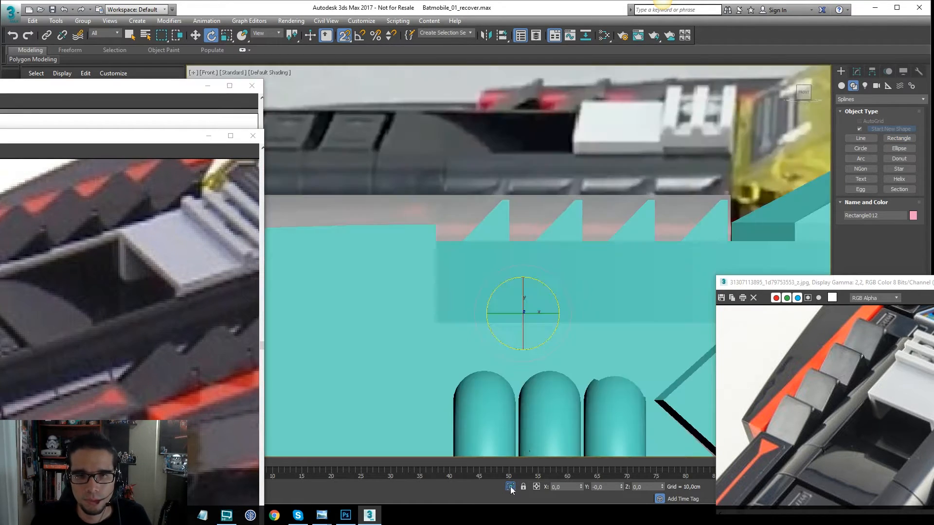
pyautogui.moveTo(522, 338); pyautogui.dragTo(523, 354, button='middle')
pyautogui.press('F3')
pyautogui.scroll(-5, 523, 338)
pyautogui.moveTo(523, 321); pyautogui.dragTo(523, 269, button='middle')
pyautogui.scroll(4, 523, 268)
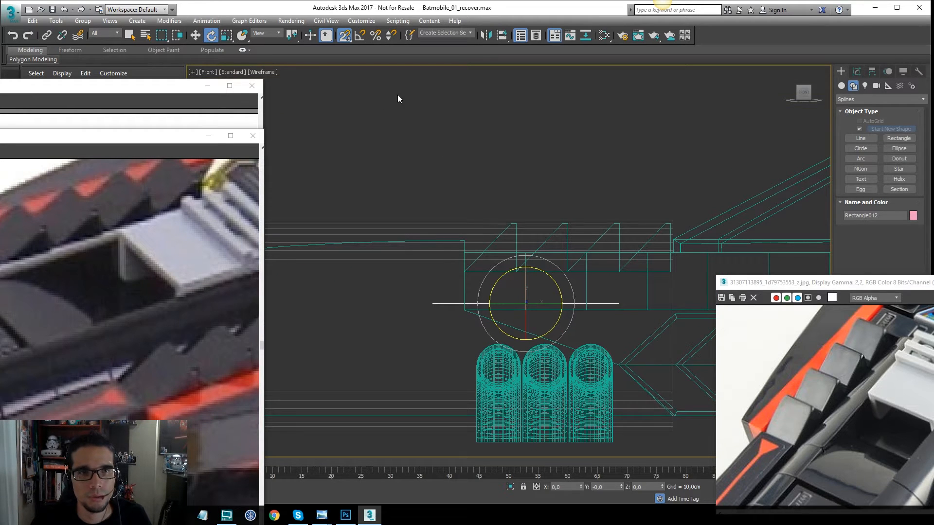
pyautogui.click(360, 34)
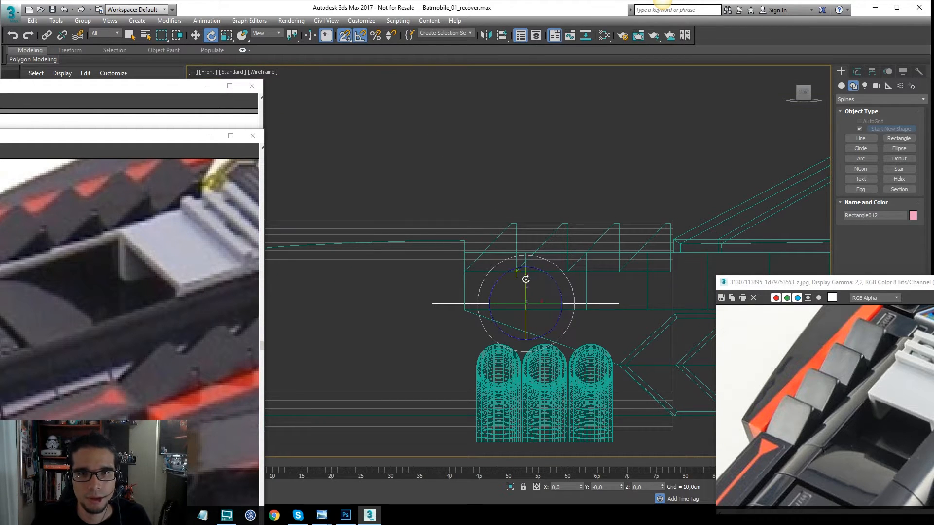
pyautogui.moveTo(525, 287); pyautogui.dragTo(530, 334)
# - Move the upright rectangle so its upper edge sits just above the hood's top surface
pyautogui.press('w')
pyautogui.moveTo(526, 279); pyautogui.dragTo(523, 265)
pyautogui.press('s')
pyautogui.press('F3')
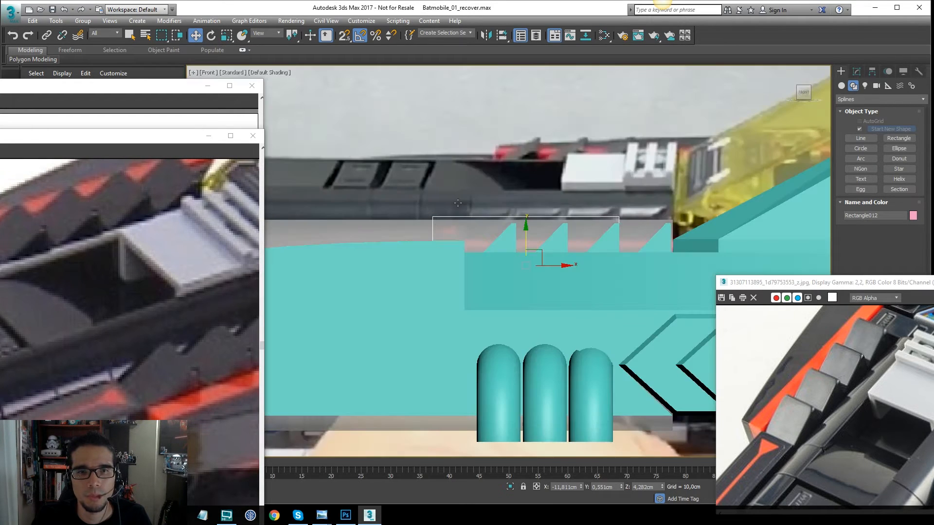
# - Isolate the rectangle, the hood and the side-view reference plane in the front view
pyautogui.press('F3')
pyautogui.keyDown('ctrl'); pyautogui.click(442, 220); pyautogui.keyUp('ctrl')
pyautogui.press('F3')
pyautogui.moveTo(448, 194); pyautogui.dragTo(451, 266, button='middle')
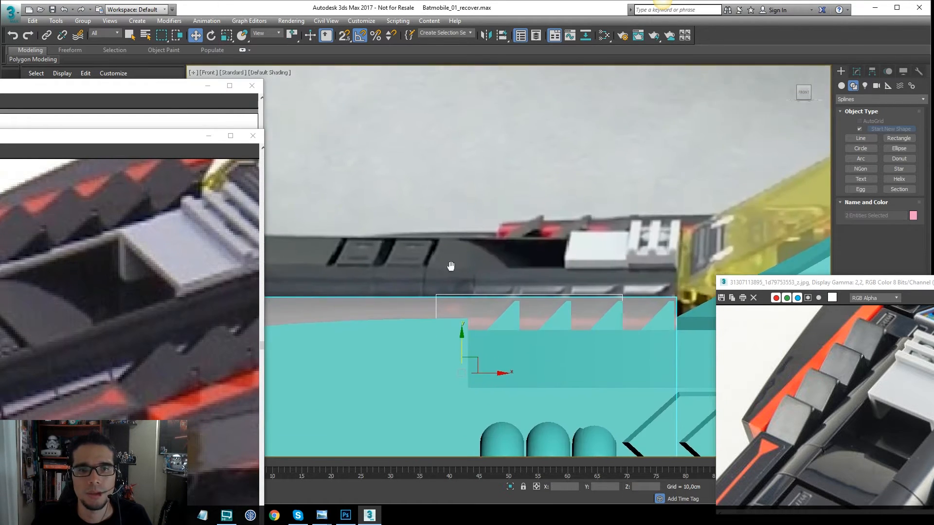
pyautogui.scroll(-4, 451, 266)
pyautogui.keyDown('ctrl'); pyautogui.click(491, 137); pyautogui.keyUp('ctrl')
pyautogui.hotkey('alt', 'q')
pyautogui.click(505, 107)
pyautogui.scroll(6, 469, 264)
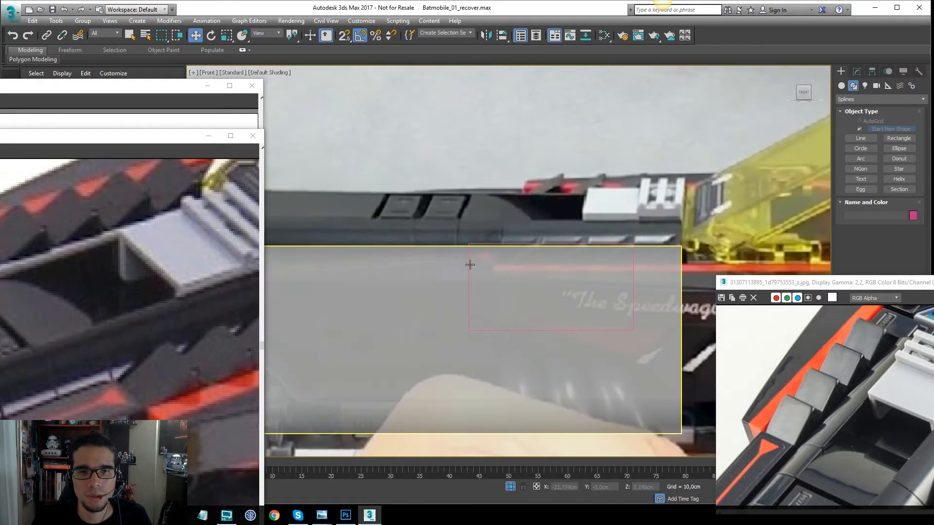
# - Convert the recess rectangle to an editable spline and start editing its vertices
pyautogui.click(488, 246)
pyautogui.press('F3')
pyautogui.press('F3')
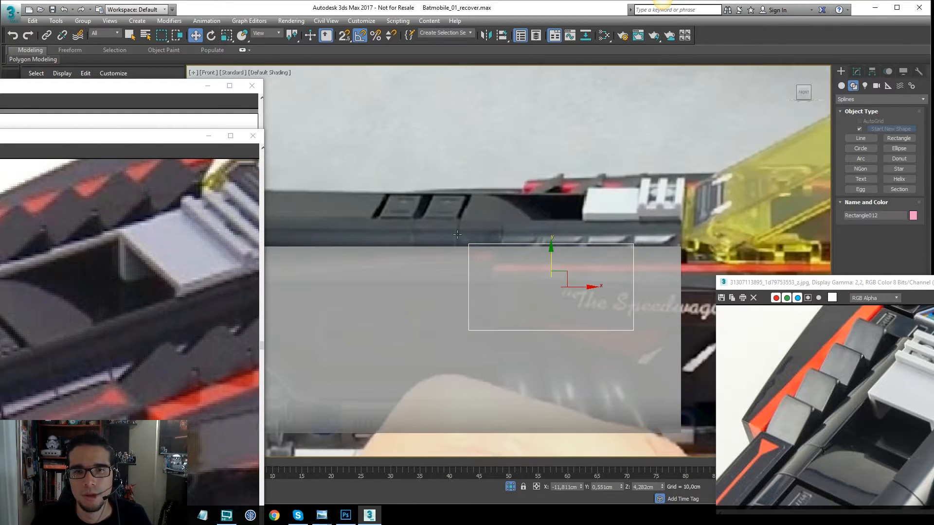
pyautogui.press('F3')
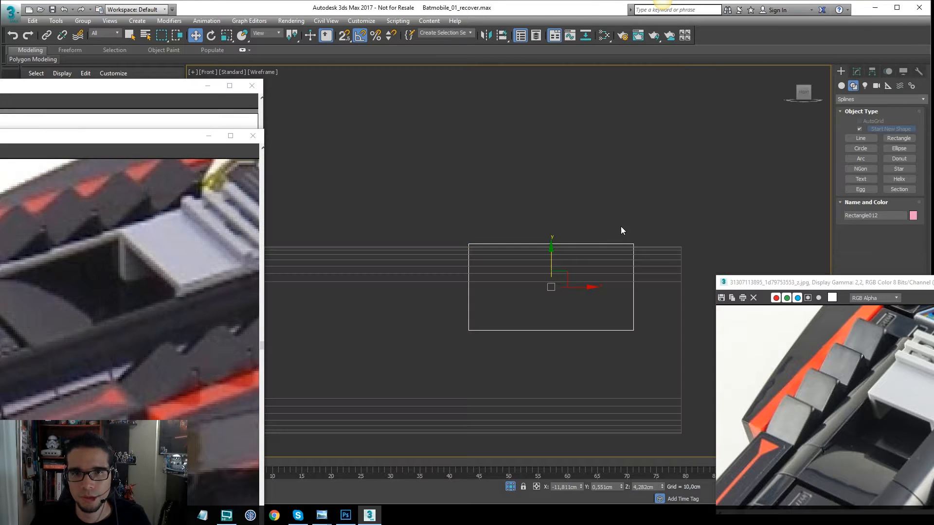
pyautogui.rightClick(612, 246)
pyautogui.moveTo(681, 346)
pyautogui.click(715, 347)
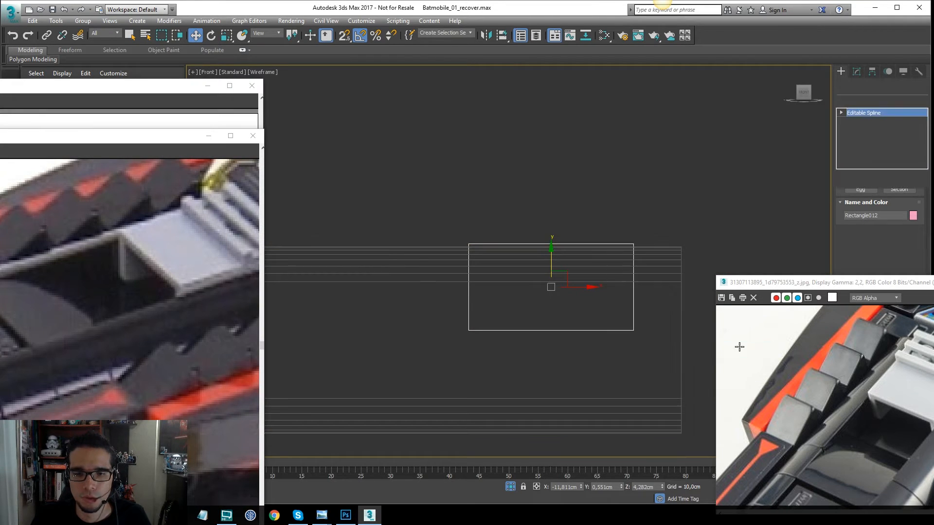
pyautogui.press('1')
pyautogui.click(632, 244)
pyautogui.press('F3')
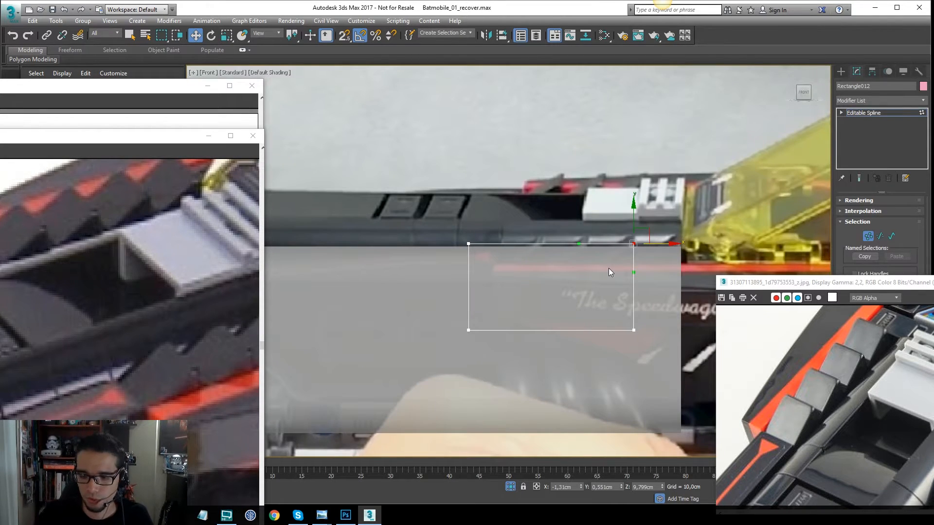
pyautogui.press('Delete')
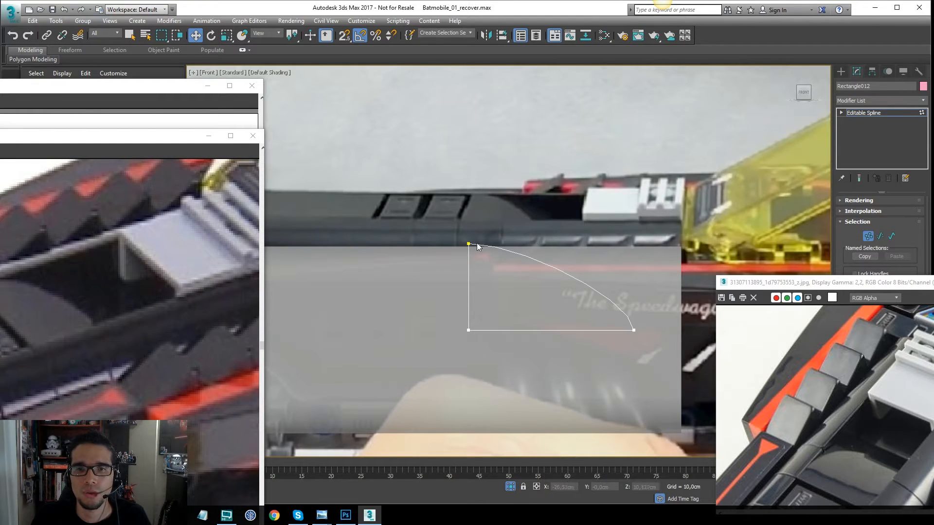
pyautogui.hotkey('ctrl', 'z')
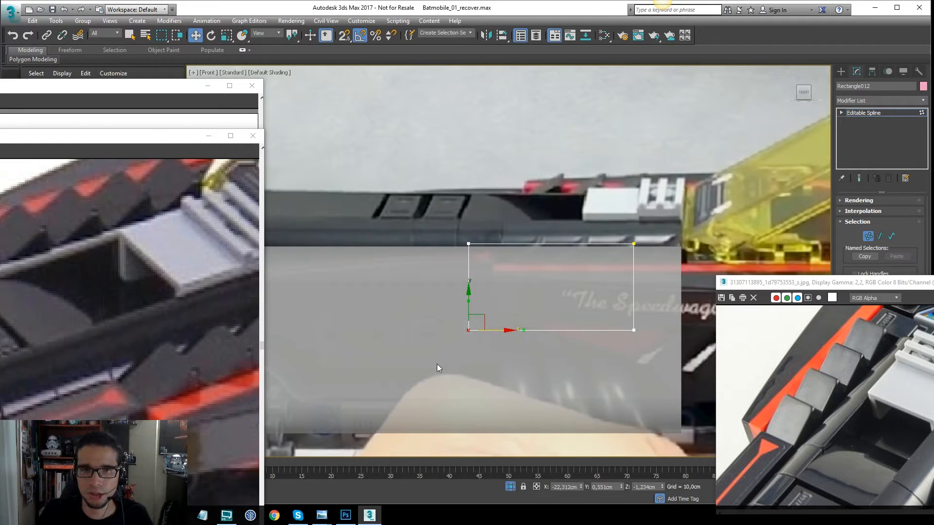
# - Delete the rectangle's lower-left vertex and bend the remaining edge into an outward-bulging curve from the upper-left to the lower-right corner
pyautogui.press('Delete')
pyautogui.click(634, 330)
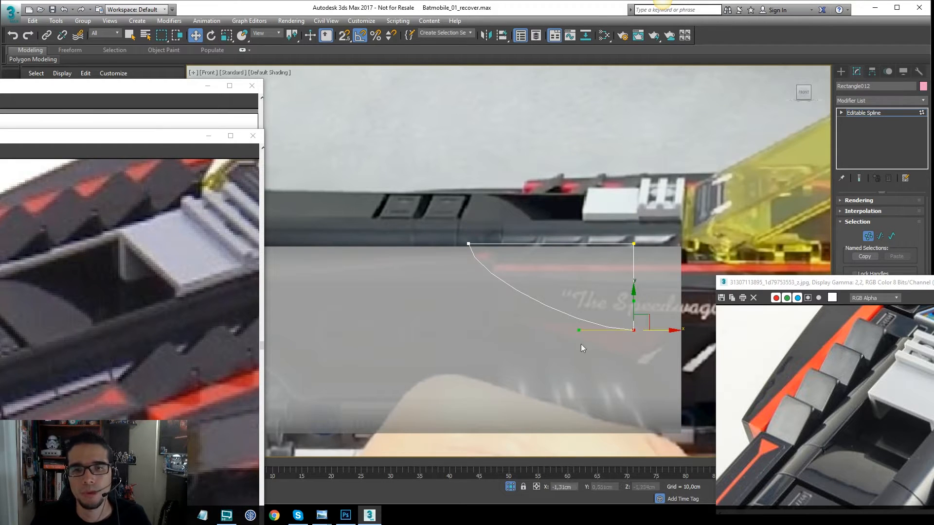
pyautogui.keyDown('ctrl'); pyautogui.click(468, 244); pyautogui.keyUp('ctrl')
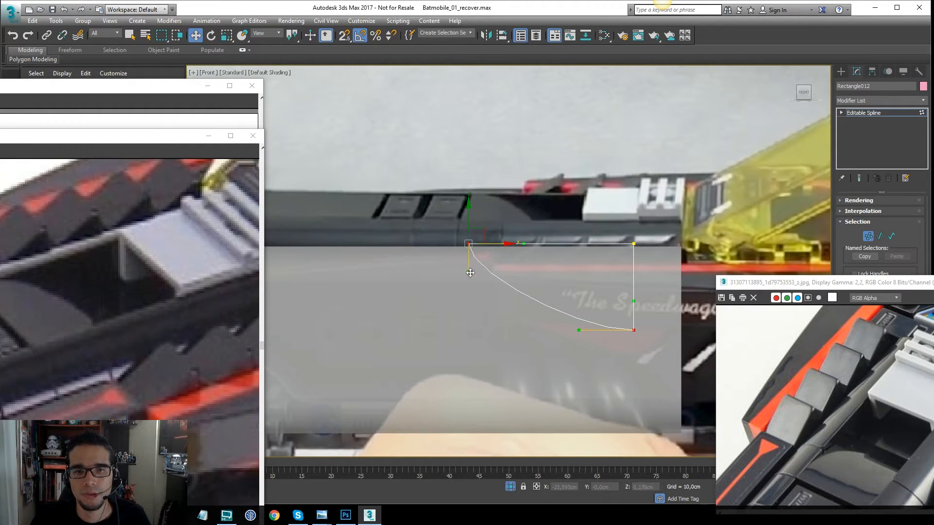
pyautogui.moveTo(470, 273); pyautogui.dragTo(544, 255)
pyautogui.click(570, 340)
pyautogui.click(634, 331)
pyautogui.click(468, 244)
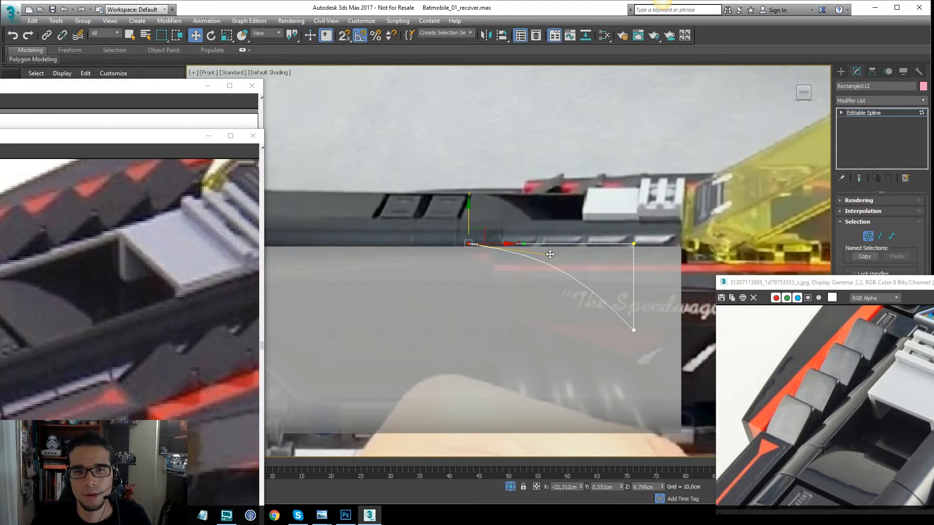
pyautogui.click(580, 236)
pyautogui.rightClick(475, 247)
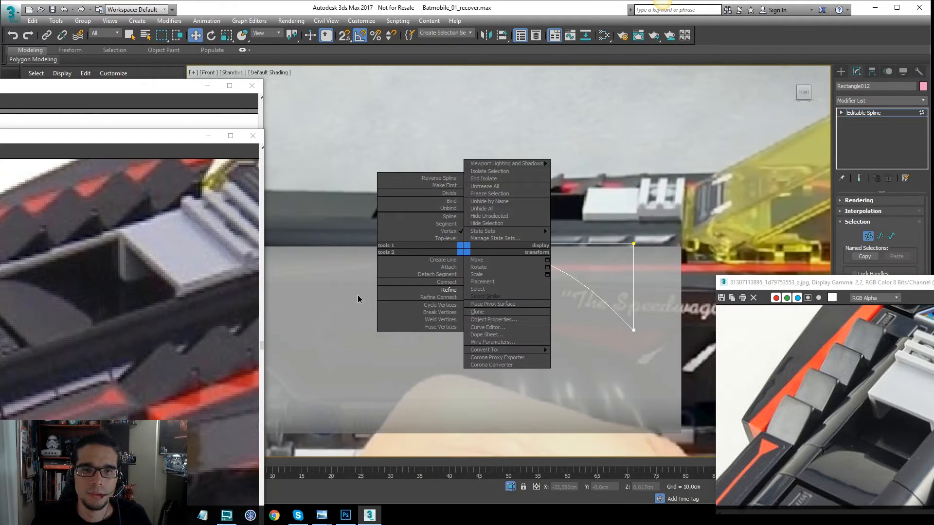
pyautogui.click(366, 278)
pyautogui.rightClick(480, 250)
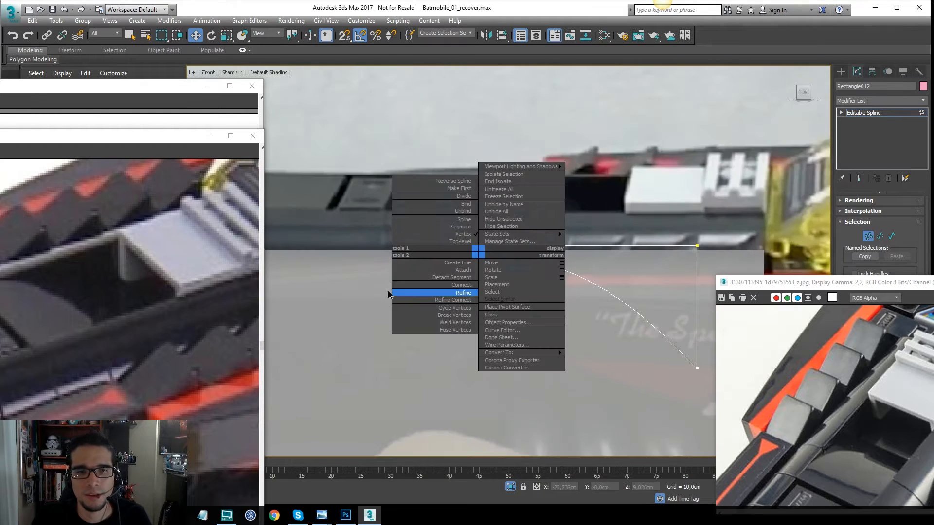
pyautogui.scroll(2, 480, 241)
pyautogui.click(464, 245)
pyautogui.moveTo(576, 248); pyautogui.dragTo(550, 256, button='middle')
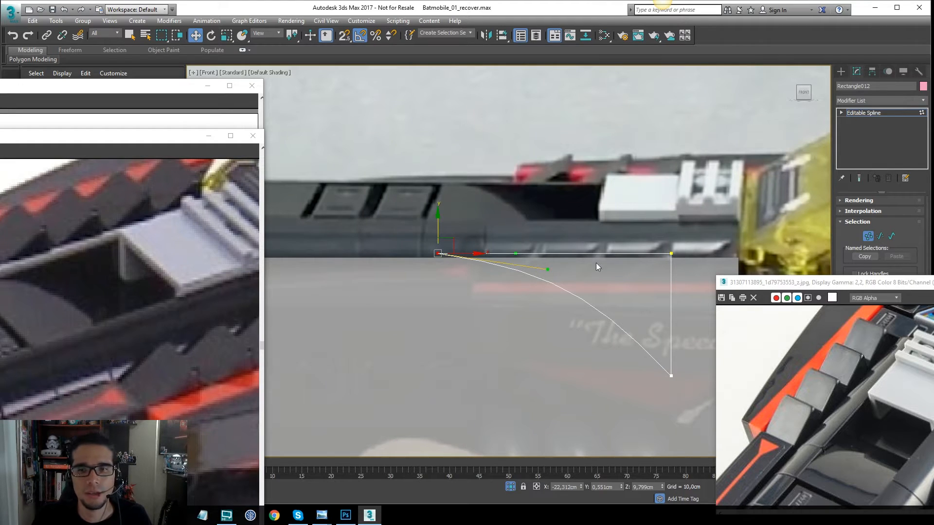
# - Use adaptive interpolation for the recess profile spline
pyautogui.click(858, 200)
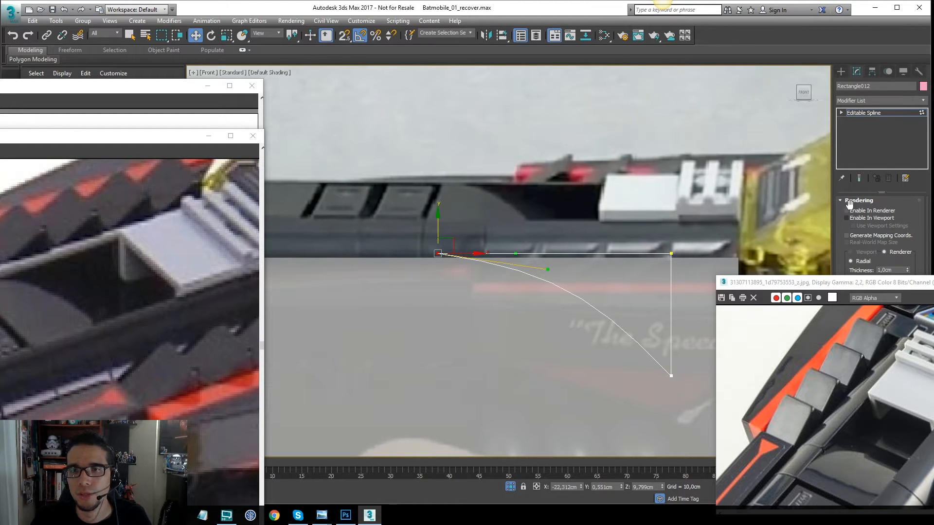
pyautogui.click(851, 201)
pyautogui.click(852, 211)
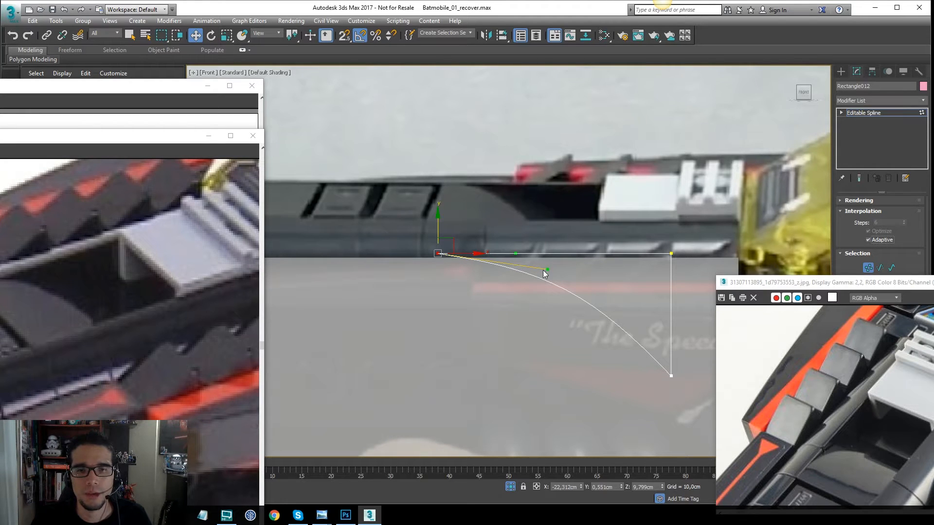
# - Refine the profile's curve by flattening the upper-left vertex's tangent handle and shortening the lower-right one, and finish vertex editing
pyautogui.moveTo(549, 269)
pyautogui.mouseDown()
pyautogui.moveTo(533, 261)
pyautogui.moveTo(559, 263)
pyautogui.moveTo(540, 261)
pyautogui.mouseUp()
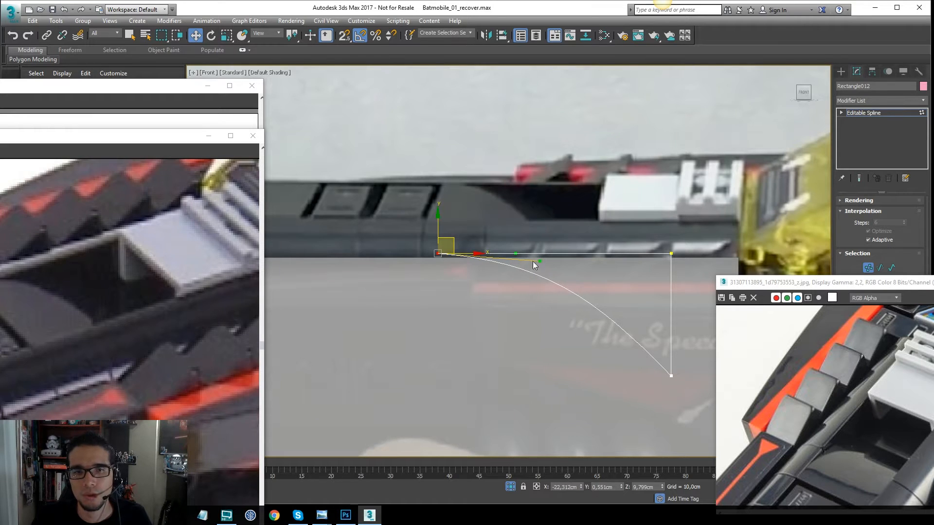
pyautogui.click(672, 376)
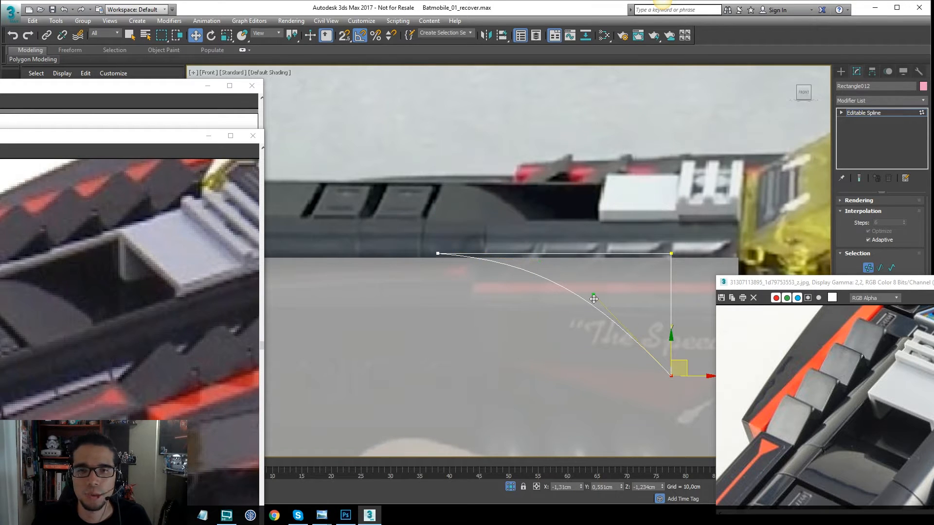
pyautogui.moveTo(594, 299); pyautogui.dragTo(631, 324)
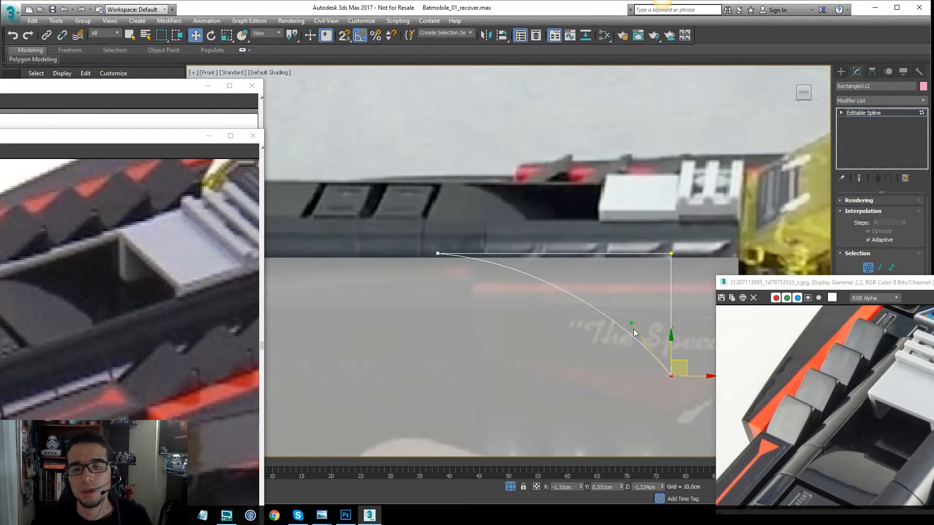
pyautogui.scroll(-3, 620, 266)
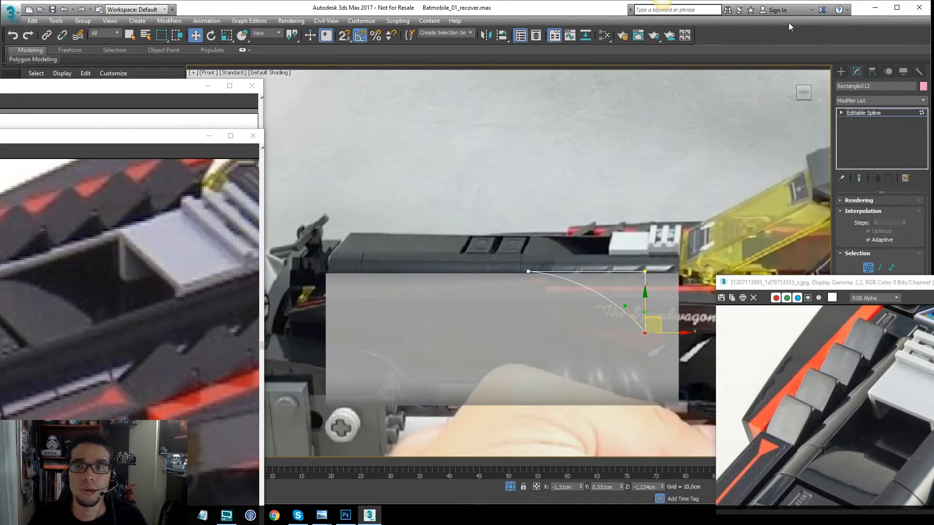
pyautogui.click(873, 113)
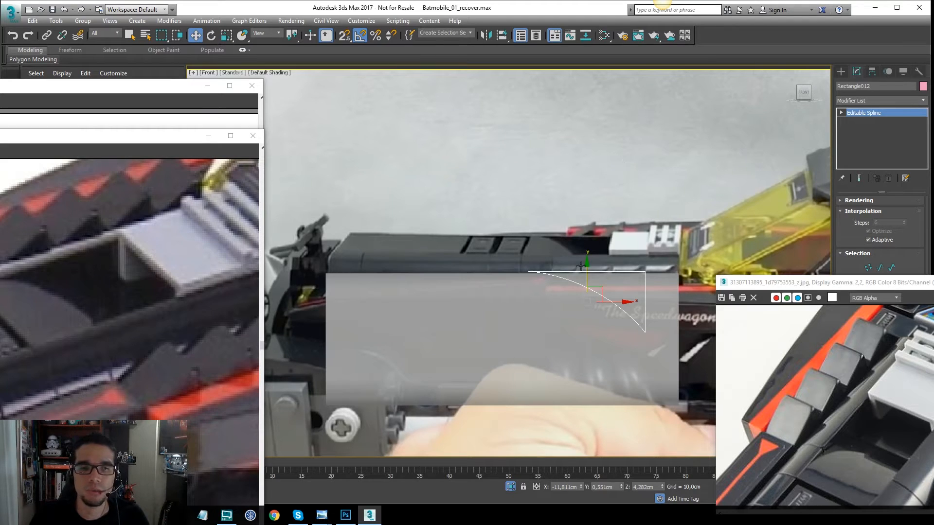
# - Apply an Extrude modifier to the curved recess profile
pyautogui.moveTo(623, 182); pyautogui.dragTo(582, 159, button='middle')
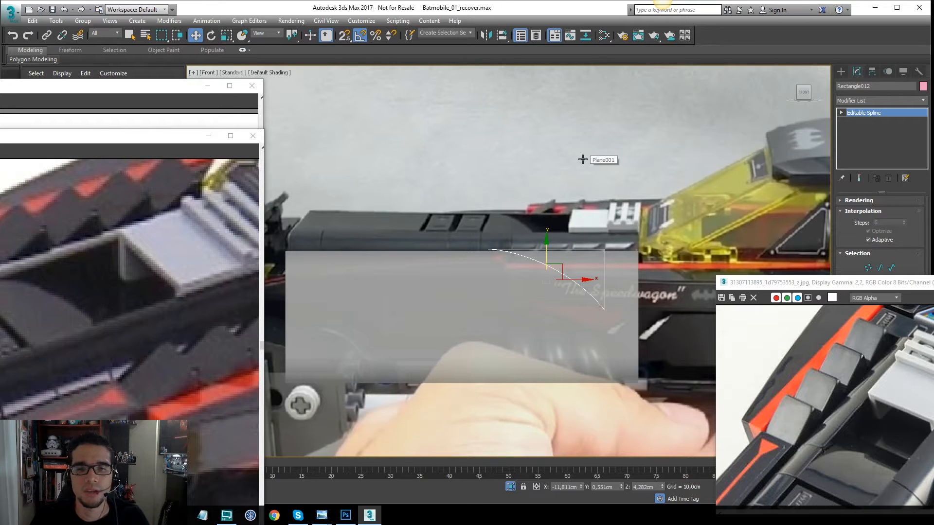
pyautogui.scroll(3, 545, 233)
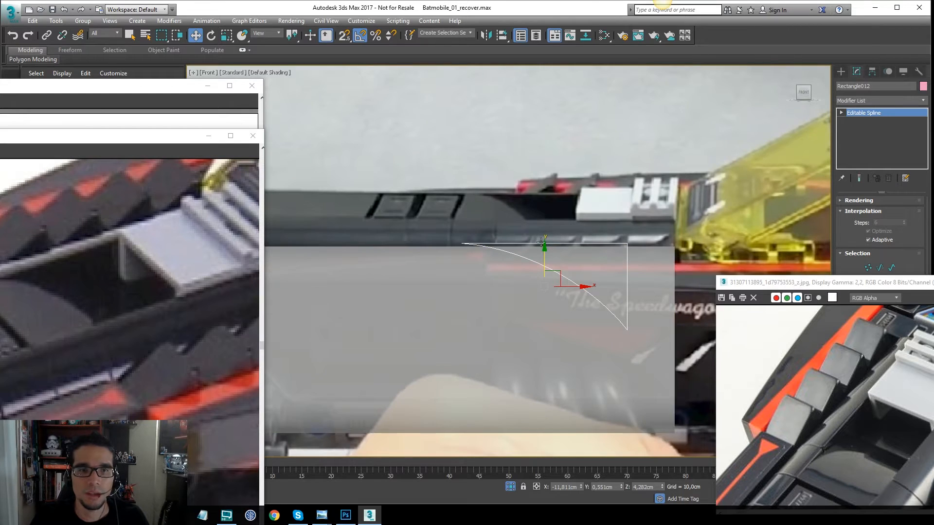
pyautogui.moveTo(537, 285); pyautogui.dragTo(522, 267, button='middle')
pyautogui.click(886, 97)
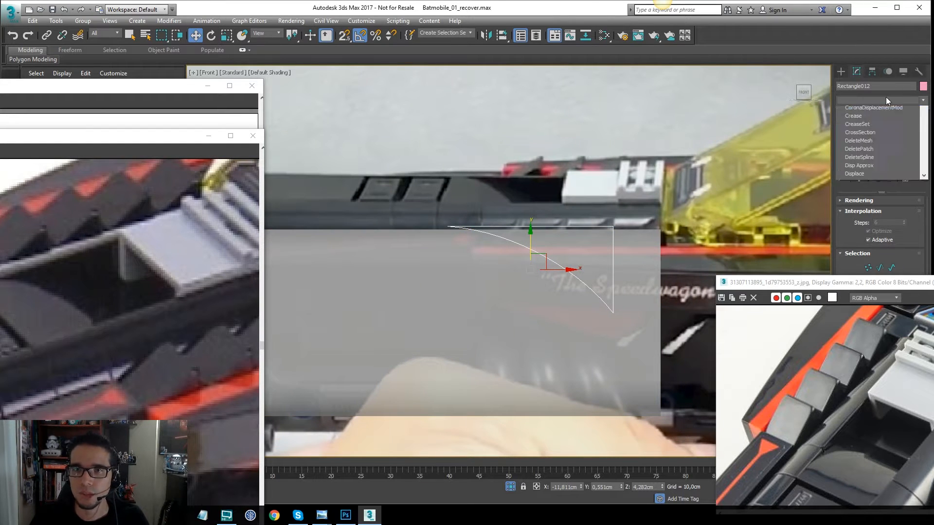
pyautogui.write('ex')
pyautogui.press('Return')
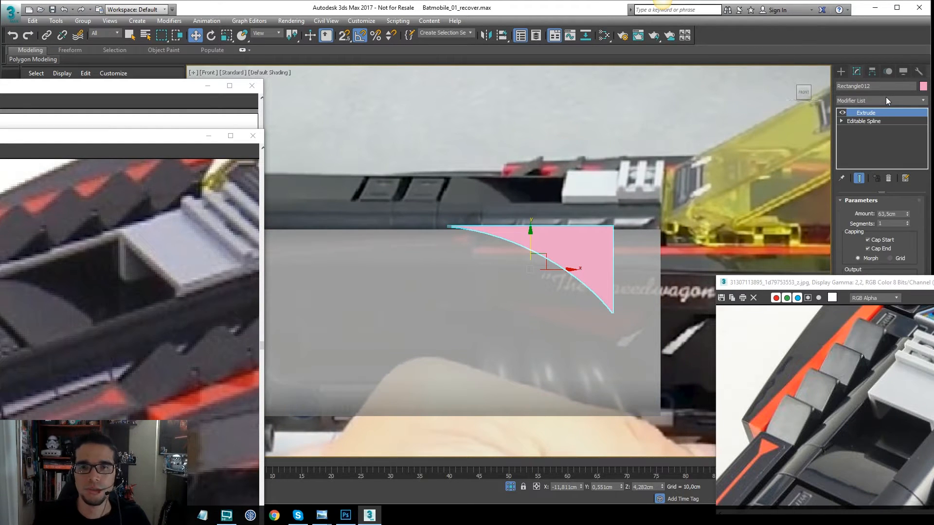
# - Exit isolation and move the extruded cutter in the top view until its far edge meets the grey block's upper edge in the reference
pyautogui.press('t')
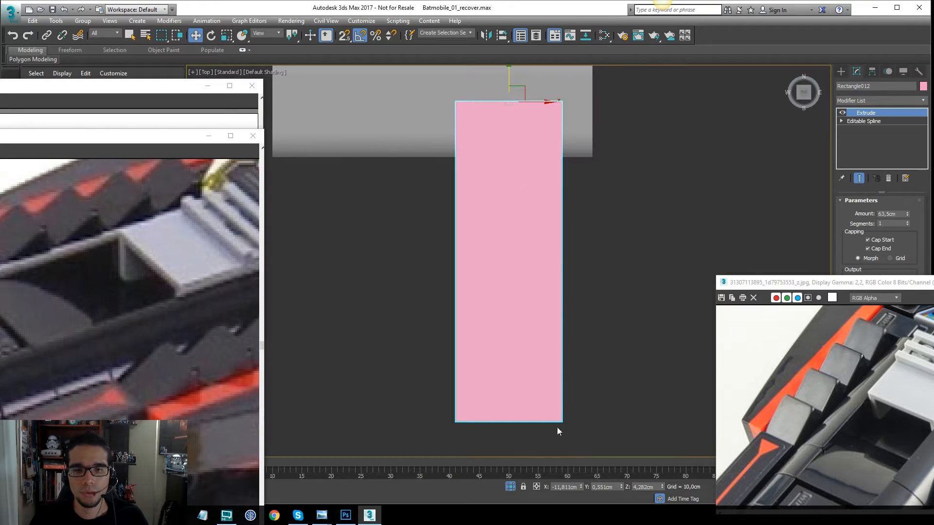
pyautogui.click(509, 487)
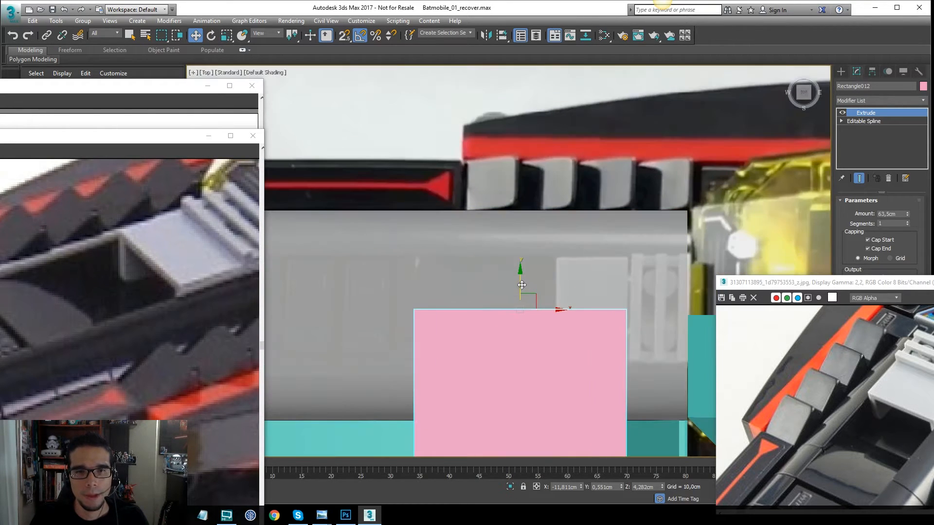
pyautogui.moveTo(521, 285); pyautogui.dragTo(543, 232)
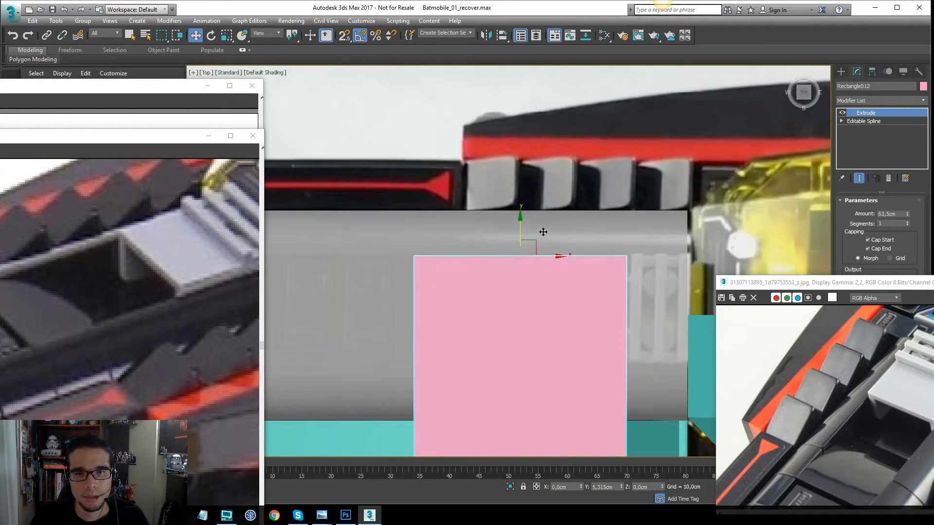
pyautogui.scroll(-3, 589, 253)
pyautogui.moveTo(602, 267); pyautogui.dragTo(574, 156, button='middle')
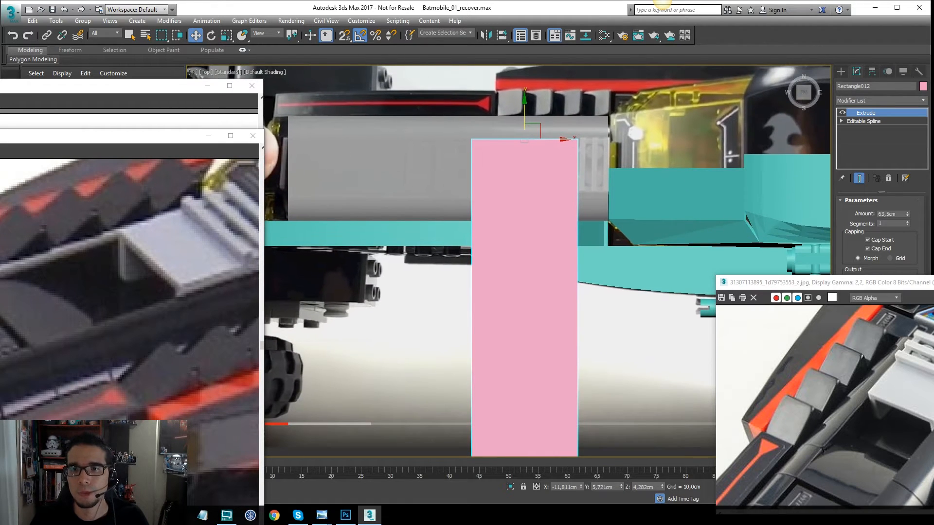
# - Reduce the cutter's extrusion amount to 10.5 cm to match the recess width
pyautogui.moveTo(908, 215); pyautogui.dragTo(904, 265)
pyautogui.scroll(3, 506, 190)
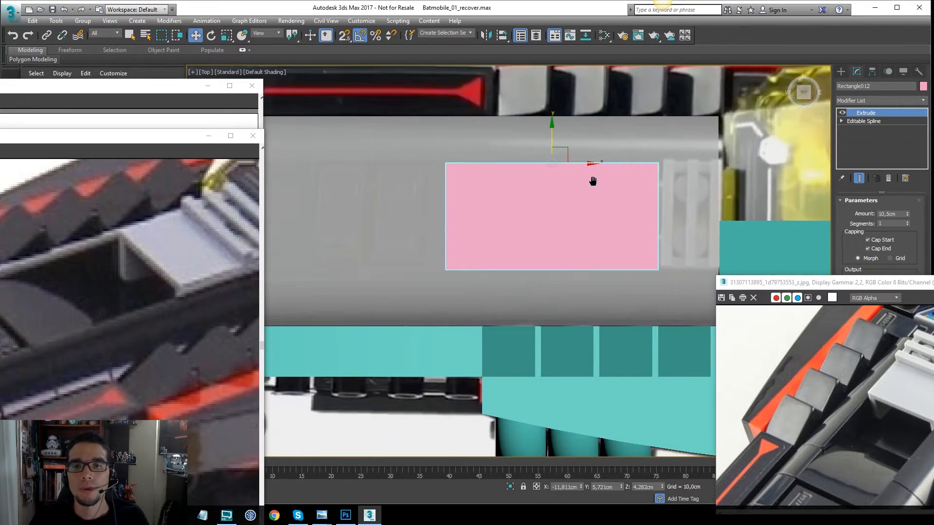
pyautogui.moveTo(594, 179); pyautogui.dragTo(540, 177, button='middle')
# - Select the hood in the perspective view and turn off its see-through display
pyautogui.press('p')
pyautogui.scroll(-3, 162, 215)
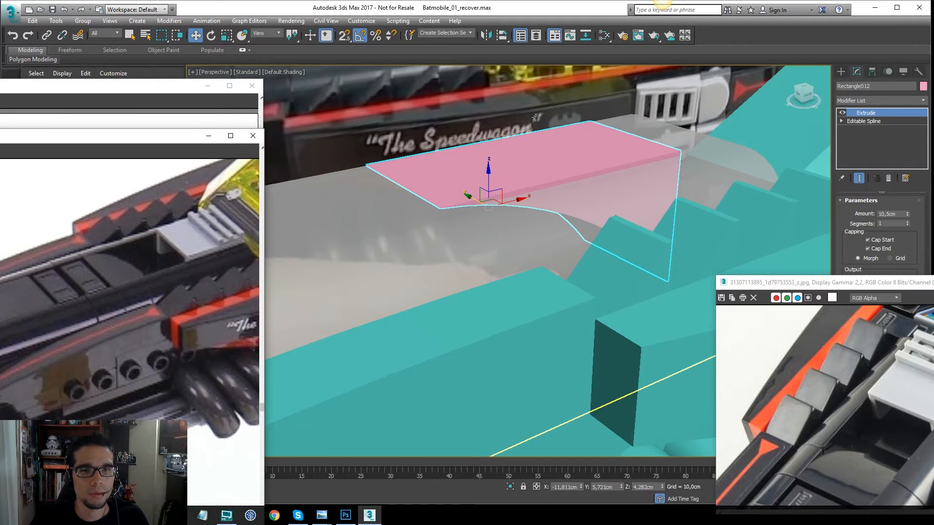
pyautogui.click(420, 220)
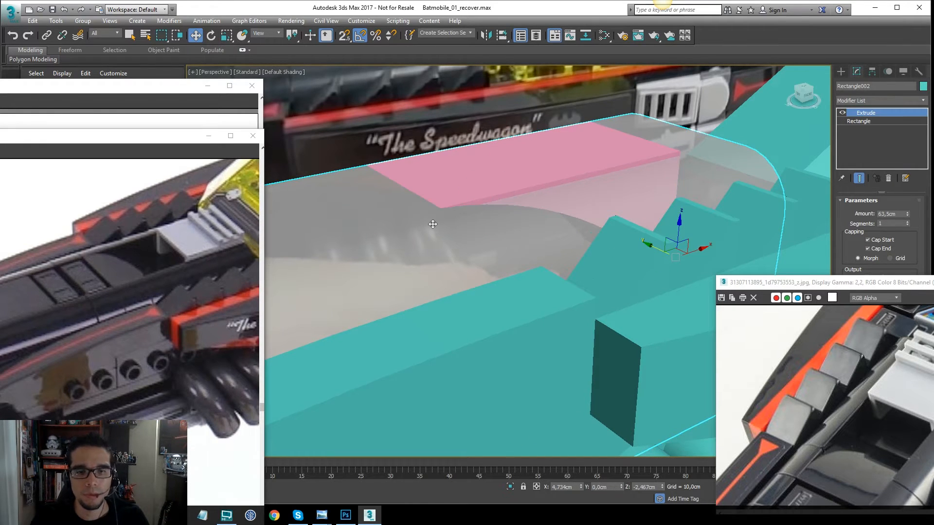
pyautogui.hotkey('alt', 'x')
pyautogui.moveTo(486, 198); pyautogui.dragTo(530, 199, button='middle')
# - Examine how the cutter sits inside the hood in shaded and wireframe display, and compare it with the recess in the reference photo
pyautogui.press('q')
pyautogui.scroll(-4, 530, 200)
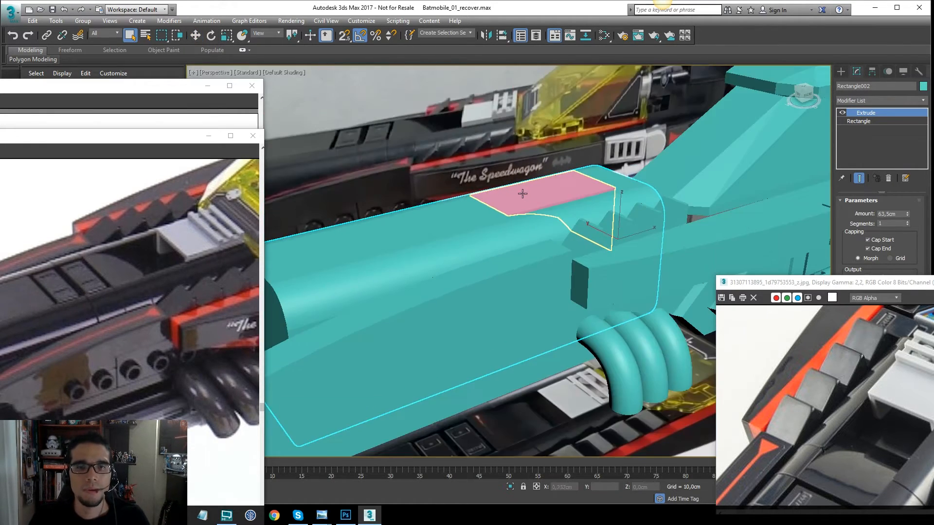
pyautogui.press('F3')
pyautogui.press('F3')
pyautogui.press('F3')
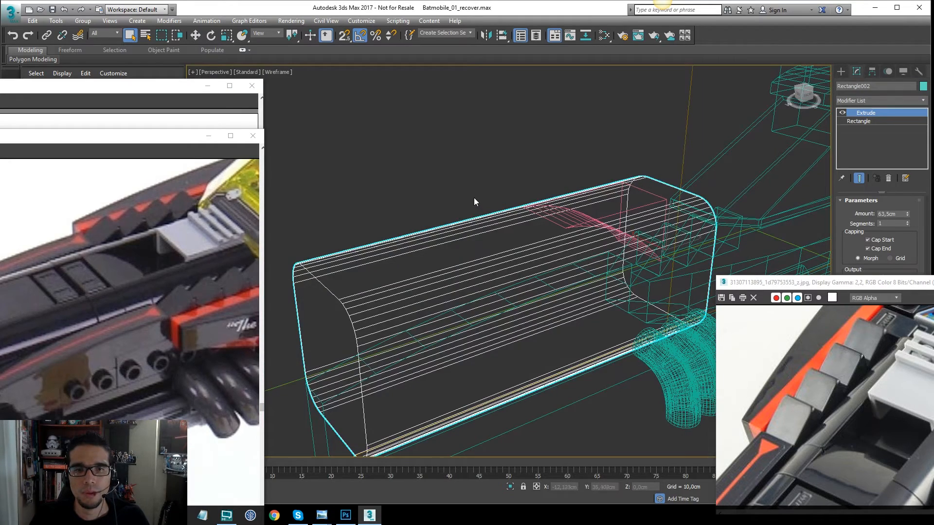
pyautogui.click(474, 199)
pyautogui.click(476, 217)
pyautogui.press('F3')
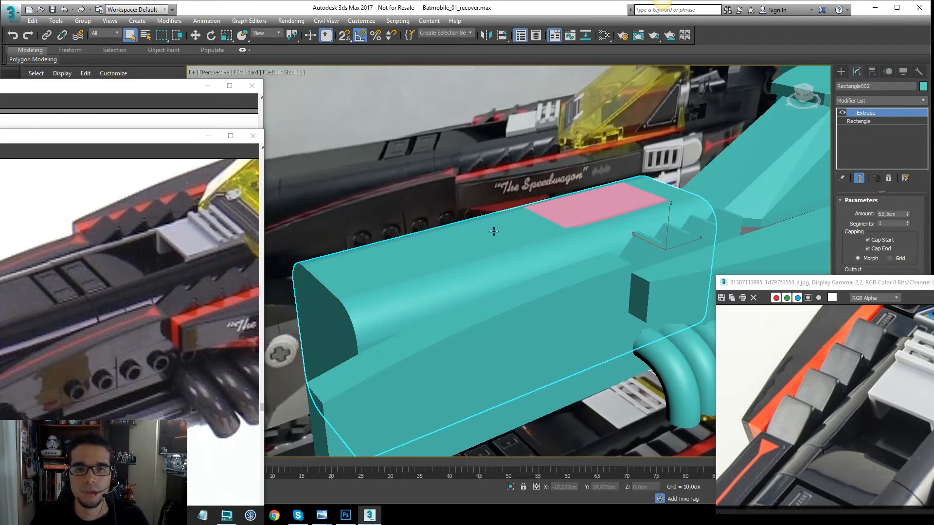
pyautogui.press('F3')
pyautogui.press('F3')
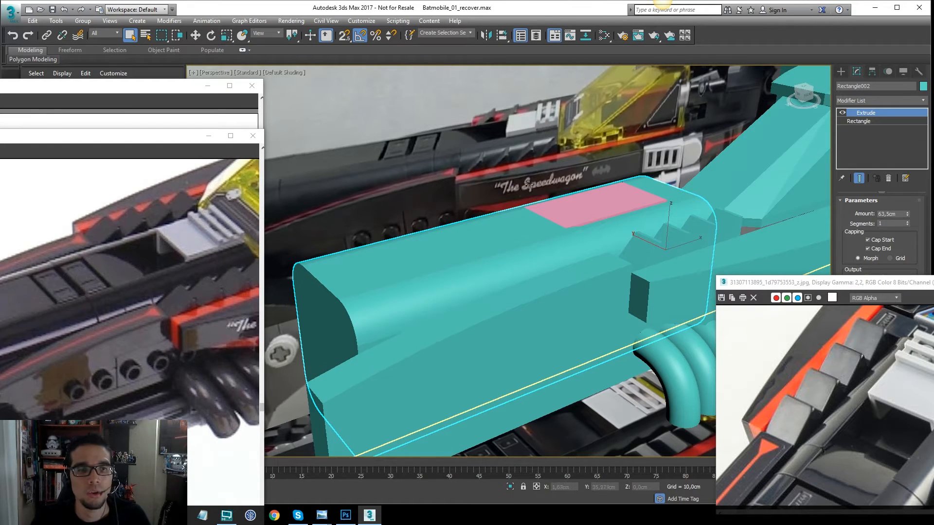
pyautogui.press('F3')
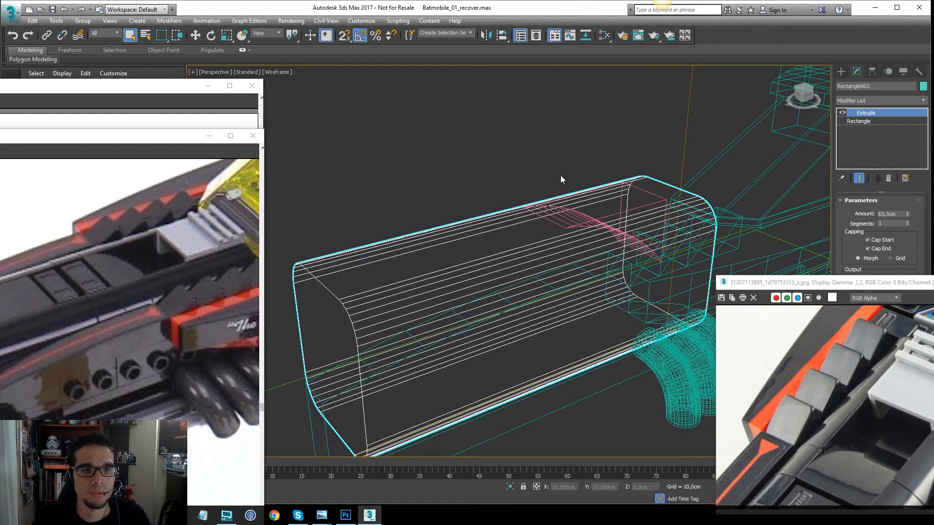
pyautogui.moveTo(639, 191); pyautogui.dragTo(562, 195, button='middle')
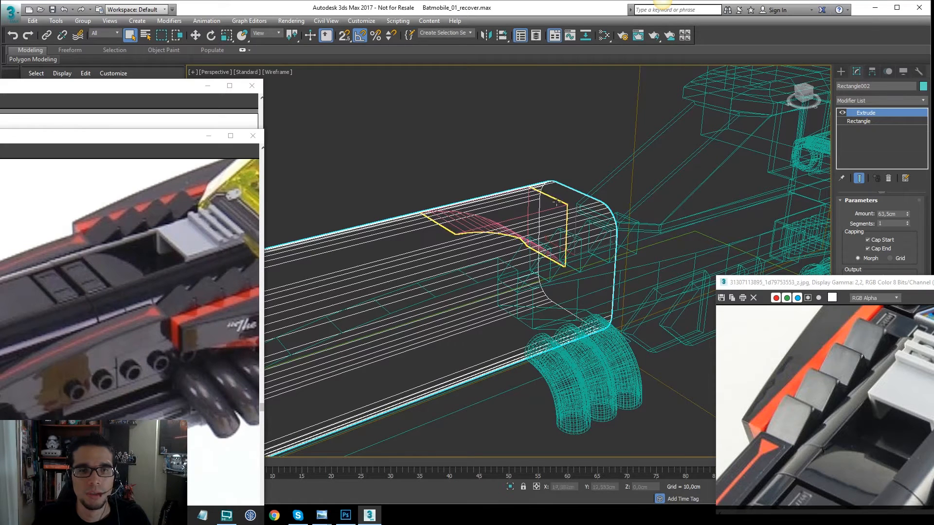
pyautogui.moveTo(189, 235); pyautogui.dragTo(115, 209, button='middle')
pyautogui.scroll(1, 192, 234)
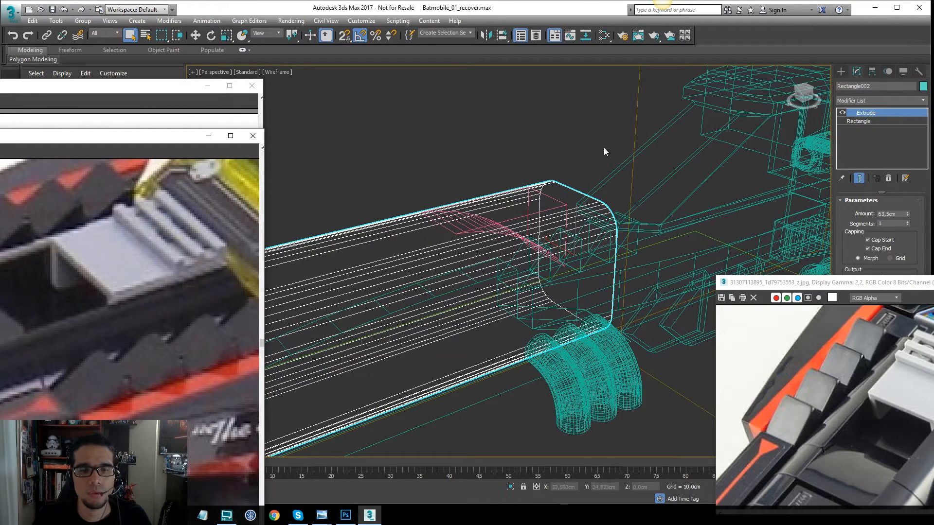
pyautogui.scroll(-1, 146, 238)
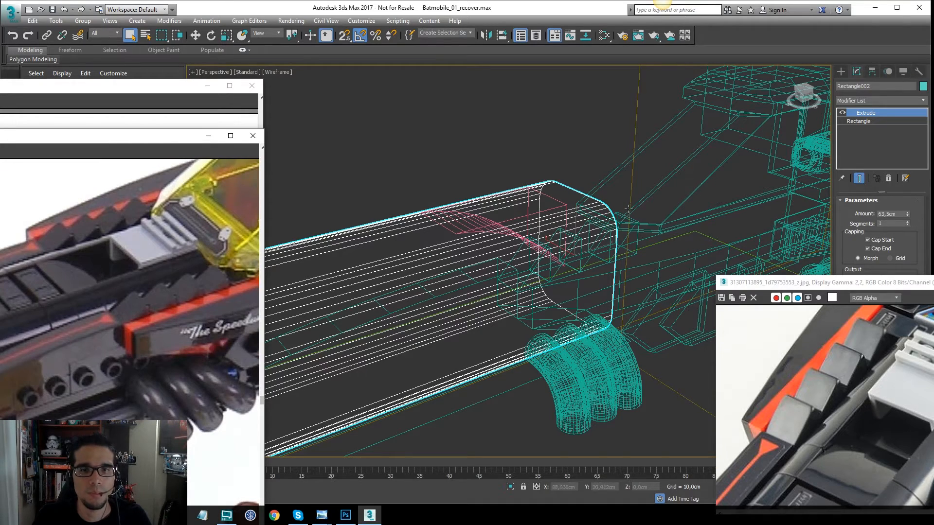
pyautogui.moveTo(512, 182); pyautogui.dragTo(570, 179, button='middle')
pyautogui.press('F3')
pyautogui.press('F3')
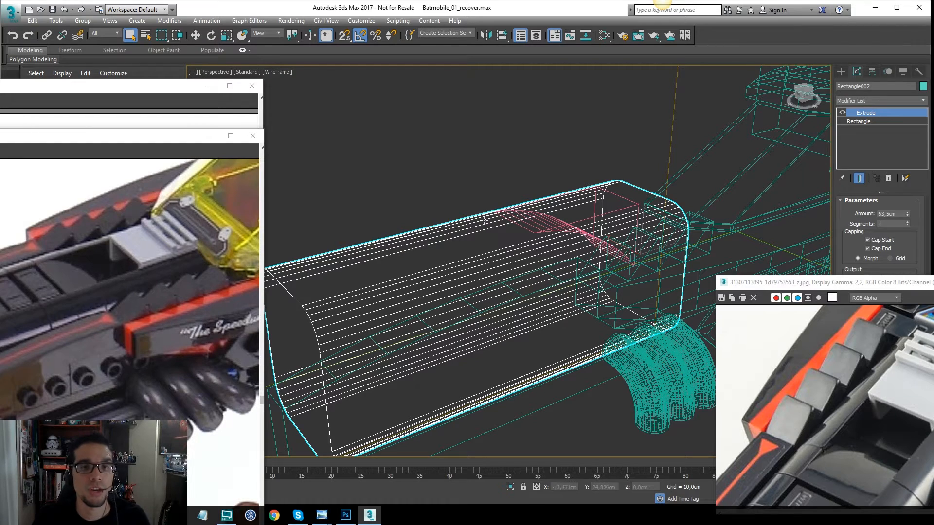
# - Clone the hood in place as an independent copy
pyautogui.rightClick(484, 219)
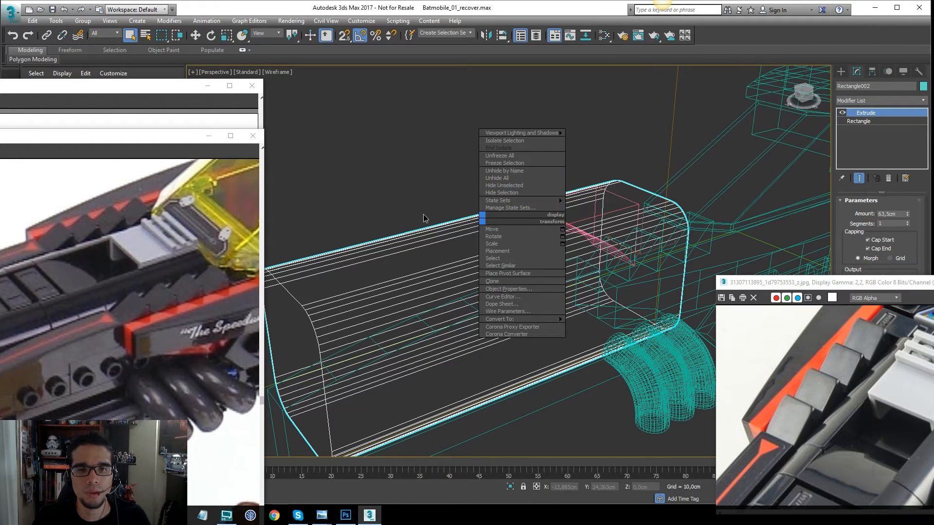
pyautogui.click(492, 281)
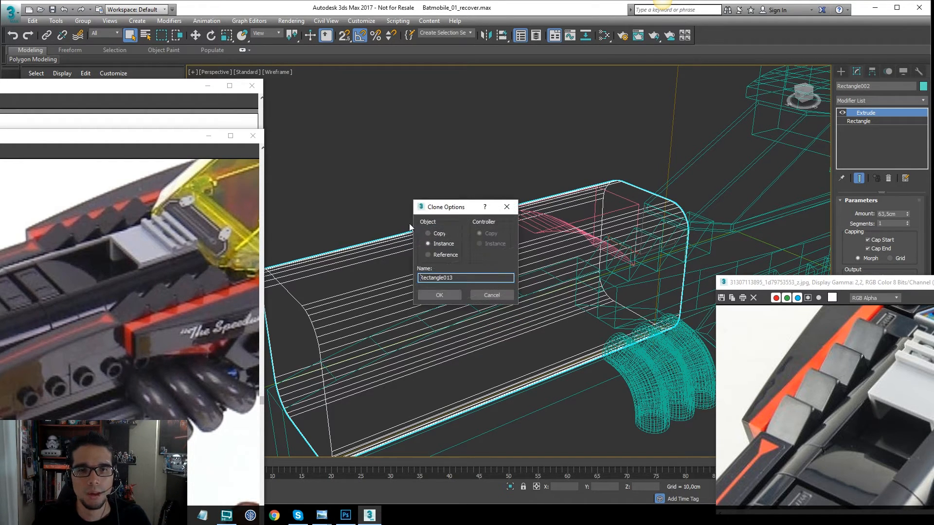
pyautogui.click(436, 235)
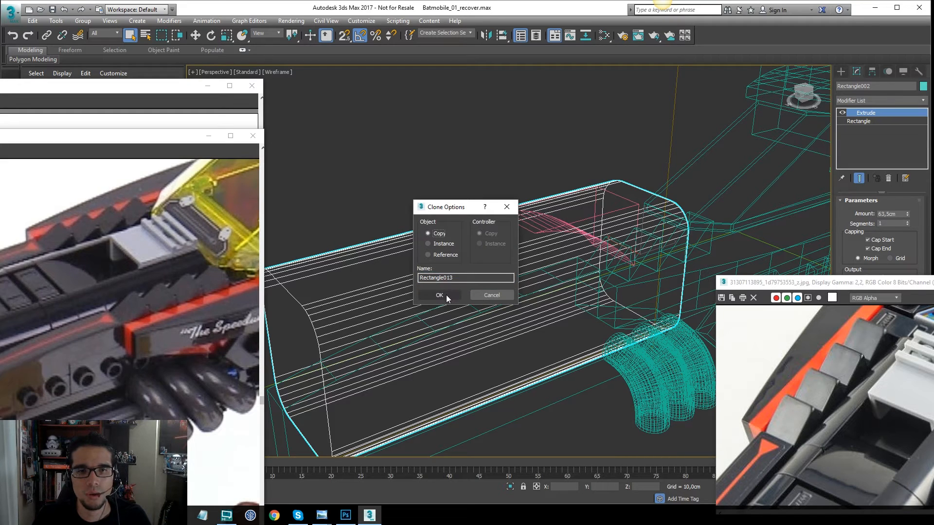
pyautogui.click(446, 295)
# - Hide the cloned hood and select the original one
pyautogui.rightClick(501, 197)
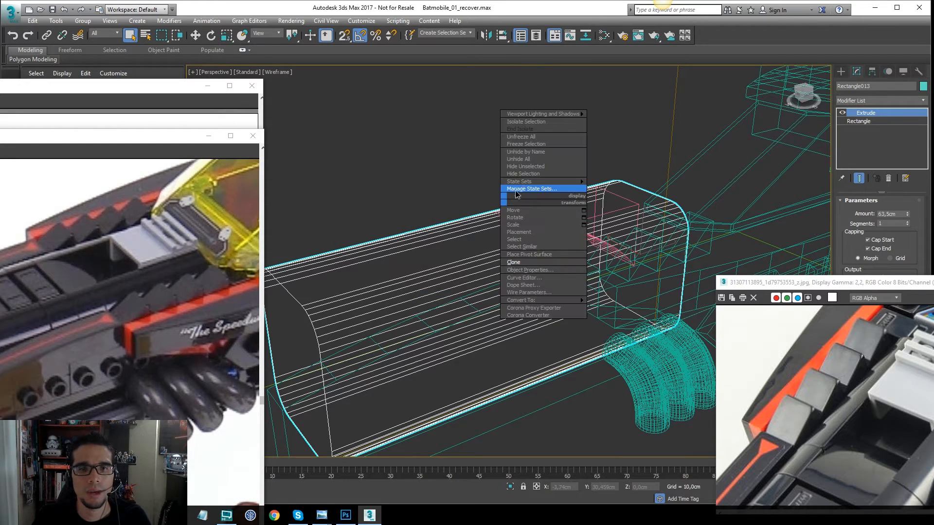
pyautogui.click(580, 179)
pyautogui.click(486, 219)
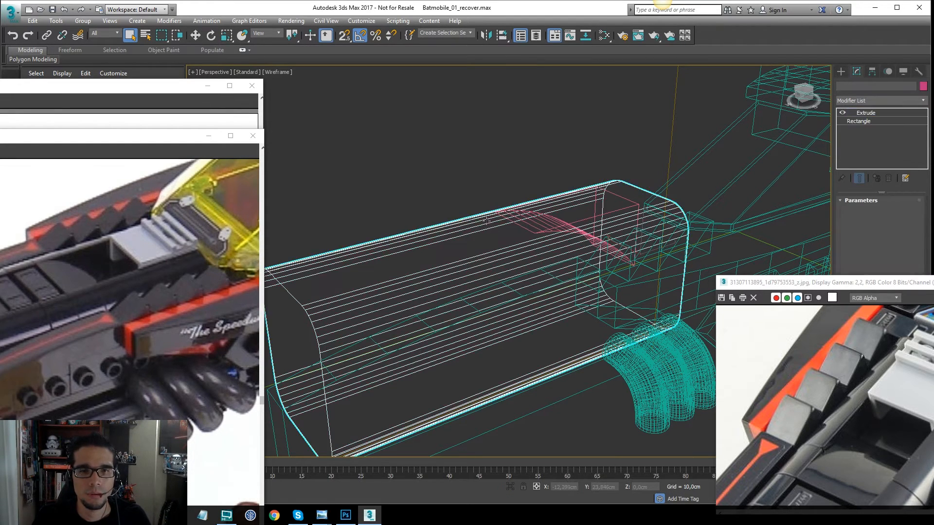
# - Select the cutter and add a vertex to its profile's vertical edge just above the lower point in the front view
pyautogui.click(542, 218)
pyautogui.press('f')
pyautogui.press('z')
pyautogui.scroll(-4, 555, 206)
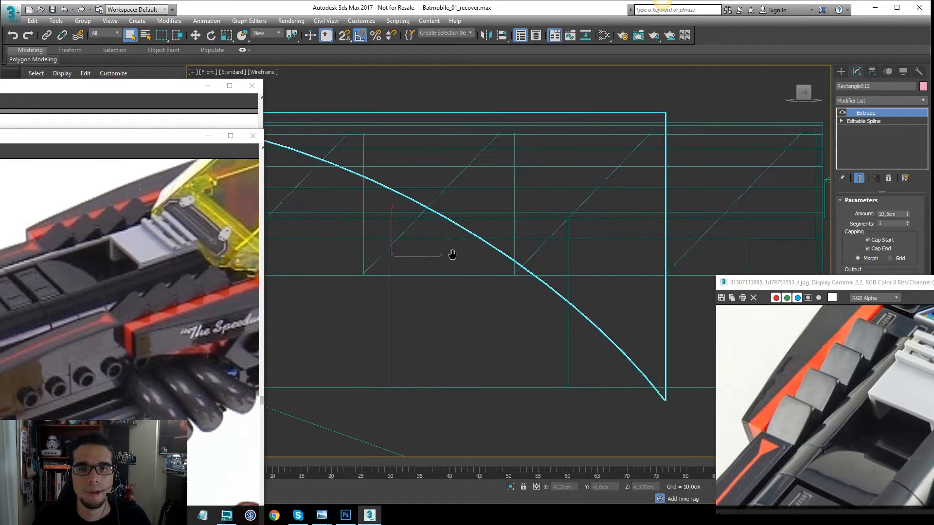
pyautogui.click(863, 121)
pyautogui.moveTo(637, 212); pyautogui.dragTo(551, 215, button='middle')
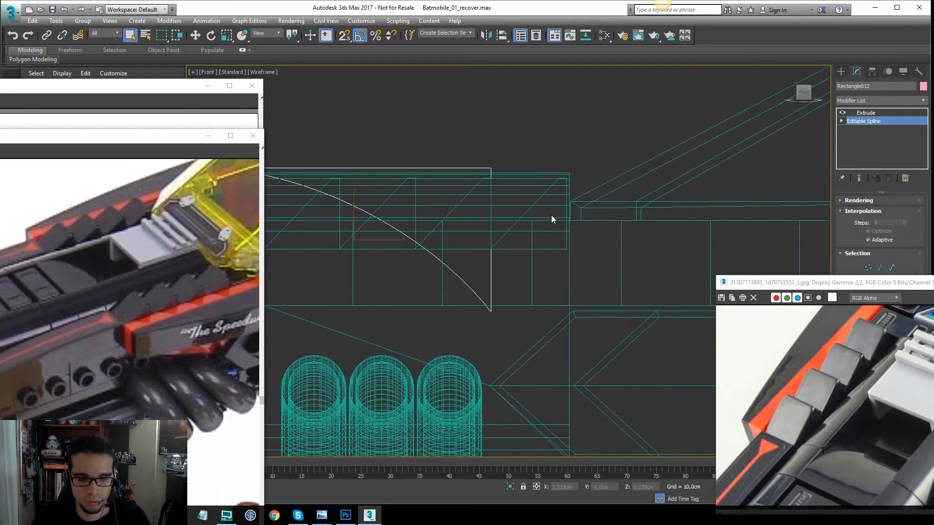
pyautogui.press('1')
pyautogui.rightClick(521, 241)
pyautogui.click(501, 283)
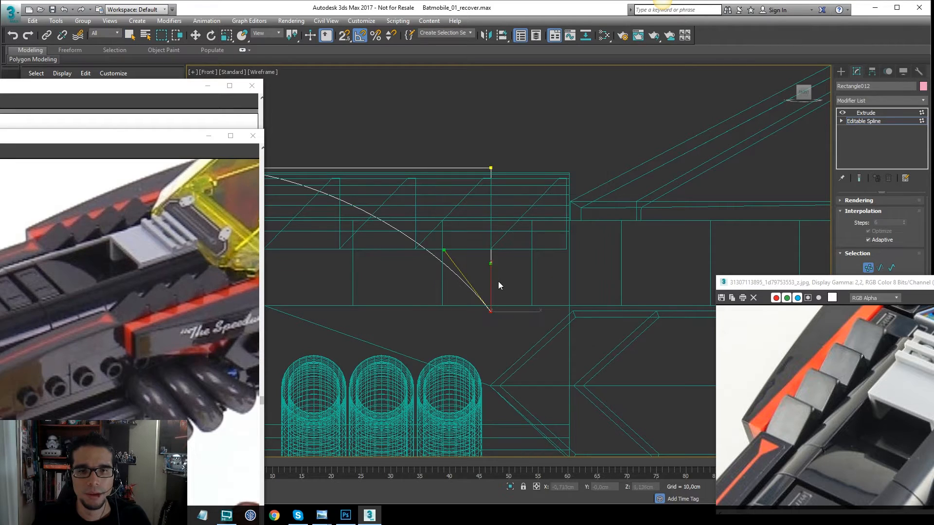
pyautogui.press('w')
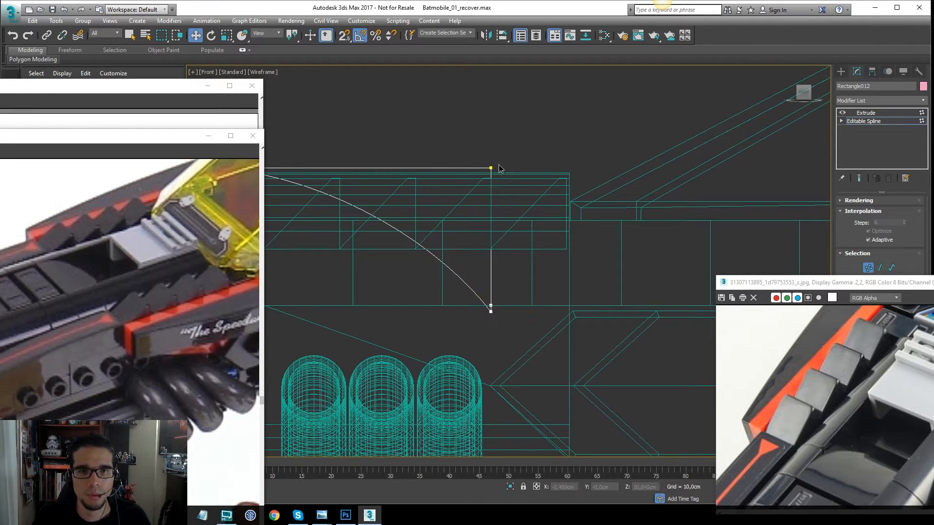
# - Move the profile's upper corner and the new lower vertex together horizontally past the hood's rear end
pyautogui.click(491, 167)
pyautogui.keyDown('ctrl'); pyautogui.click(492, 305); pyautogui.keyUp('ctrl')
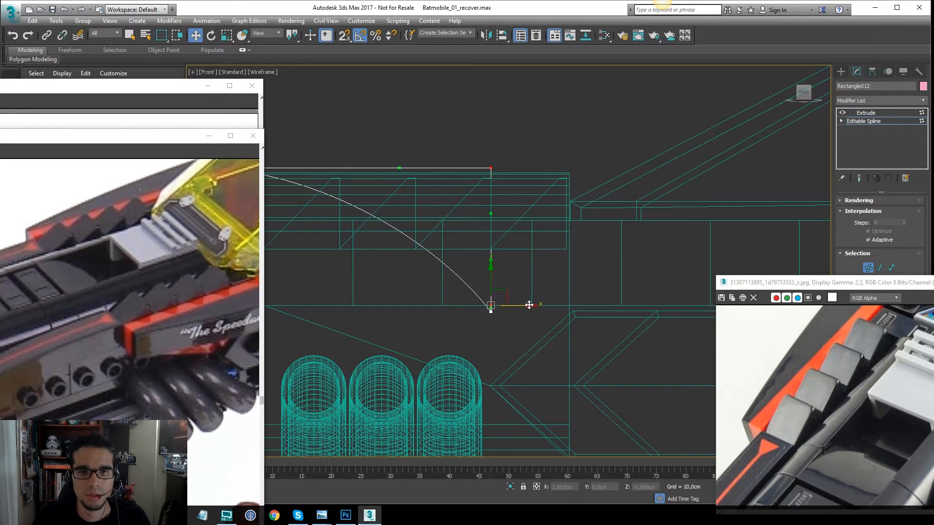
pyautogui.moveTo(529, 306); pyautogui.dragTo(562, 319)
# - Convert the moved vertices to Corner type and level the lower one with the bottom point of the curve
pyautogui.scroll(3, 569, 313)
pyautogui.rightClick(574, 298)
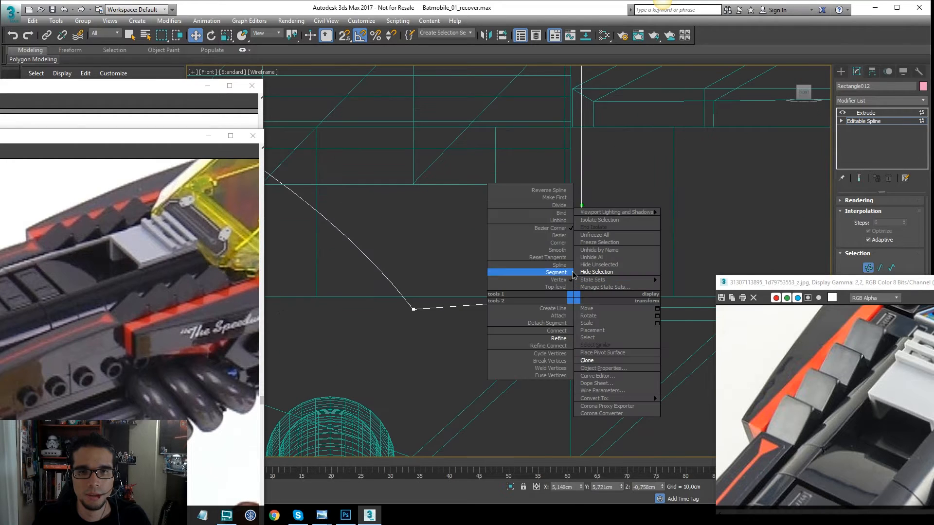
pyautogui.click(555, 244)
pyautogui.moveTo(642, 236); pyautogui.dragTo(570, 326)
pyautogui.moveTo(582, 267); pyautogui.dragTo(407, 320)
# - Align the curve's bottom tangent handle horizontally to straighten the profile's lower edge, and return to the Extrude level
pyautogui.press('s')
pyautogui.scroll(10, 419, 321)
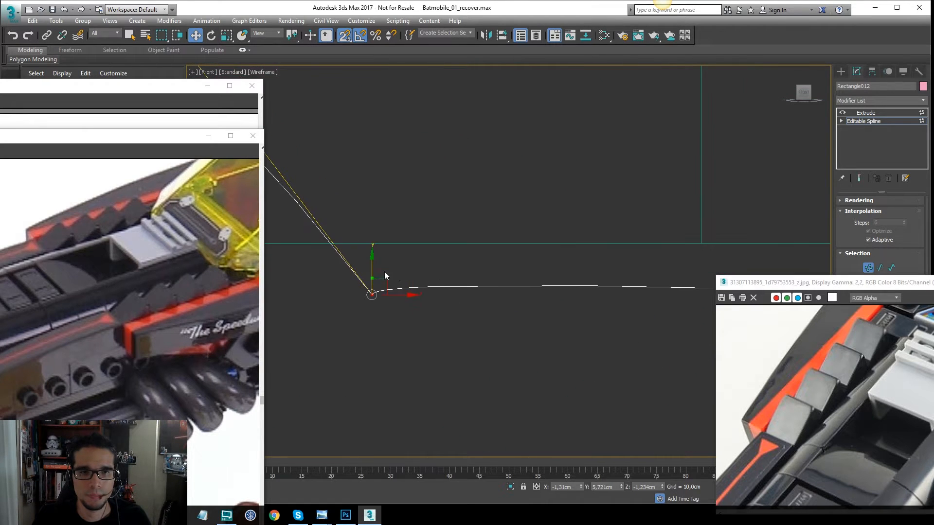
pyautogui.moveTo(410, 291); pyautogui.dragTo(424, 250, button='middle')
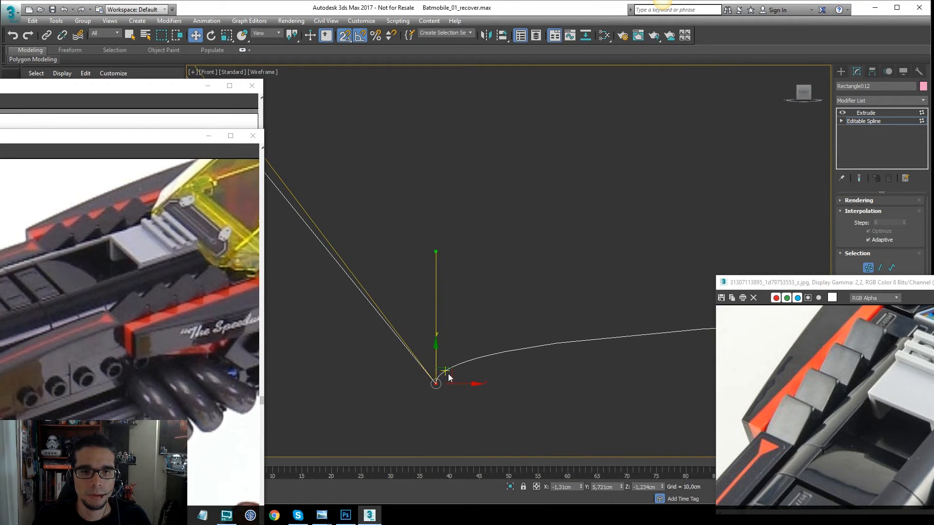
pyautogui.moveTo(436, 254); pyautogui.dragTo(582, 463)
pyautogui.moveTo(621, 334); pyautogui.dragTo(528, 291, button='middle')
pyautogui.press('s')
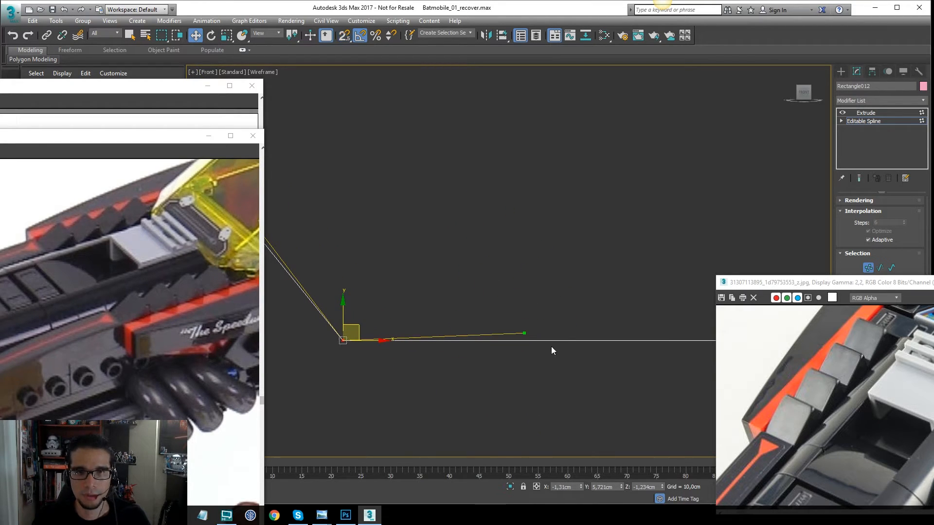
pyautogui.moveTo(525, 333); pyautogui.dragTo(528, 340)
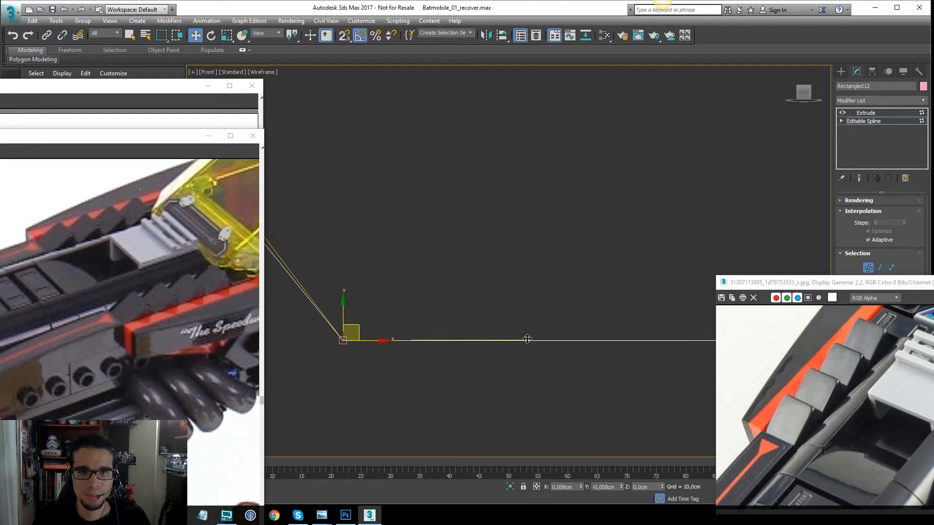
pyautogui.scroll(-8, 551, 297)
pyautogui.moveTo(614, 238); pyautogui.dragTo(519, 273, button='middle')
pyautogui.scroll(-8, 520, 272)
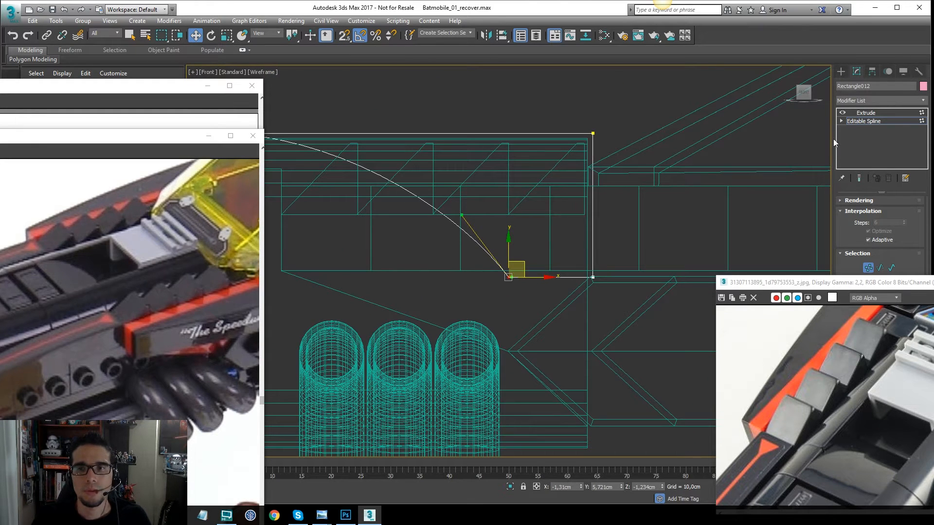
pyautogui.click(867, 113)
pyautogui.scroll(-3, 571, 142)
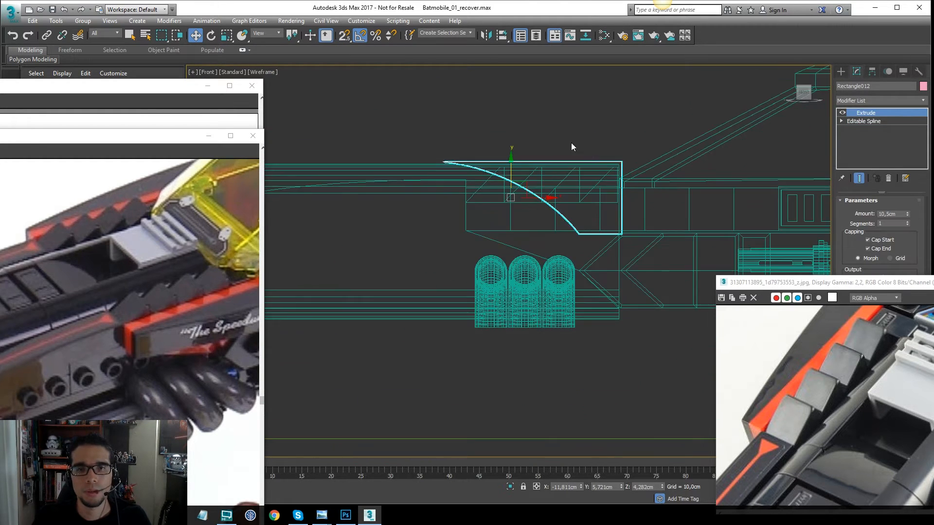
# - Subtract the extruded cutter from the hood with ProBoolean
pyautogui.press('q')
pyautogui.press('F3')
pyautogui.keyDown('alt'); pyautogui.moveTo(486, 138); pyautogui.dragTo(518, 167, button='middle'); pyautogui.keyUp('alt')
pyautogui.click(439, 210)
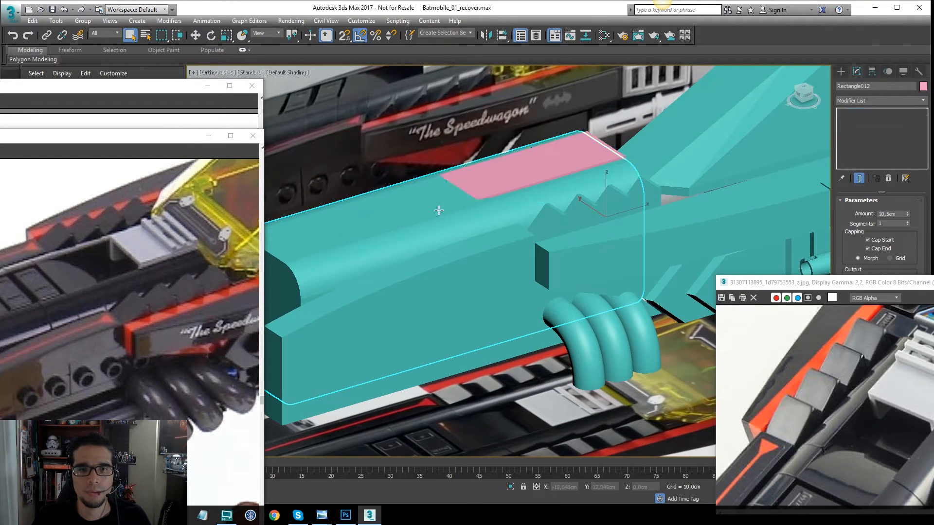
pyautogui.click(840, 73)
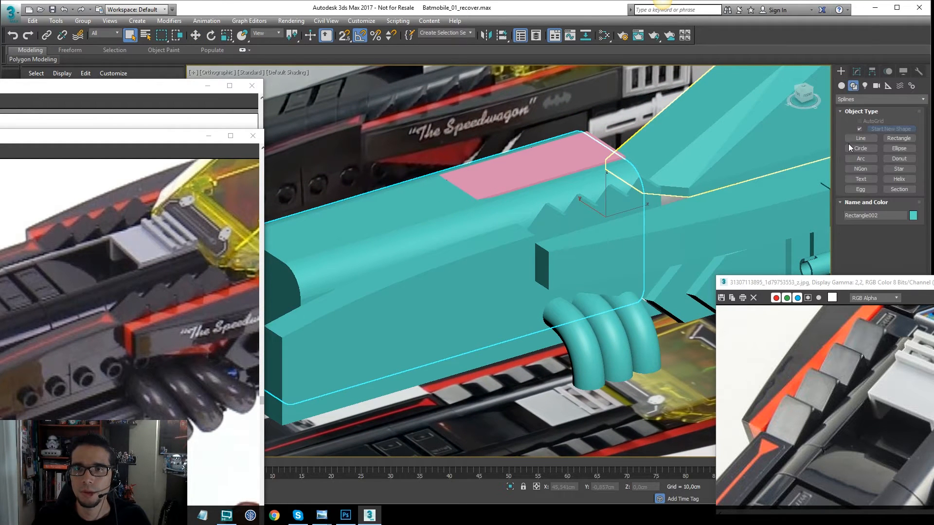
pyautogui.click(841, 86)
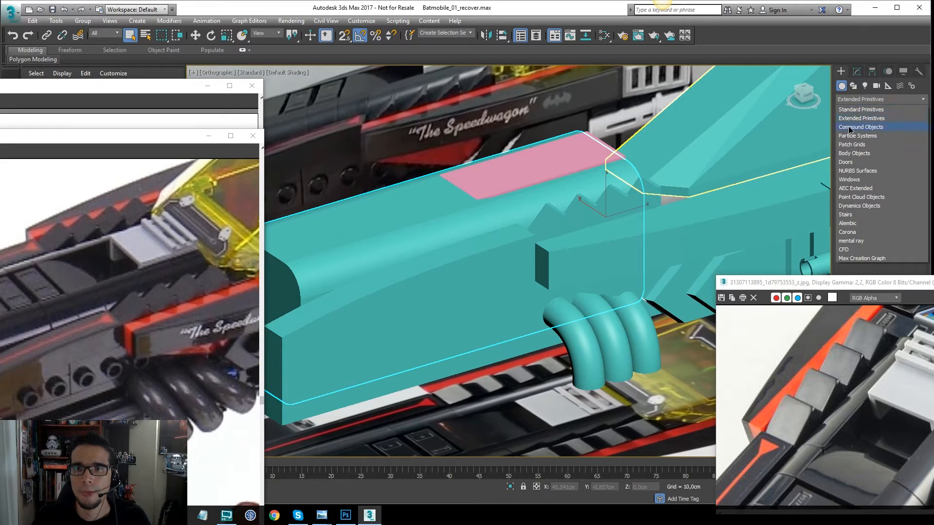
pyautogui.click(850, 127)
pyautogui.click(862, 183)
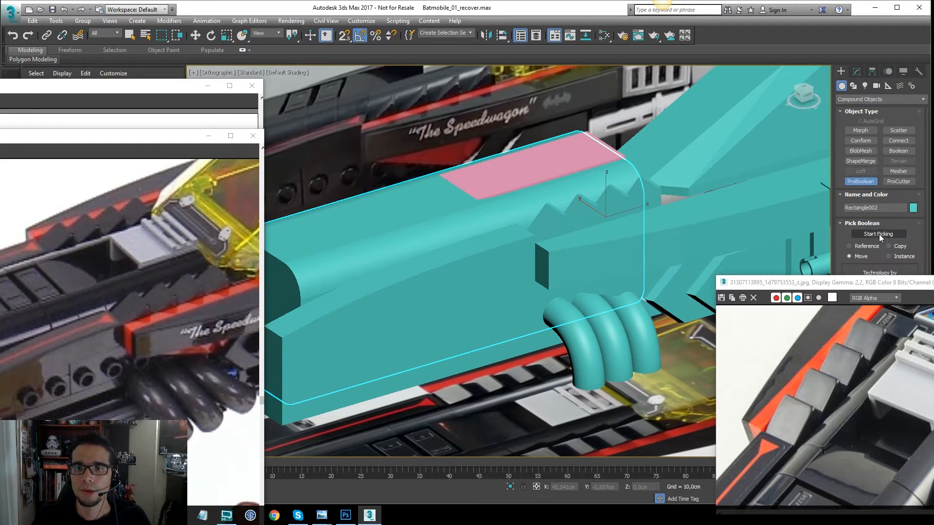
pyautogui.click(880, 236)
pyautogui.click(524, 167)
# - Examine the hood's recess from several angles and reposition the reference photo to compare the light grey part behind it
pyautogui.moveTo(524, 167)
pyautogui.keyDown('alt'); pyautogui.mouseDown(button='middle')
pyautogui.moveTo(512, 202)
pyautogui.moveTo(484, 240)
pyautogui.moveTo(489, 187)
pyautogui.mouseUp(button='middle'); pyautogui.keyUp('alt')
pyautogui.press('F4')
pyautogui.press('F4')
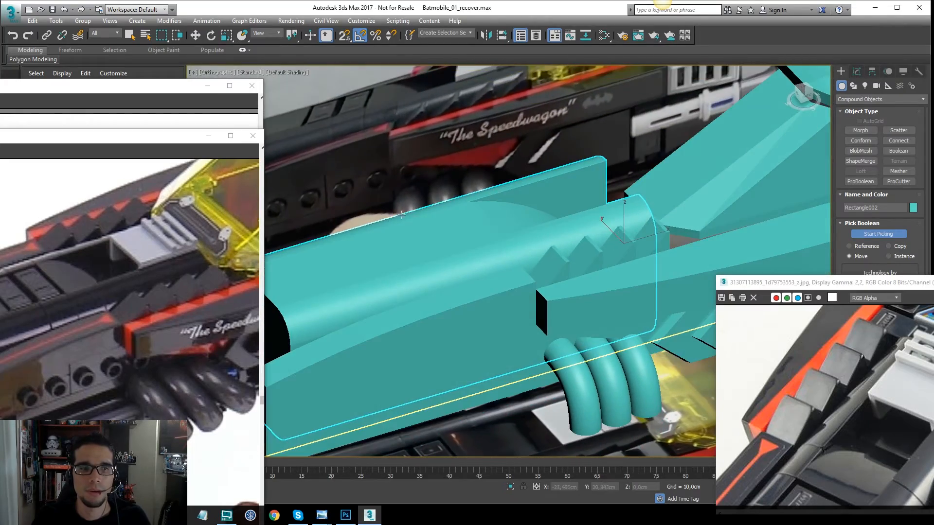
pyautogui.keyDown('alt'); pyautogui.moveTo(402, 214); pyautogui.dragTo(538, 221, button='middle'); pyautogui.keyUp('alt')
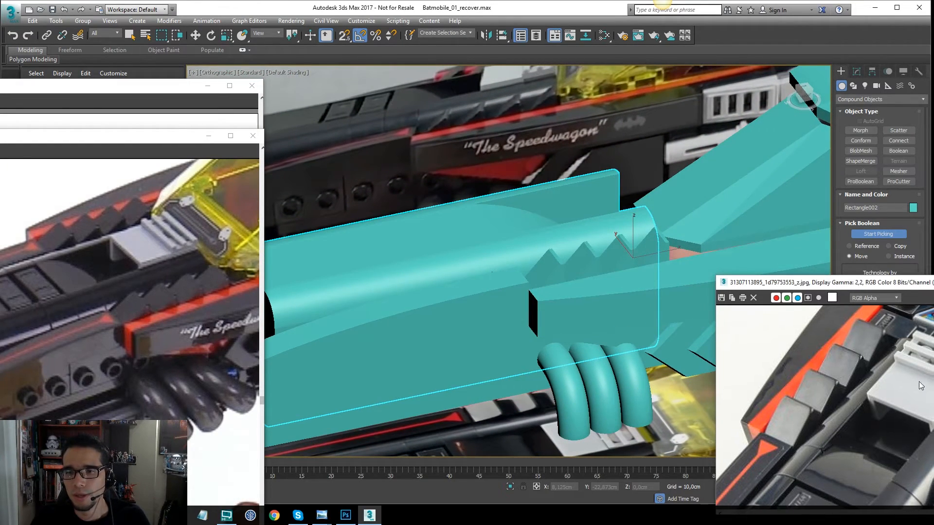
pyautogui.moveTo(933, 354); pyautogui.dragTo(925, 361, button='middle')
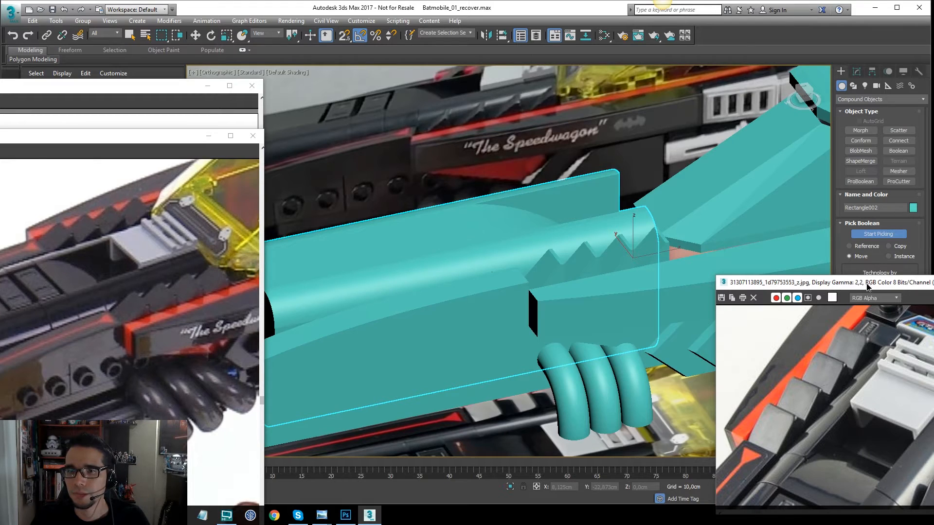
pyautogui.moveTo(867, 287); pyautogui.dragTo(778, 335)
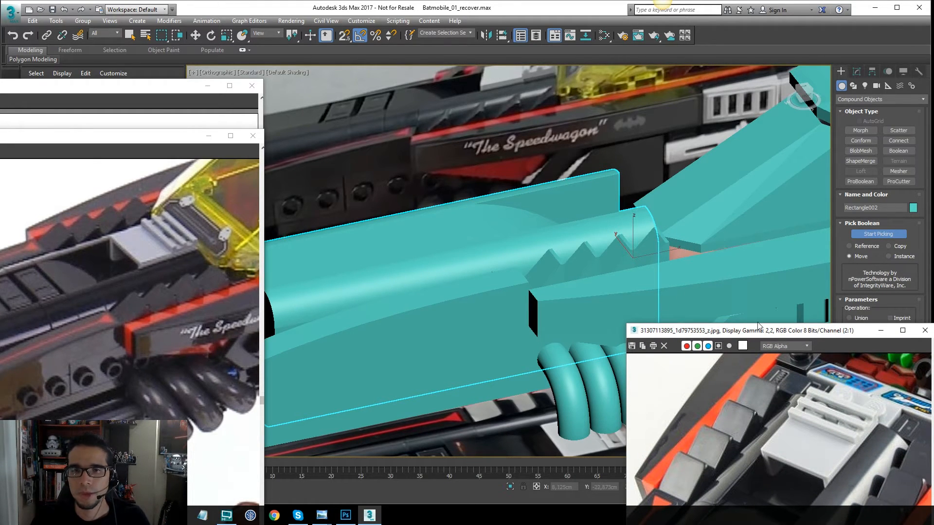
pyautogui.keyDown('alt'); pyautogui.moveTo(552, 243); pyautogui.dragTo(538, 236, button='middle'); pyautogui.keyUp('alt')
# - Create a box about 10.5 cm long and 8.5 cm wide over the recess's rear end in the top view
pyautogui.press('t')
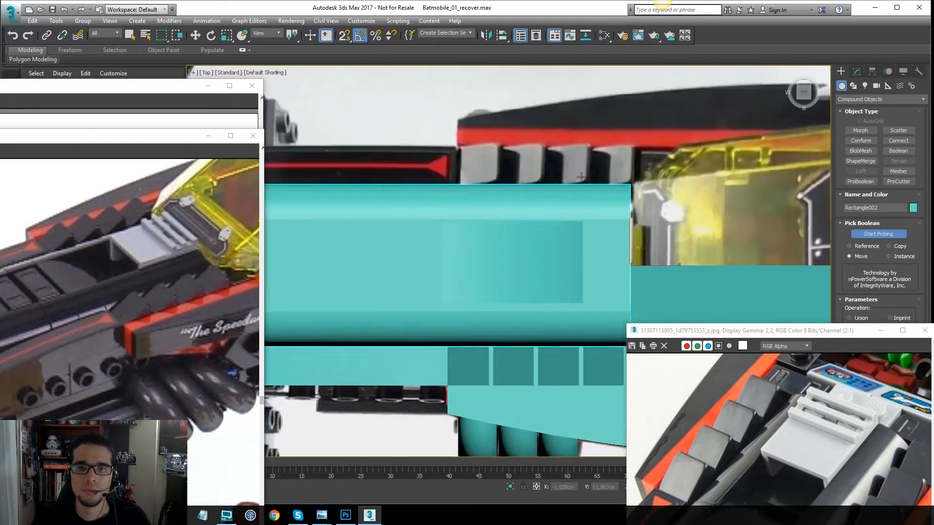
pyautogui.press('F3')
pyautogui.moveTo(718, 167); pyautogui.dragTo(684, 163, button='middle')
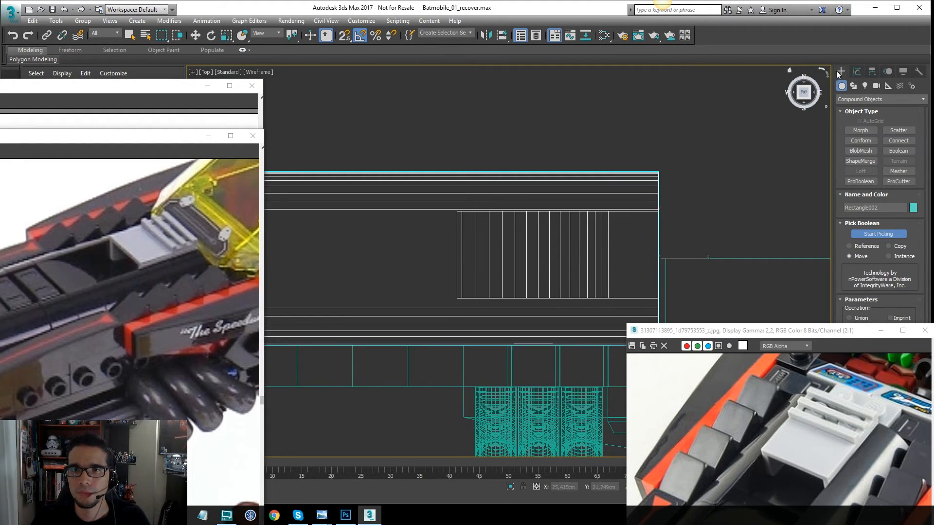
pyautogui.click(852, 99)
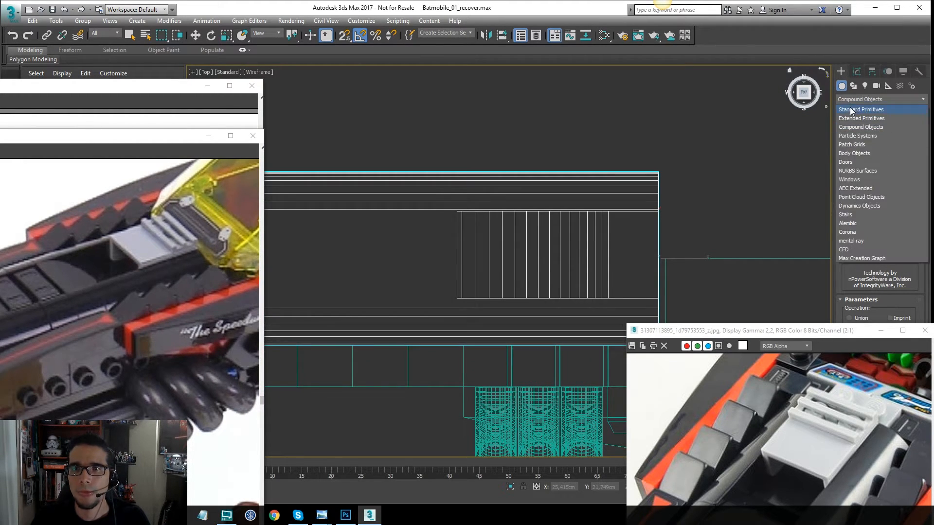
pyautogui.click(856, 106)
pyautogui.click(860, 130)
pyautogui.press('F3')
pyautogui.press('F4')
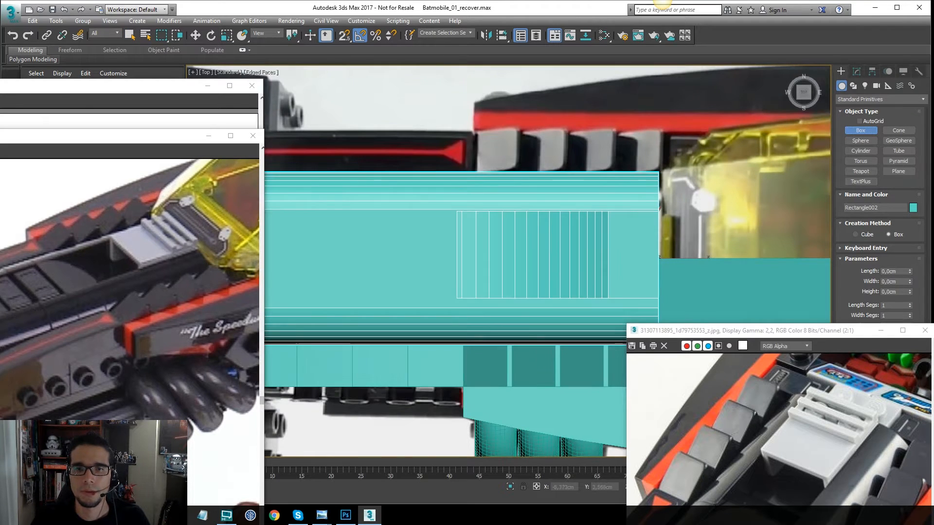
pyautogui.moveTo(590, 238); pyautogui.dragTo(549, 227, button='middle')
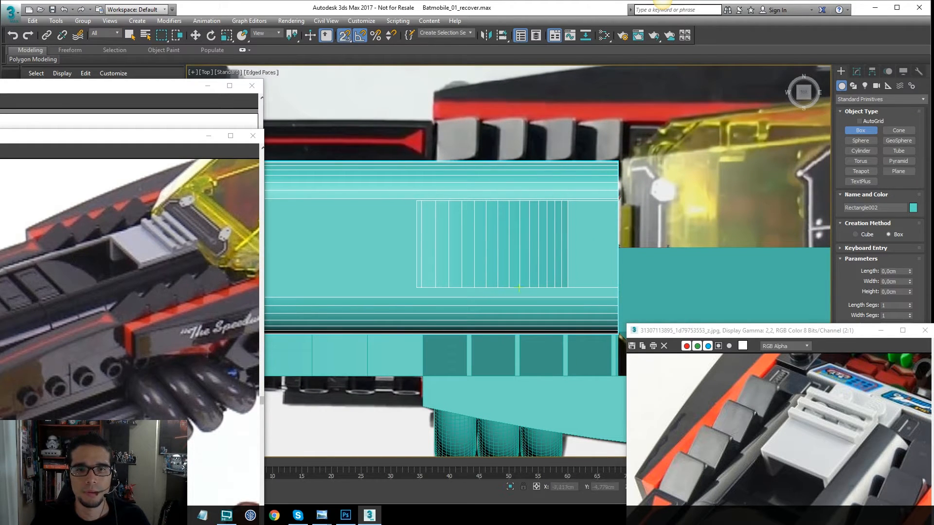
pyautogui.press('F3')
pyautogui.press('F3')
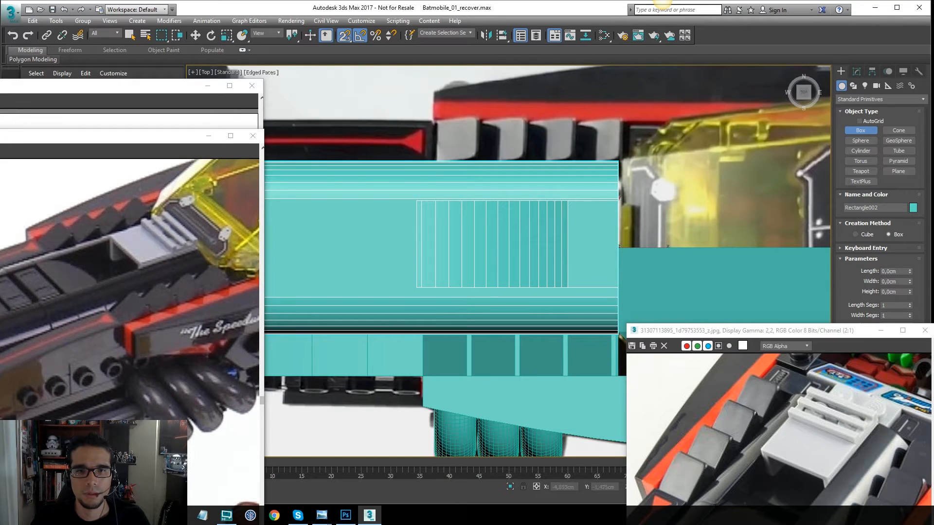
pyautogui.moveTo(547, 287); pyautogui.dragTo(618, 201)
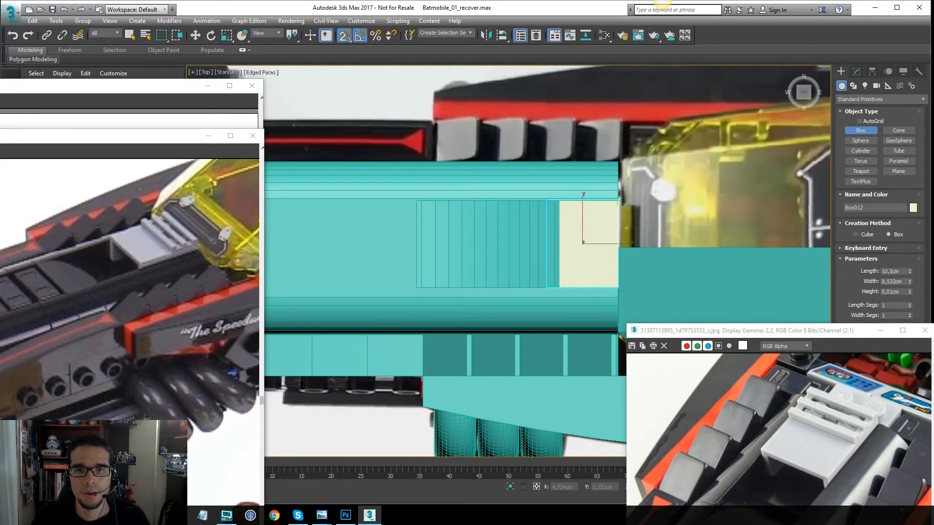
pyautogui.rightClick(693, 144)
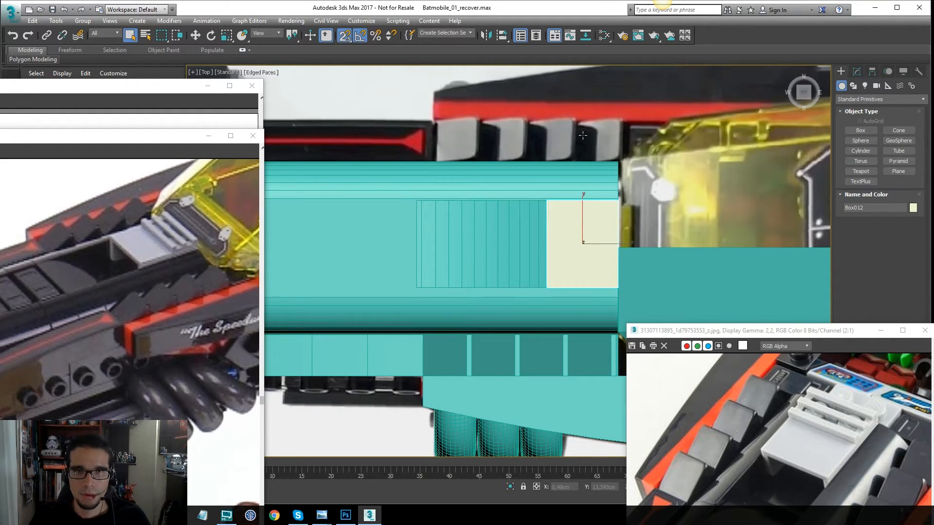
# - Isolate the box and move it along X to the front edge of the light grey part in the reference image
pyautogui.hotkey('alt', 'q')
pyautogui.scroll(4, 538, 249)
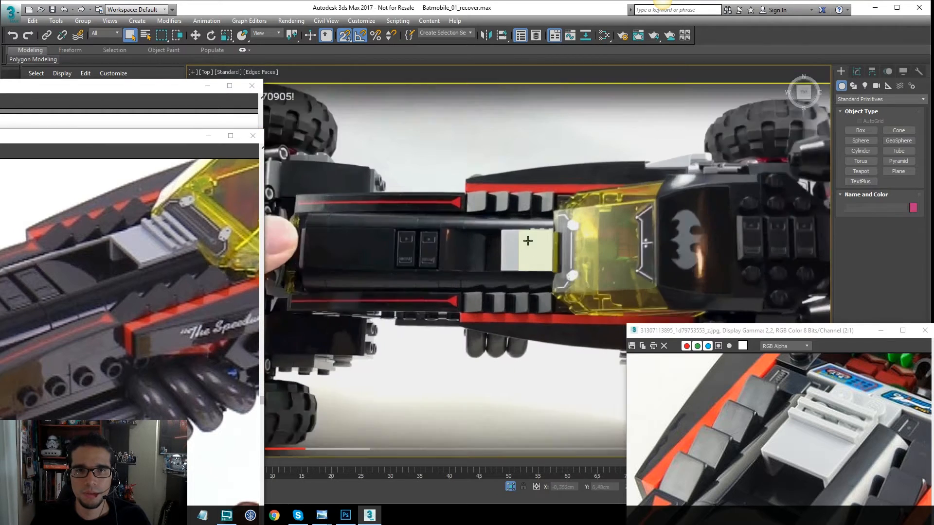
pyautogui.press('w')
pyautogui.moveTo(563, 255); pyautogui.dragTo(514, 252)
# - Convert the box to Editable Poly and stretch its rear vertices to the end of the grey part in the reference image
pyautogui.rightClick(516, 249)
pyautogui.moveTo(584, 351)
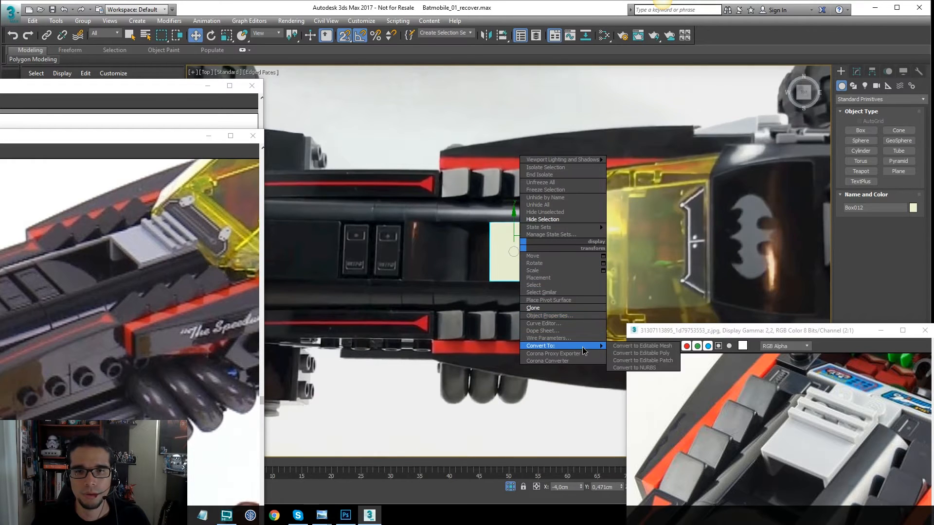
pyautogui.click(641, 354)
pyautogui.press('1')
pyautogui.moveTo(575, 183); pyautogui.dragTo(518, 320)
pyautogui.scroll(3, 543, 299)
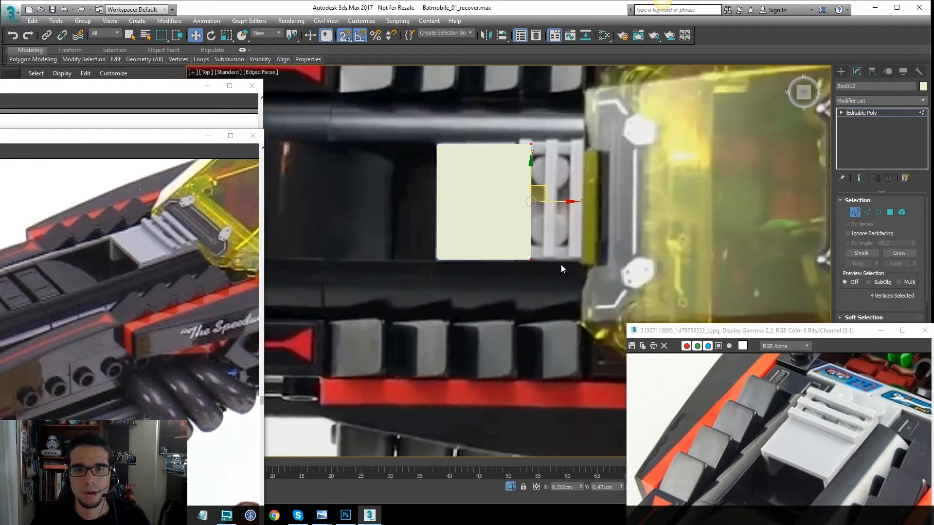
pyautogui.moveTo(567, 201)
pyautogui.mouseDown()
pyautogui.moveTo(607, 206)
pyautogui.moveTo(584, 210)
pyautogui.mouseUp()
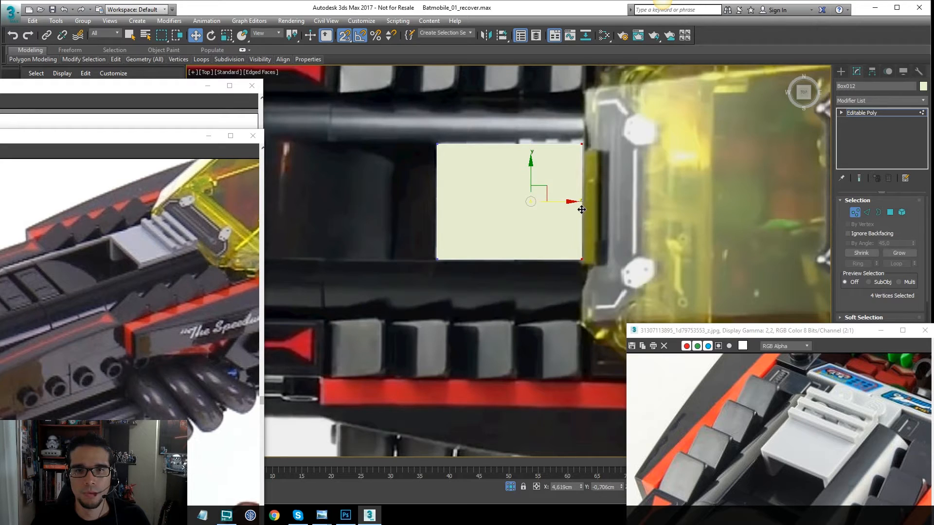
# - End the box's isolation and leave vertex editing
pyautogui.press('f')
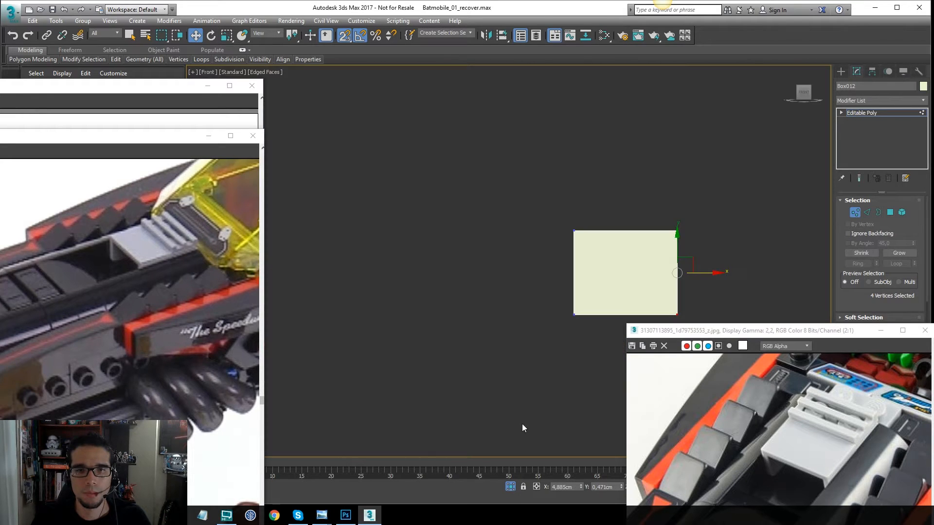
pyautogui.click(511, 491)
pyautogui.moveTo(676, 239); pyautogui.dragTo(574, 204, button='middle')
pyautogui.scroll(2, 625, 258)
pyautogui.click(854, 113)
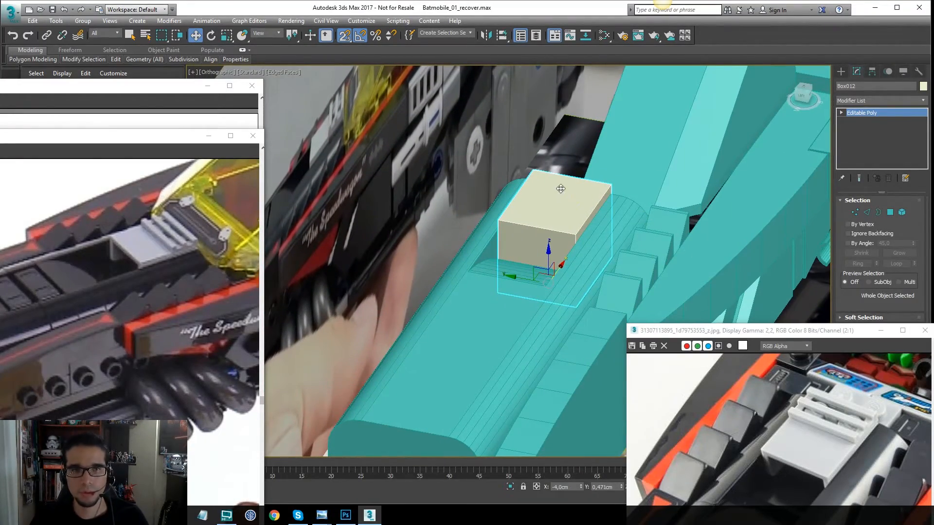
# - Delete the front and bottom faces of the box, leaving it open on those sides, and leave polygon editing
pyautogui.press('4')
pyautogui.press('q')
pyautogui.click(549, 262)
pyautogui.press('F3')
pyautogui.keyDown('alt'); pyautogui.moveTo(551, 263); pyautogui.dragTo(550, 312, button='middle'); pyautogui.keyUp('alt')
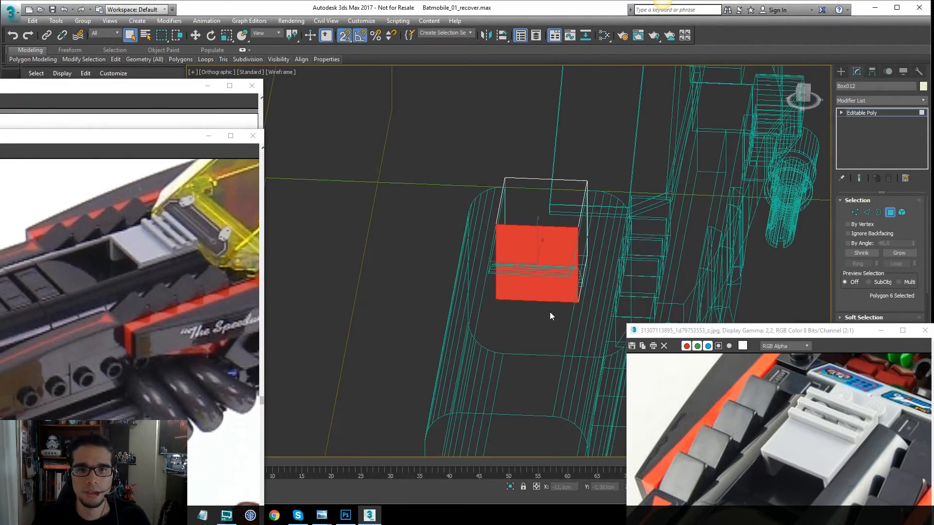
pyautogui.hotkey('ctrl', 'd')
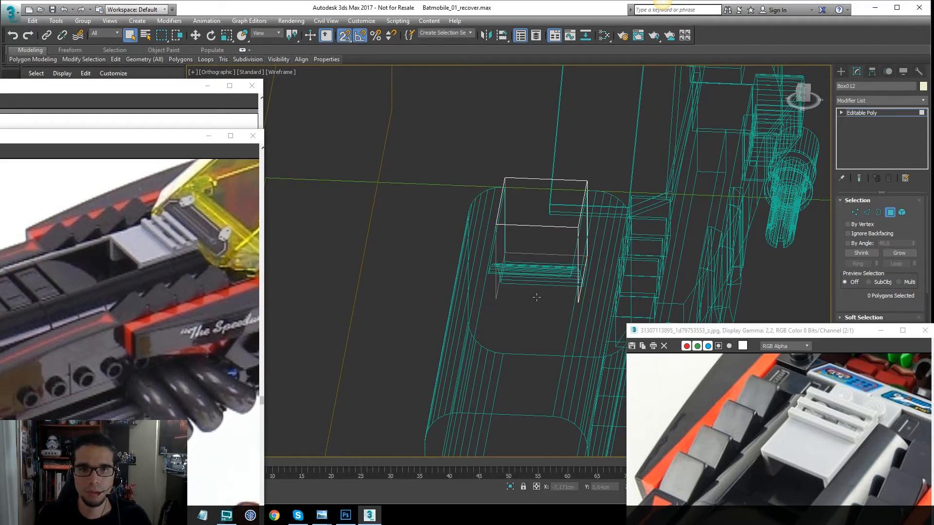
pyautogui.press('F3')
pyautogui.press('F3')
pyautogui.moveTo(658, 211)
pyautogui.keyDown('alt'); pyautogui.mouseDown(button='middle')
pyautogui.moveTo(610, 227)
pyautogui.moveTo(597, 195)
pyautogui.moveTo(540, 228)
pyautogui.mouseUp(button='middle'); pyautogui.keyUp('alt')
pyautogui.press('F3')
pyautogui.click(880, 113)
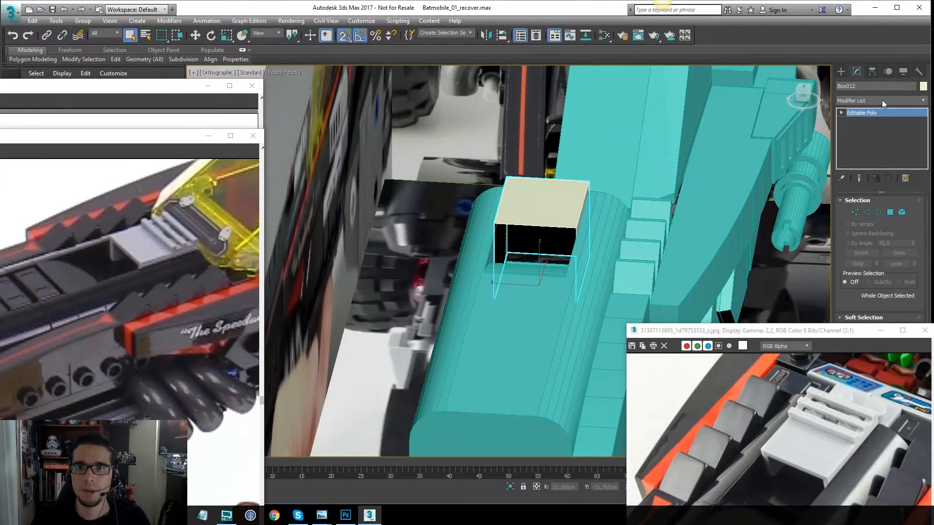
pyautogui.click(887, 101)
pyautogui.write('sh')
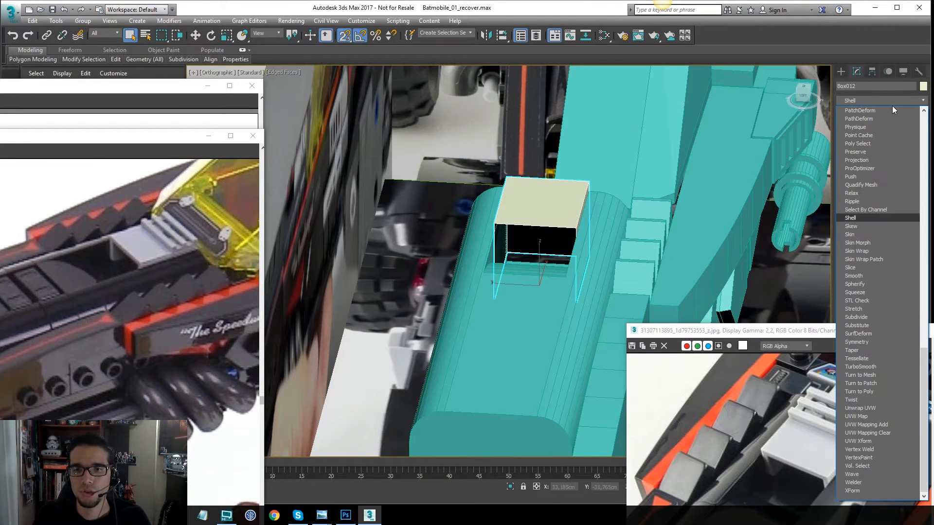
pyautogui.press('Escape')
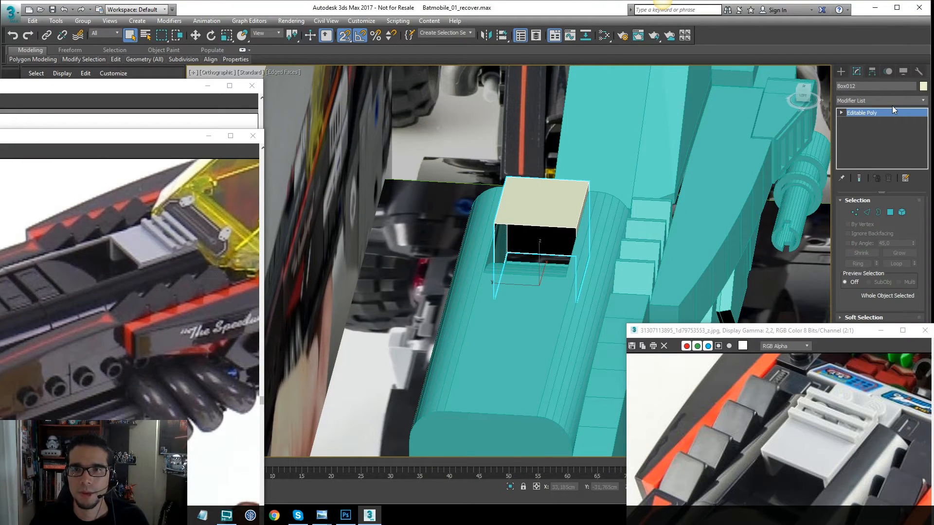
# - Add a Shell modifier to the opened box to give its walls thickness
pyautogui.click(879, 100)
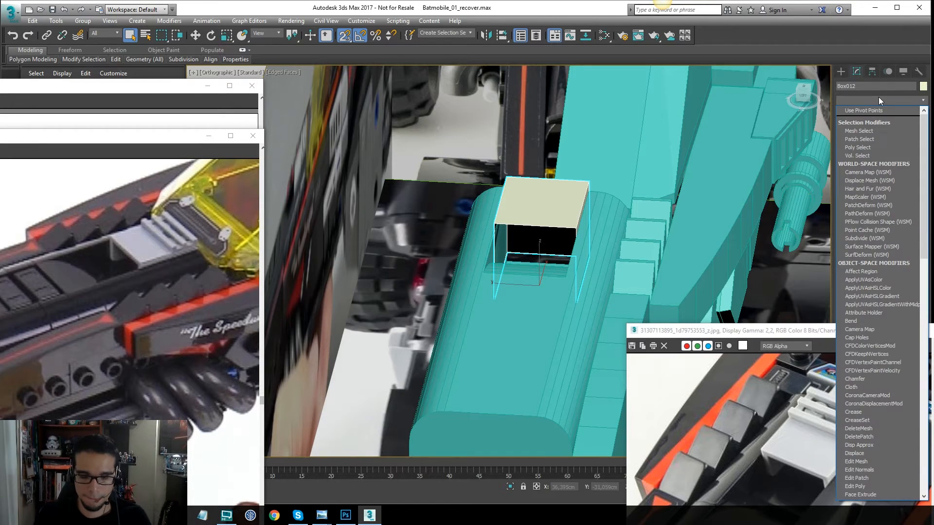
pyautogui.write('sh')
pyautogui.press('Return')
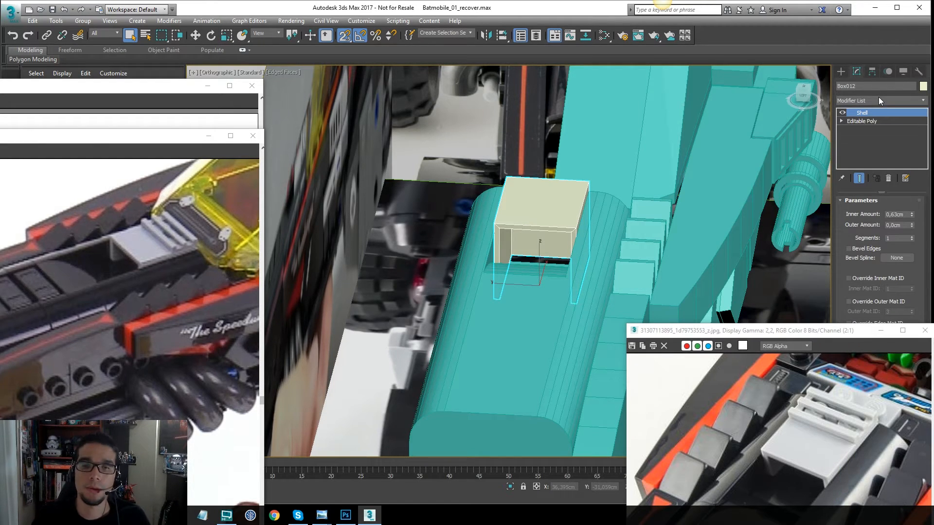
pyautogui.press('z')
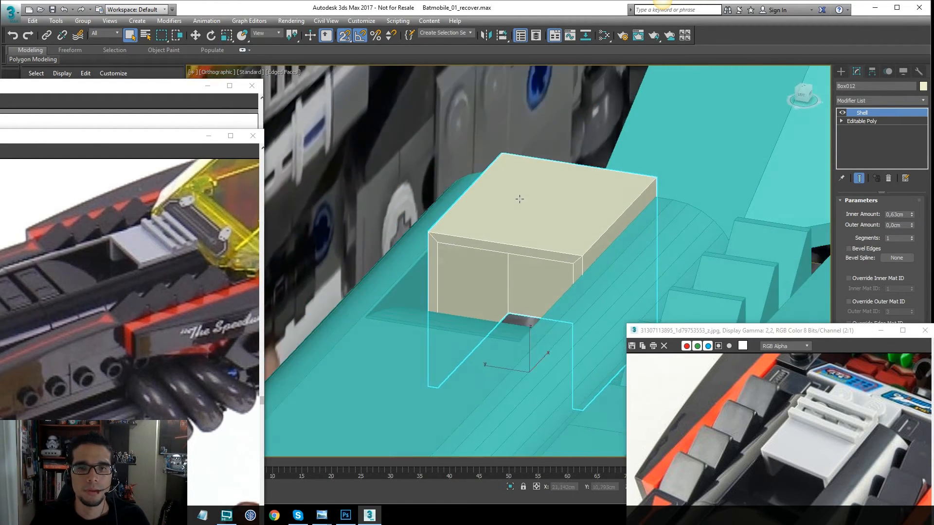
# - In the front view, lower the box's bottom vertices to the lower end of the recess curve and return to the Shell level
pyautogui.keyDown('alt'); pyautogui.moveTo(519, 199); pyautogui.dragTo(474, 168, button='middle'); pyautogui.keyUp('alt')
pyautogui.press('f')
pyautogui.scroll(2, 541, 258)
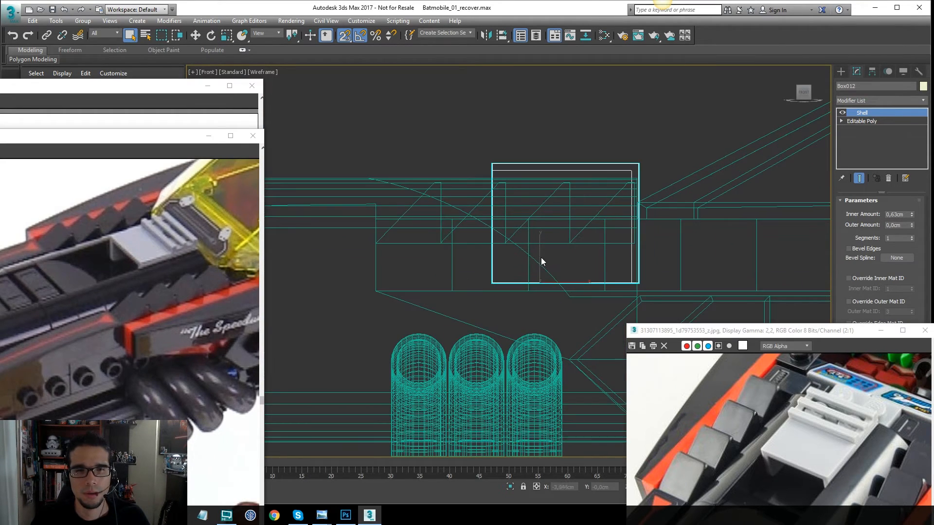
pyautogui.moveTo(690, 237); pyautogui.dragTo(678, 211, button='middle')
pyautogui.click(854, 121)
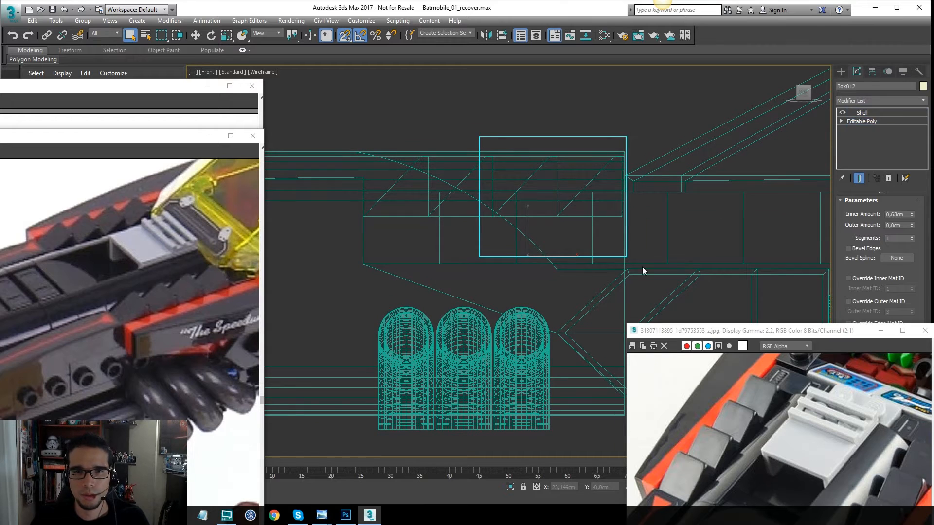
pyautogui.press('1')
pyautogui.scroll(2, 569, 240)
pyautogui.press('w')
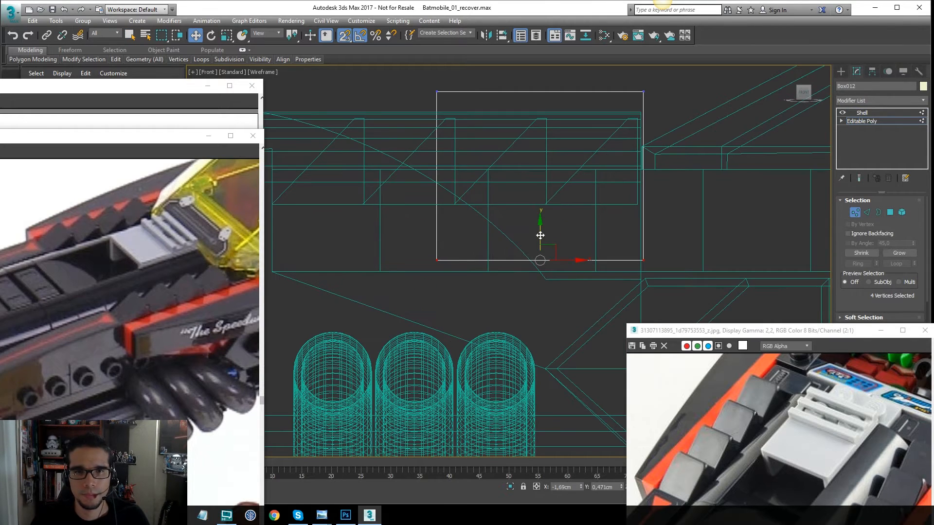
pyautogui.moveTo(540, 232); pyautogui.dragTo(547, 279)
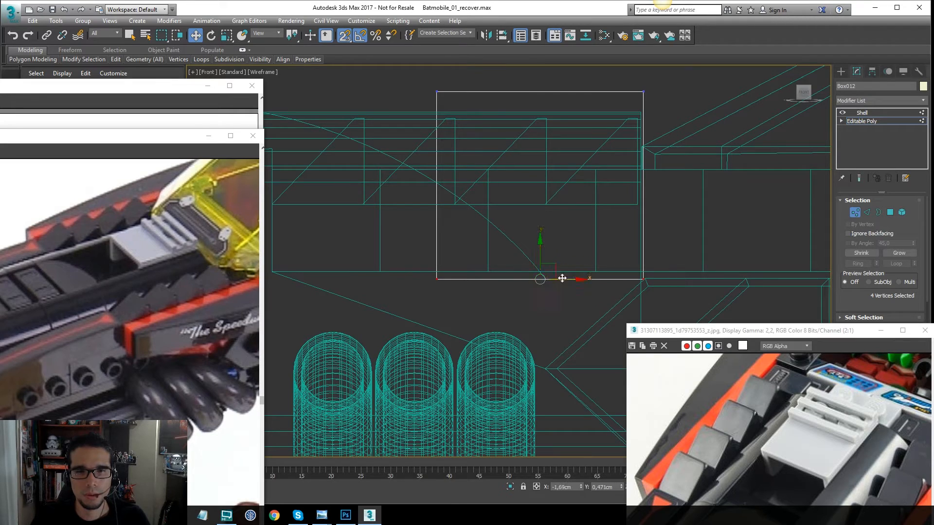
pyautogui.click(870, 122)
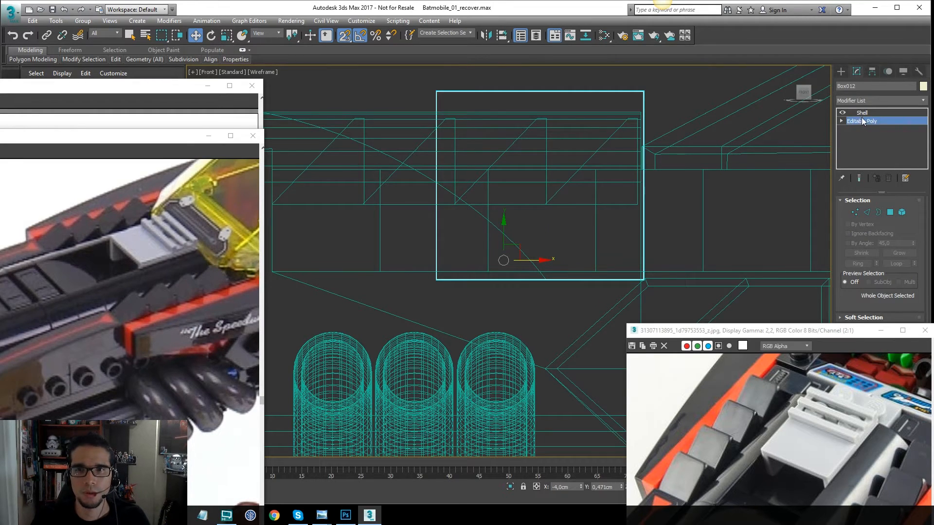
pyautogui.click(864, 114)
# - Compare the part with the reference photo, isolate it in the top view and make it see-through over the reference image
pyautogui.press('F3')
pyautogui.moveTo(491, 128)
pyautogui.keyDown('alt'); pyautogui.mouseDown(button='middle')
pyautogui.moveTo(608, 188)
pyautogui.moveTo(586, 198)
pyautogui.moveTo(583, 188)
pyautogui.moveTo(545, 210)
pyautogui.mouseUp(button='middle'); pyautogui.keyUp('alt')
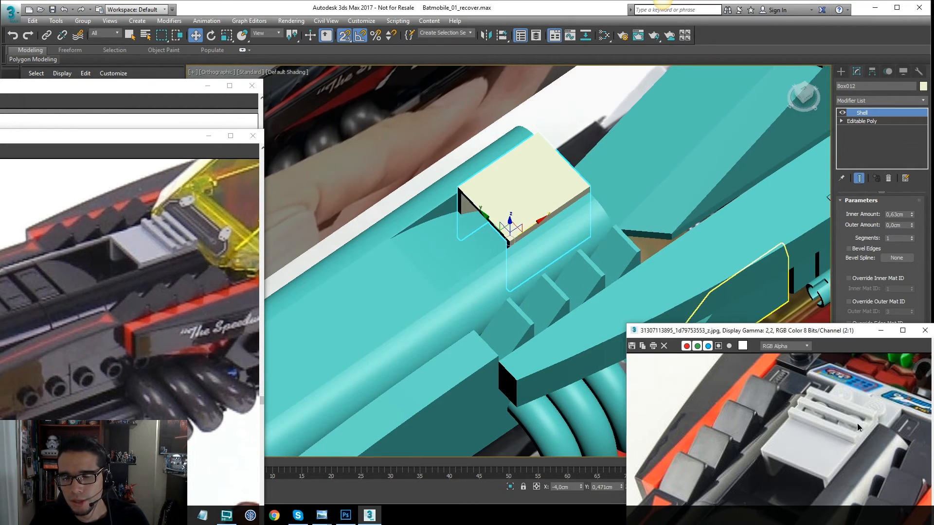
pyautogui.scroll(1, 856, 428)
pyautogui.scroll(1, 822, 408)
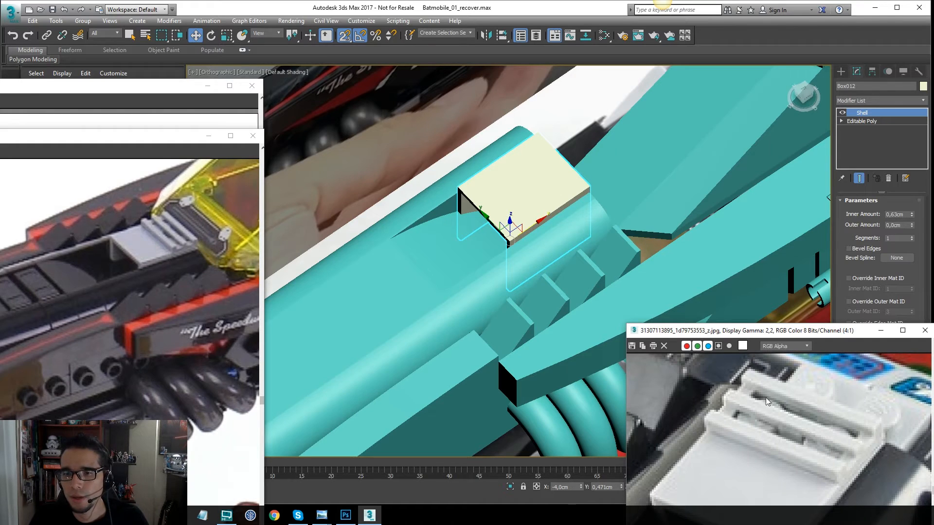
pyautogui.moveTo(519, 171); pyautogui.dragTo(491, 183, button='middle')
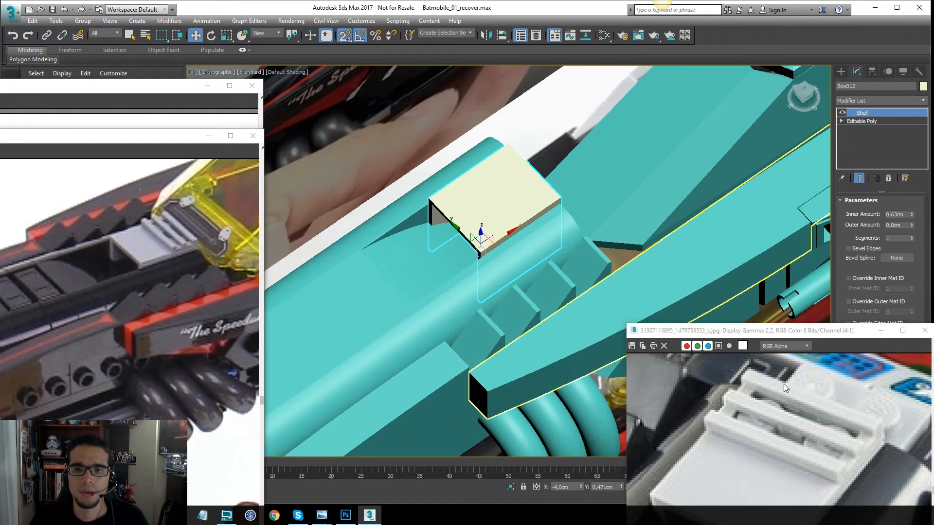
pyautogui.press('t')
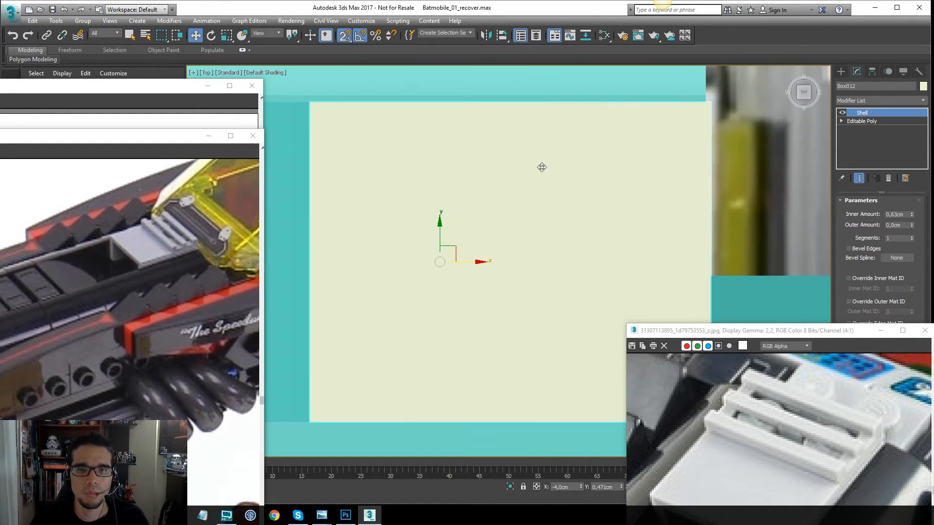
pyautogui.hotkey('alt', 'q')
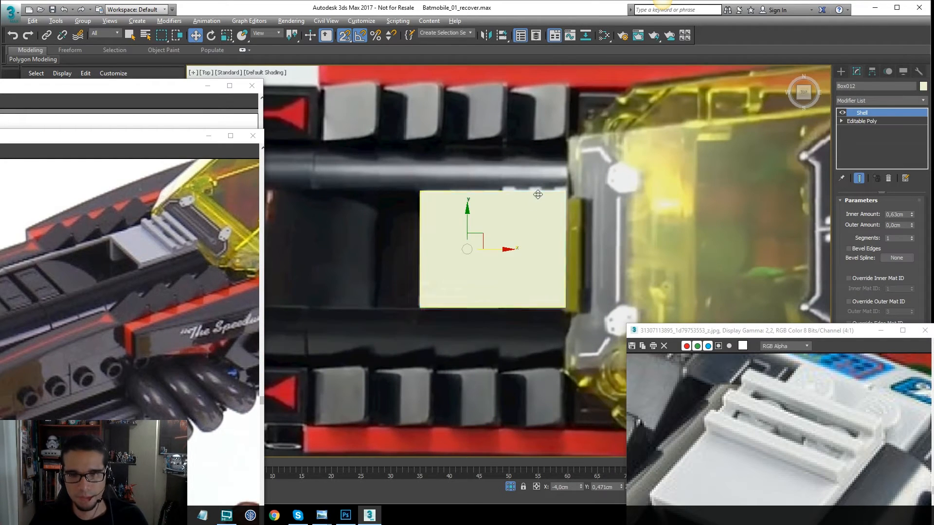
pyautogui.hotkey('alt', 'x')
# - Create a box about 10.5 cm by 13.15 cm over the isolated part in the top view and convert it to Editable Poly
pyautogui.click(843, 74)
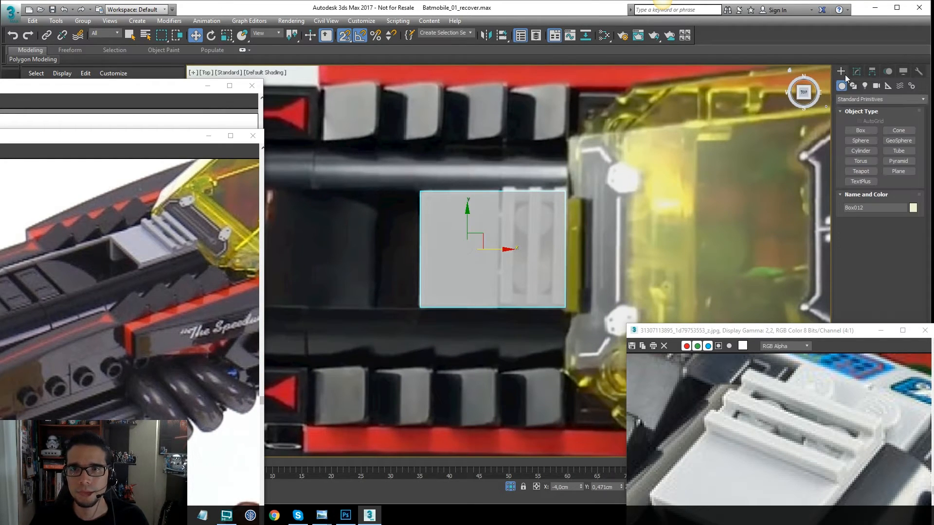
pyautogui.click(861, 130)
pyautogui.scroll(3, 563, 303)
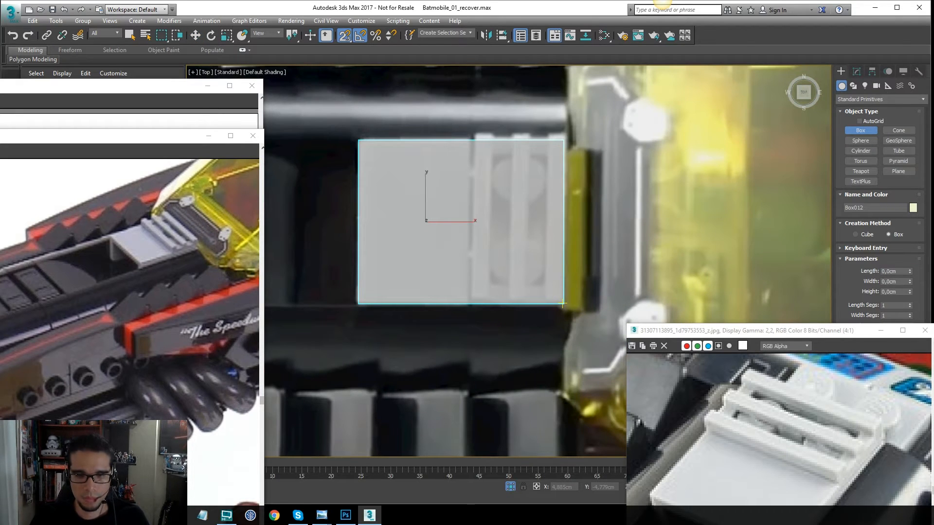
pyautogui.moveTo(563, 303); pyautogui.dragTo(358, 140)
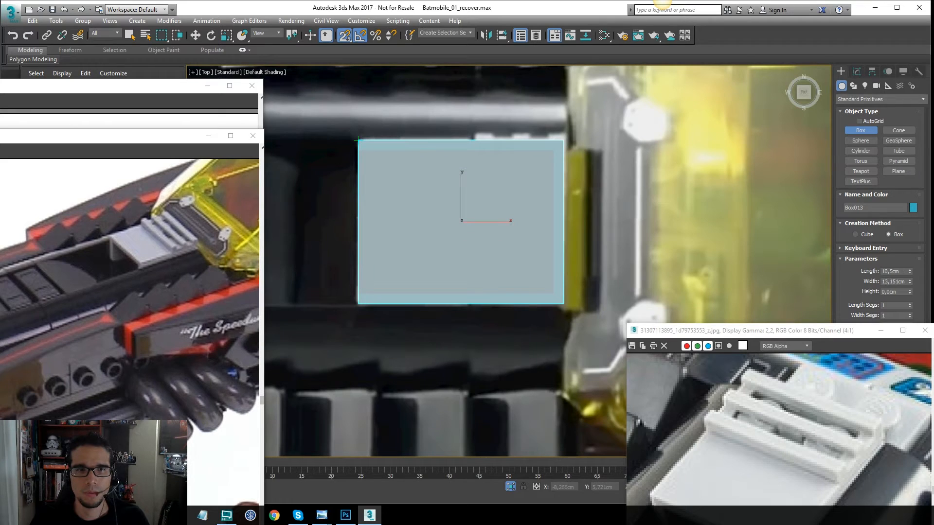
pyautogui.press('w')
pyautogui.rightClick(516, 154)
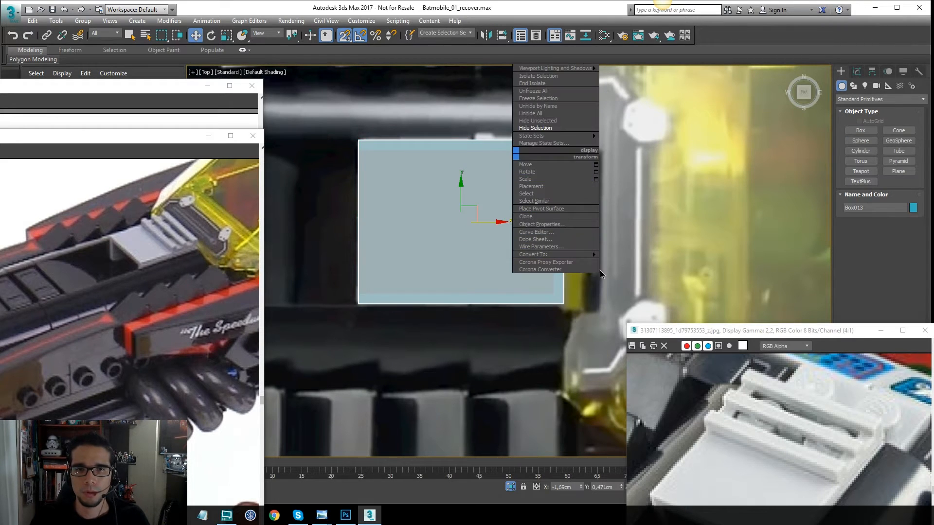
pyautogui.moveTo(578, 254)
pyautogui.click(633, 262)
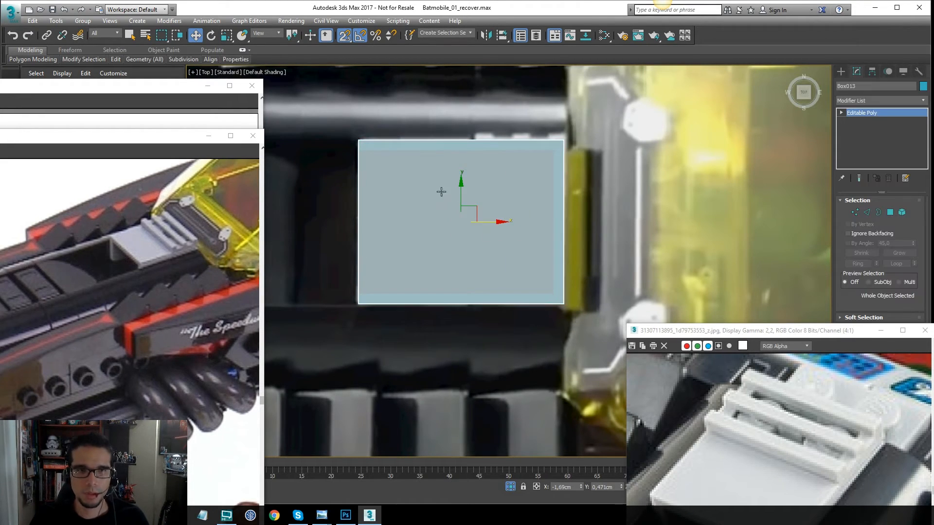
# - Move the new box's front vertices along X toward the rear until only a narrow strip remains at the part's rear edge
pyautogui.press('1')
pyautogui.moveTo(323, 339); pyautogui.dragTo(322, 340)
pyautogui.moveTo(392, 222); pyautogui.dragTo(548, 220)
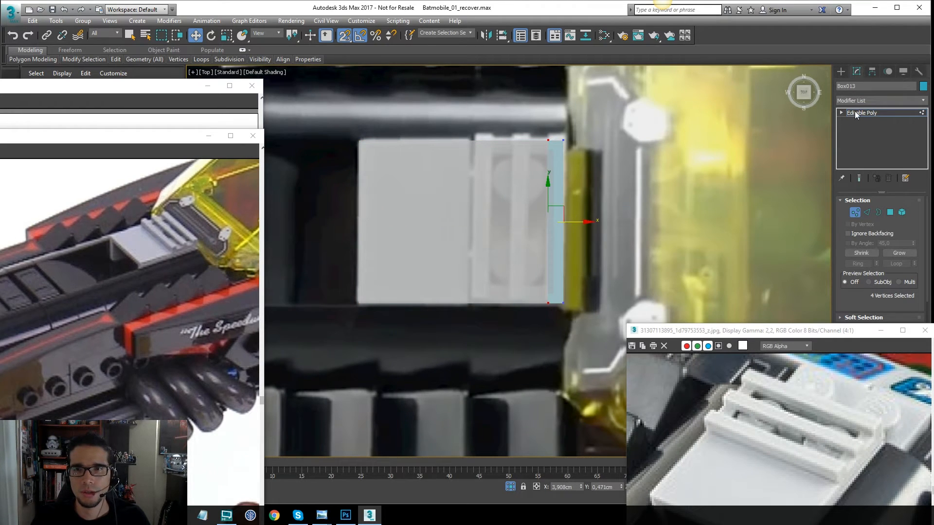
pyautogui.click(855, 112)
# - In the front view, move the strip up so its lower rear corner snaps to the top rear corner of the shelled part
pyautogui.scroll(-3, 567, 175)
pyautogui.press('f')
pyautogui.scroll(7, 675, 291)
pyautogui.moveTo(676, 291)
pyautogui.mouseDown(button='middle')
pyautogui.moveTo(543, 165)
pyautogui.moveTo(511, 308)
pyautogui.mouseUp(button='middle')
pyautogui.scroll(-5, 543, 165)
pyautogui.press('F3')
pyautogui.press('F3')
pyautogui.moveTo(454, 306)
pyautogui.mouseDown()
pyautogui.moveTo(500, 192)
pyautogui.moveTo(531, 215)
pyautogui.mouseUp()
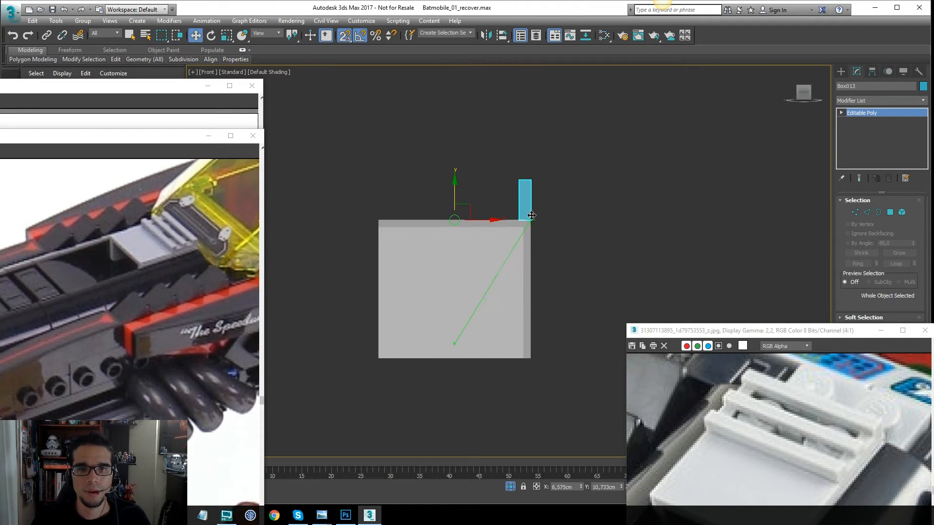
pyautogui.press('F3')
pyautogui.press('F3')
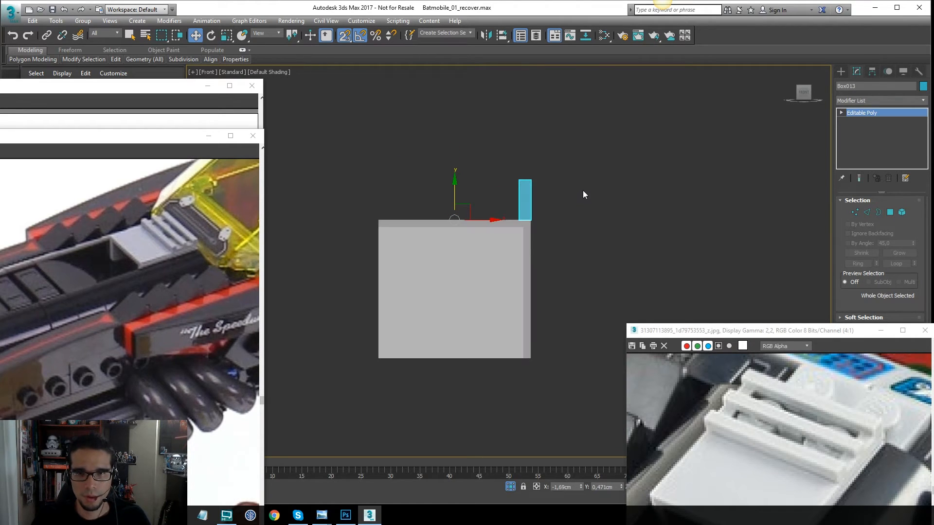
# - Lower the strip's top vertices to make a low bar with a nearly square profile, and leave vertex editing
pyautogui.scroll(1, 583, 192)
pyautogui.press('1')
pyautogui.moveTo(532, 172); pyautogui.dragTo(462, 200)
pyautogui.scroll(5, 526, 192)
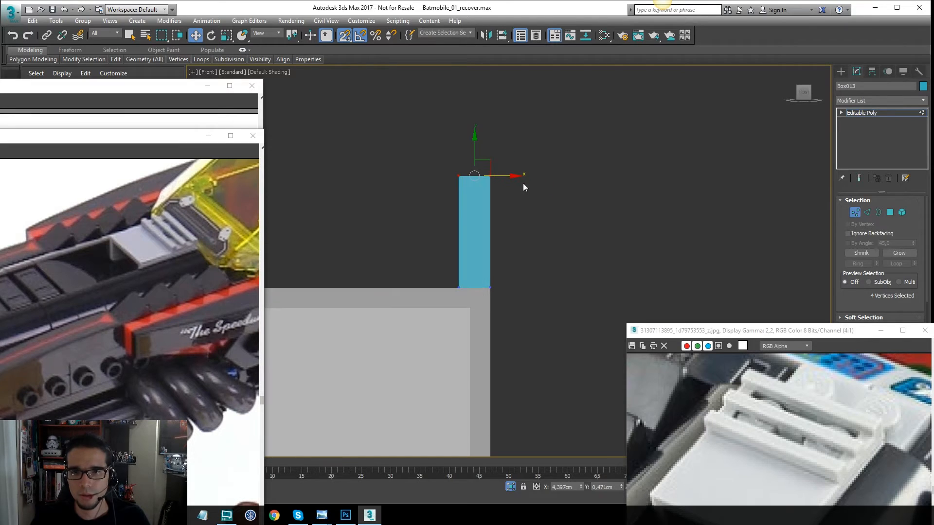
pyautogui.moveTo(479, 156); pyautogui.dragTo(523, 255)
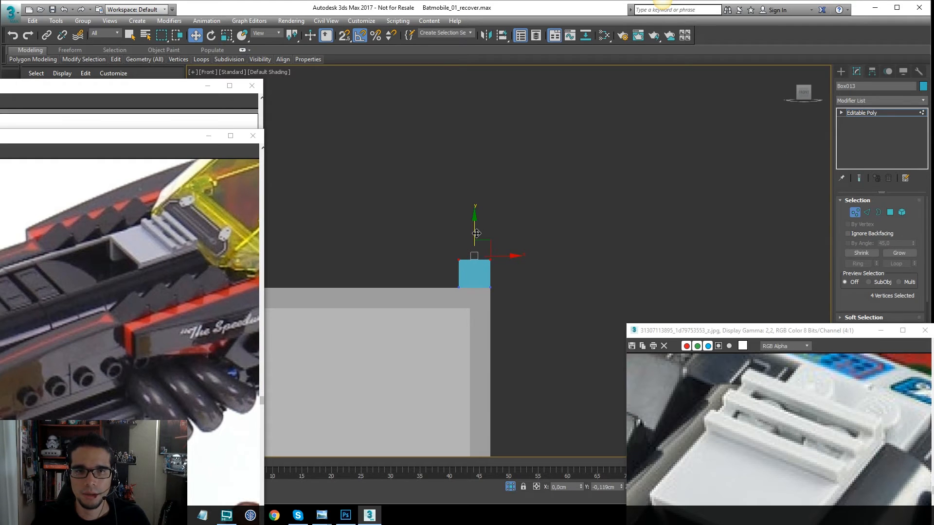
pyautogui.click(855, 113)
# - Clone the bar along X in the top view as two copies, aligned with the slats in the reference image
pyautogui.press('t')
pyautogui.press('z')
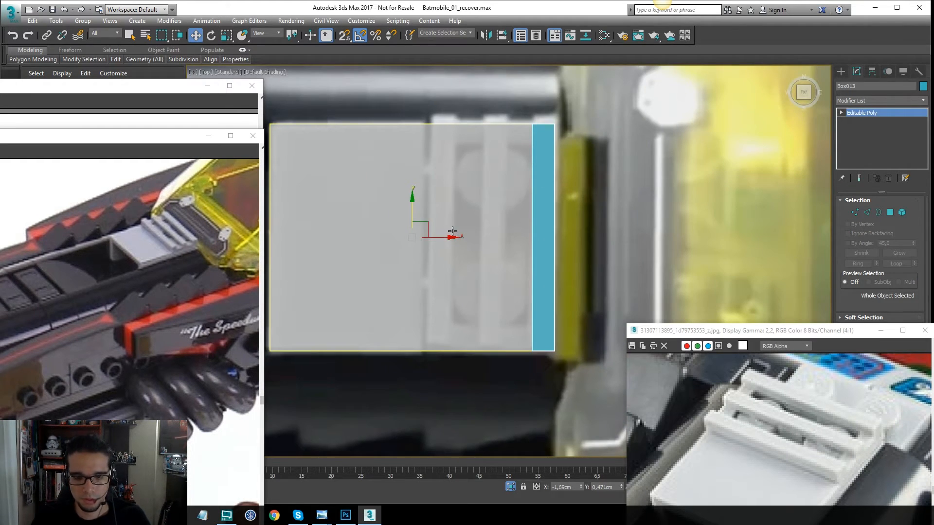
pyautogui.keyDown('shift'); pyautogui.moveTo(449, 237); pyautogui.dragTo(400, 238); pyautogui.keyUp('shift')
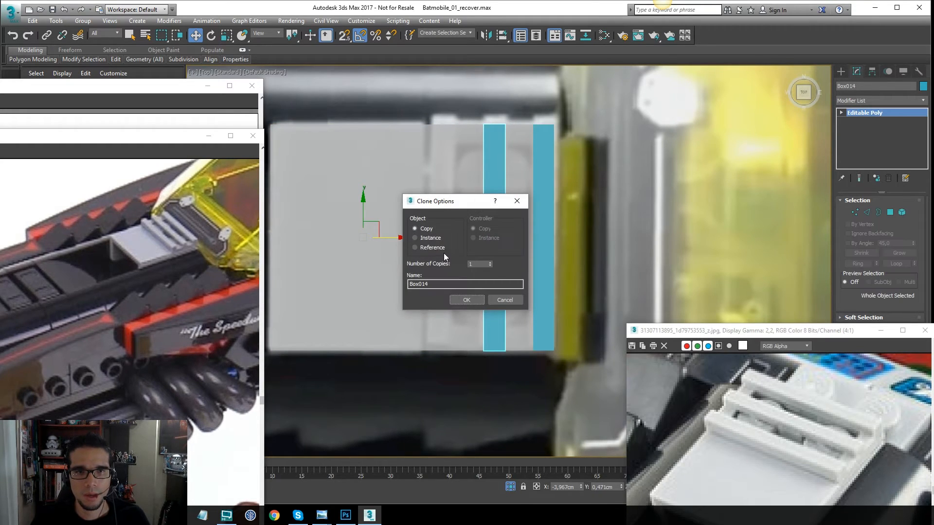
pyautogui.click(491, 263)
pyautogui.press('Return')
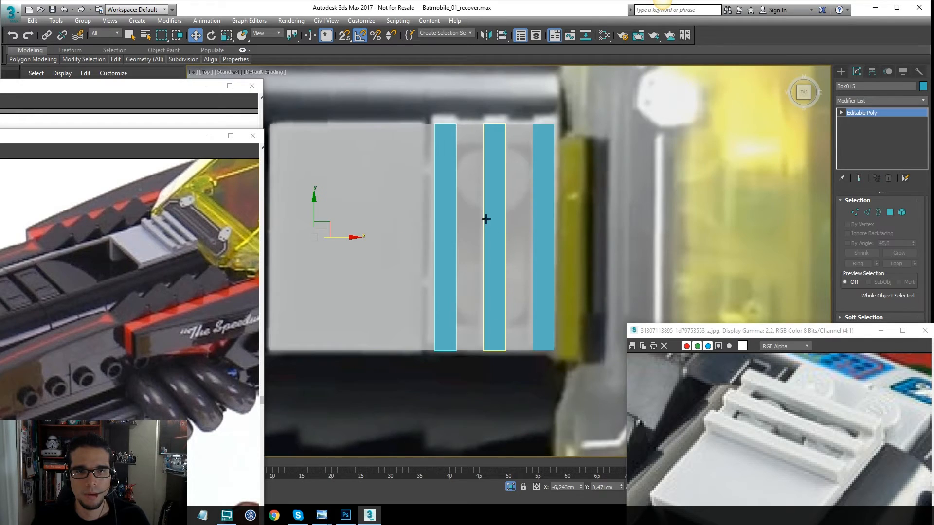
pyautogui.scroll(-4, 486, 220)
# - Select the shelled part under the bars and display it see-through with edged faces in the top view
pyautogui.keyDown('alt'); pyautogui.moveTo(486, 219); pyautogui.dragTo(524, 177, button='middle'); pyautogui.keyUp('alt')
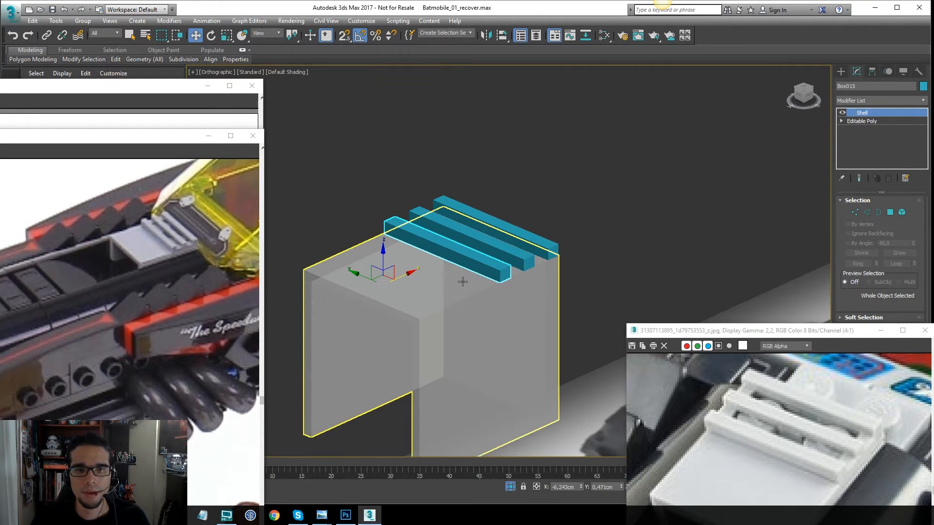
pyautogui.click(463, 282)
pyautogui.moveTo(462, 282)
pyautogui.keyDown('alt'); pyautogui.mouseDown(button='middle')
pyautogui.moveTo(492, 267)
pyautogui.moveTo(496, 234)
pyautogui.moveTo(489, 238)
pyautogui.mouseUp(button='middle'); pyautogui.keyUp('alt')
pyautogui.press('F4')
pyautogui.press('t')
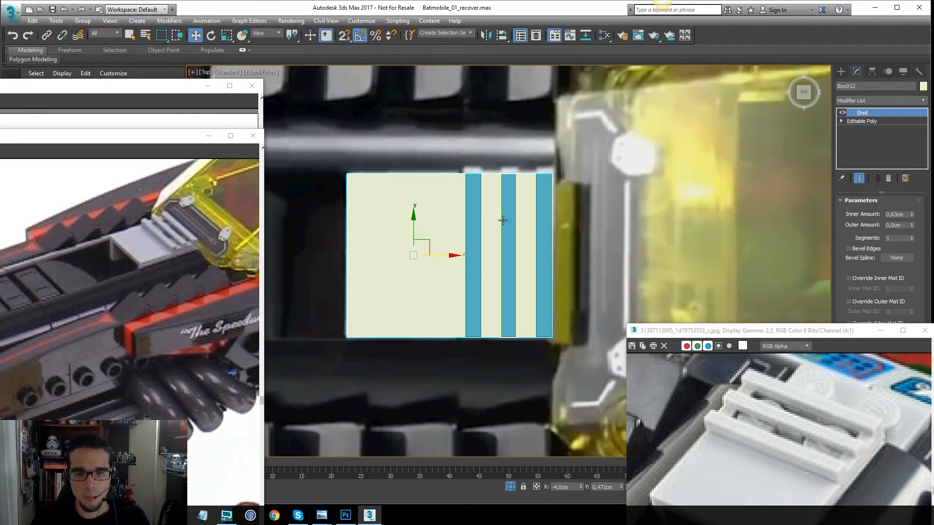
pyautogui.hotkey('alt', 'x')
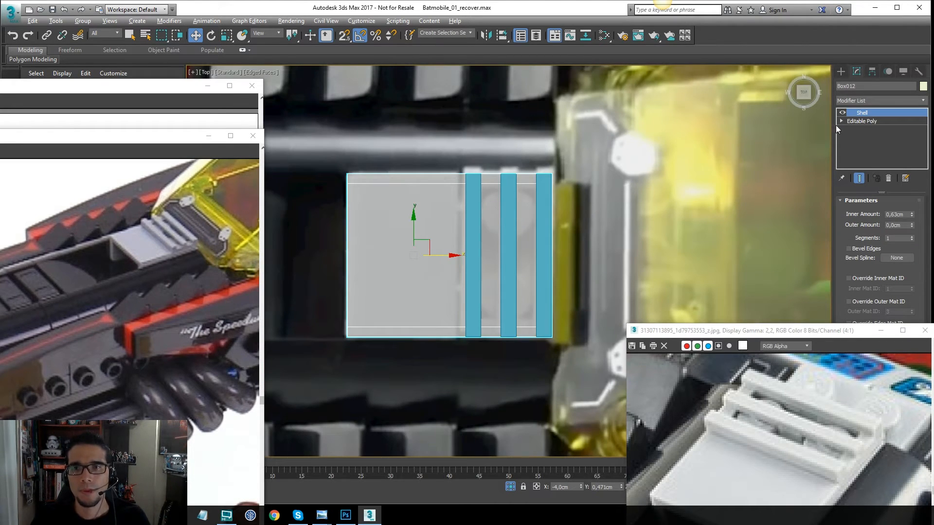
# - Delete the rear end polygon of the shelled part at the Editable Poly level below its Shell modifier
pyautogui.click(859, 122)
pyautogui.keyDown('alt'); pyautogui.moveTo(527, 224); pyautogui.dragTo(489, 167, button='middle'); pyautogui.keyUp('alt')
pyautogui.press('F4')
pyautogui.press('F4')
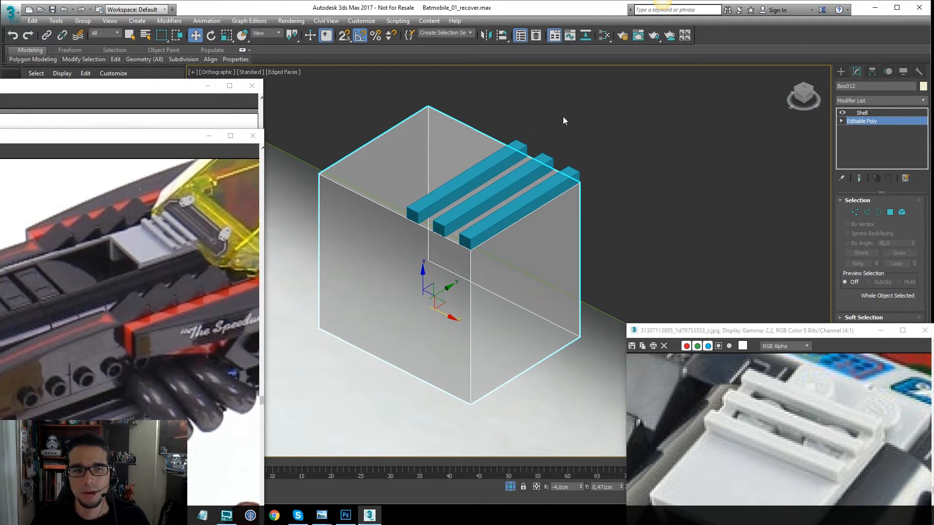
pyautogui.keyDown('alt'); pyautogui.moveTo(556, 159); pyautogui.dragTo(518, 202, button='middle'); pyautogui.keyUp('alt')
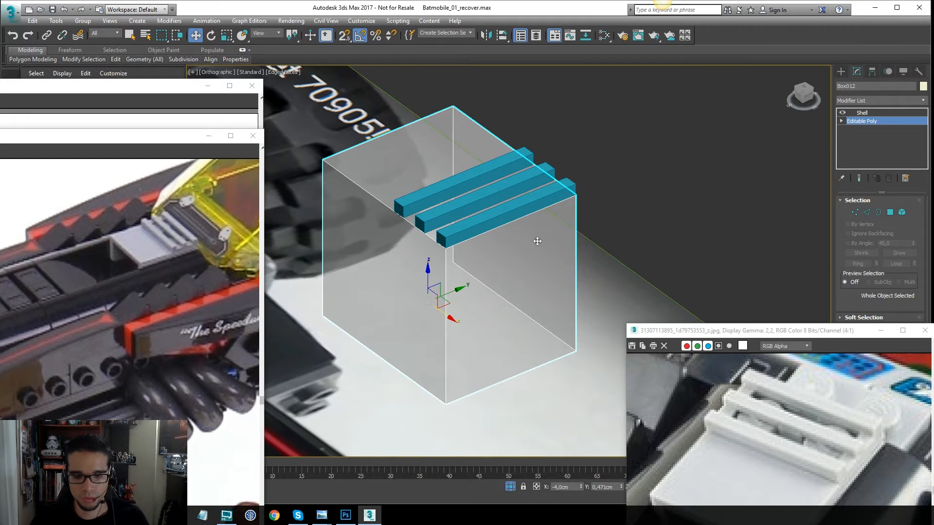
pyautogui.press('4')
pyautogui.click(532, 268)
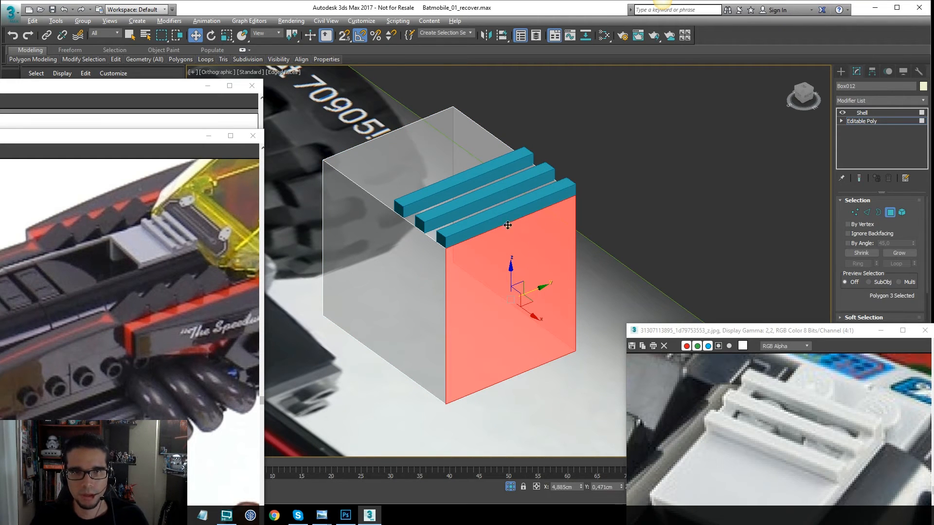
pyautogui.keyDown('alt'); pyautogui.moveTo(508, 225); pyautogui.dragTo(627, 200, button='middle'); pyautogui.keyUp('alt')
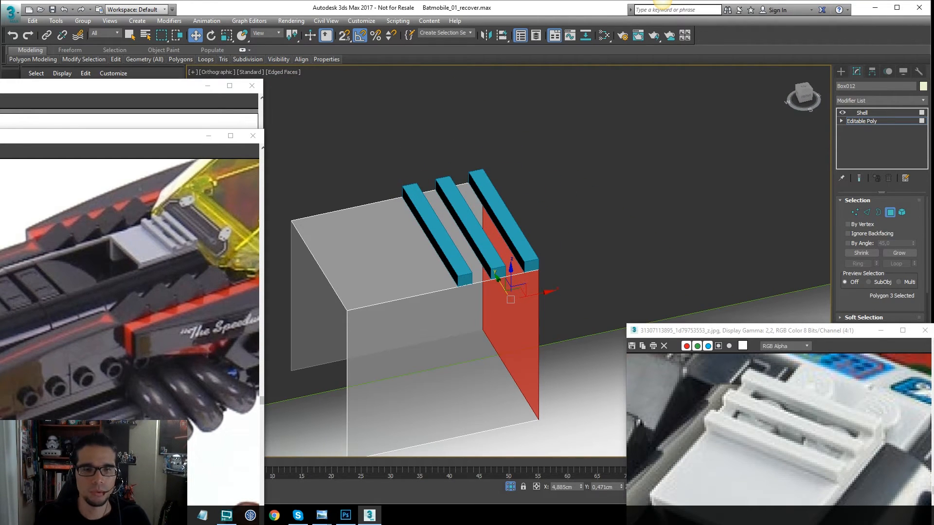
pyautogui.press('Delete')
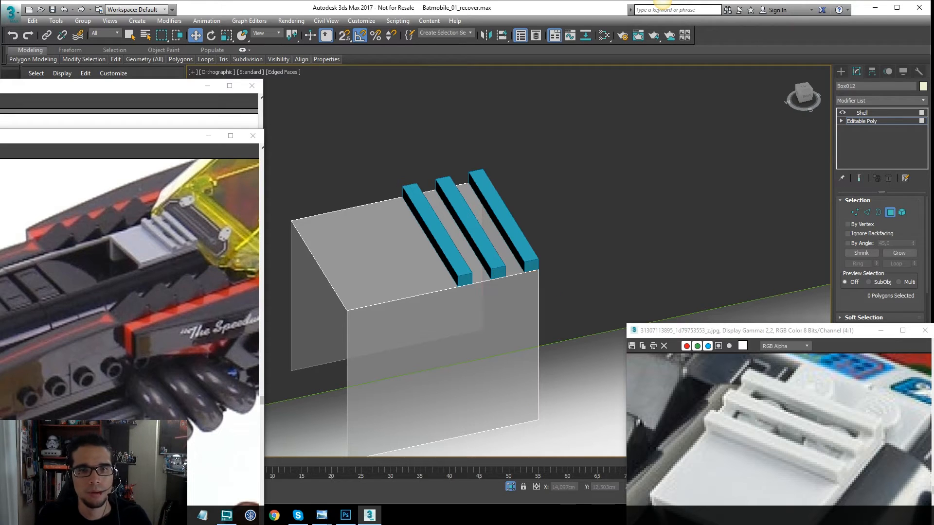
pyautogui.moveTo(462, 215); pyautogui.dragTo(454, 224, button='middle')
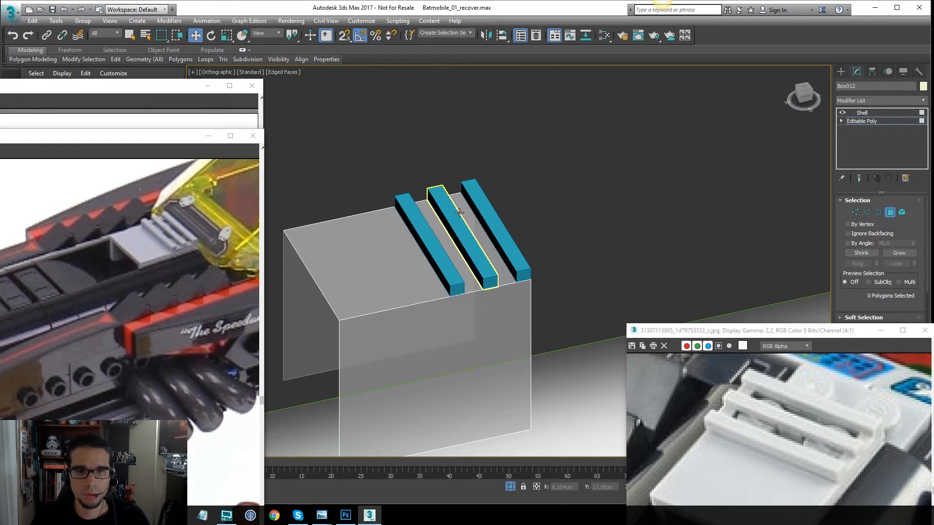
# - Connect the part's front and rear top edges with 2 segments and a pinch of 78
pyautogui.press('t')
pyautogui.press('2')
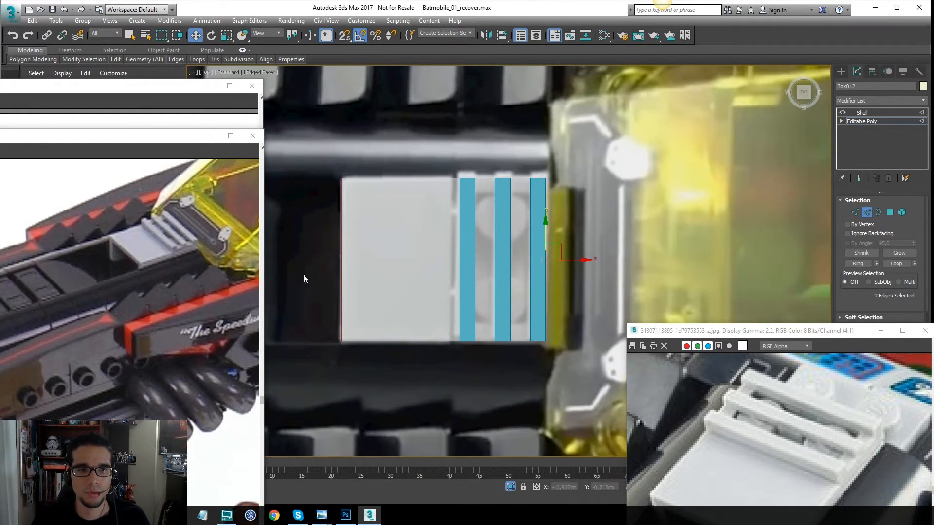
pyautogui.rightClick(443, 232)
pyautogui.click(371, 263)
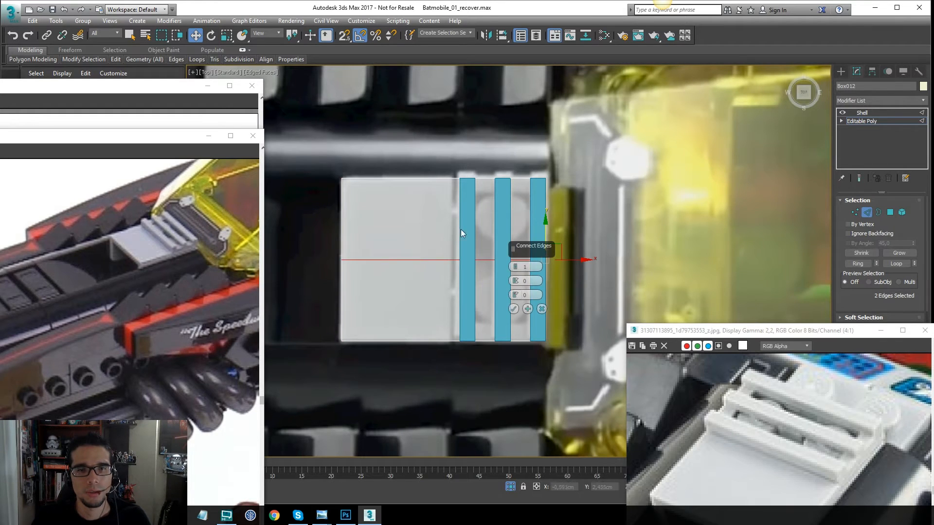
pyautogui.moveTo(514, 267); pyautogui.dragTo(526, 127)
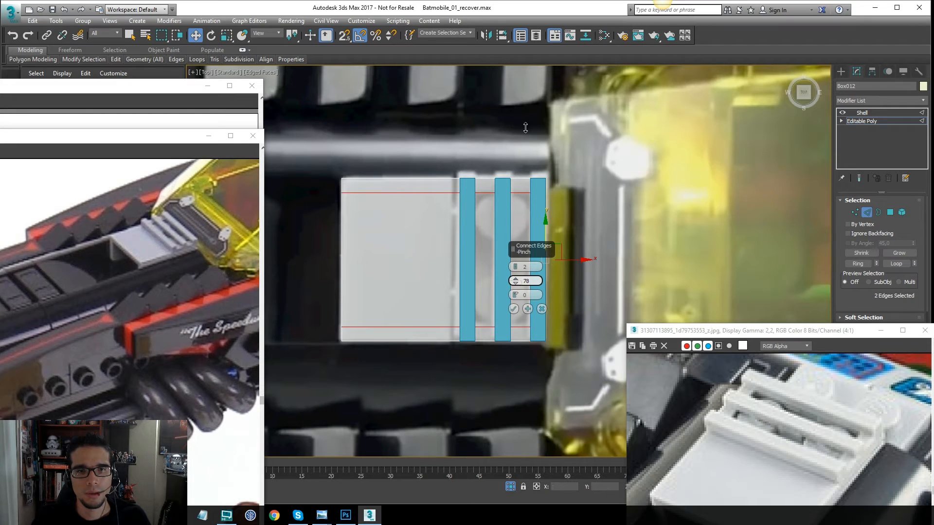
pyautogui.click(514, 309)
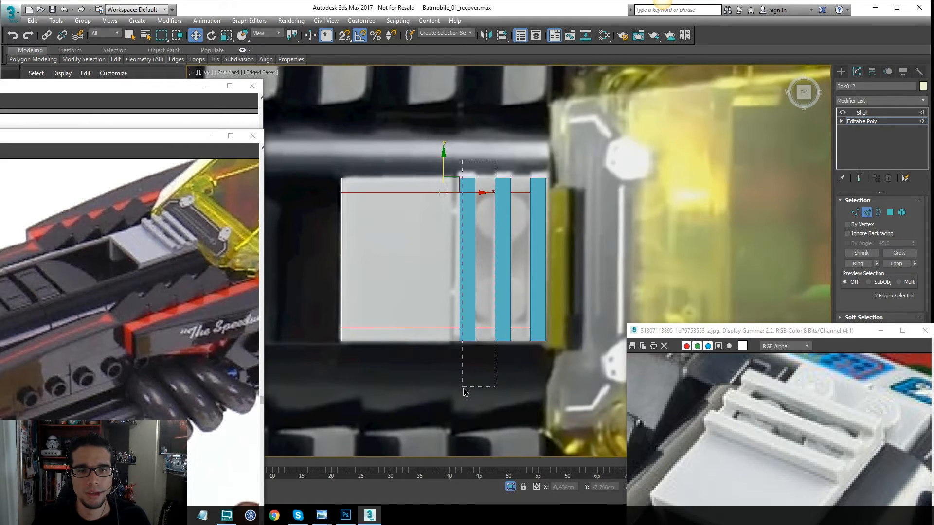
# - Connect the part's lengthwise edges with 1 crosswise segment, pinch 0, slid rearward to the rear side of the frontmost bar
pyautogui.moveTo(463, 389); pyautogui.dragTo(463, 388)
pyautogui.rightClick(488, 281)
pyautogui.click(405, 315)
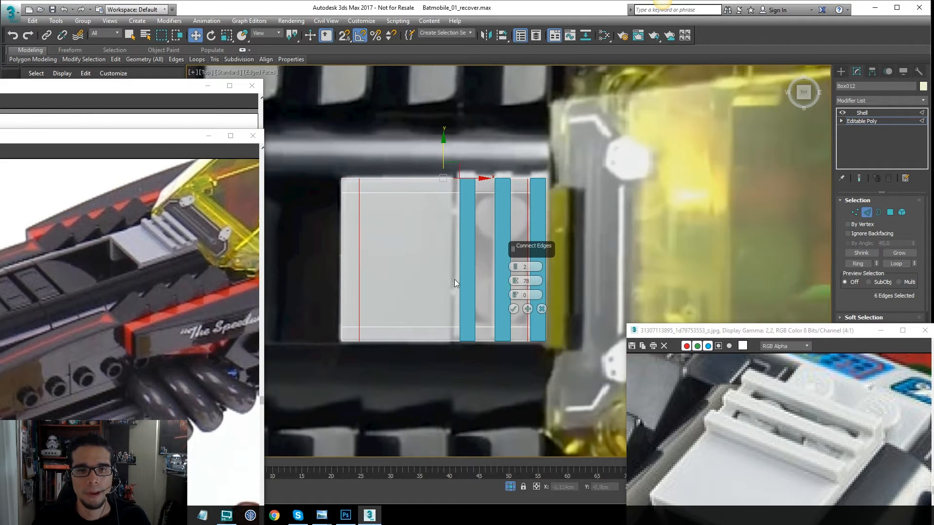
pyautogui.rightClick(515, 280)
pyautogui.rightClick(515, 268)
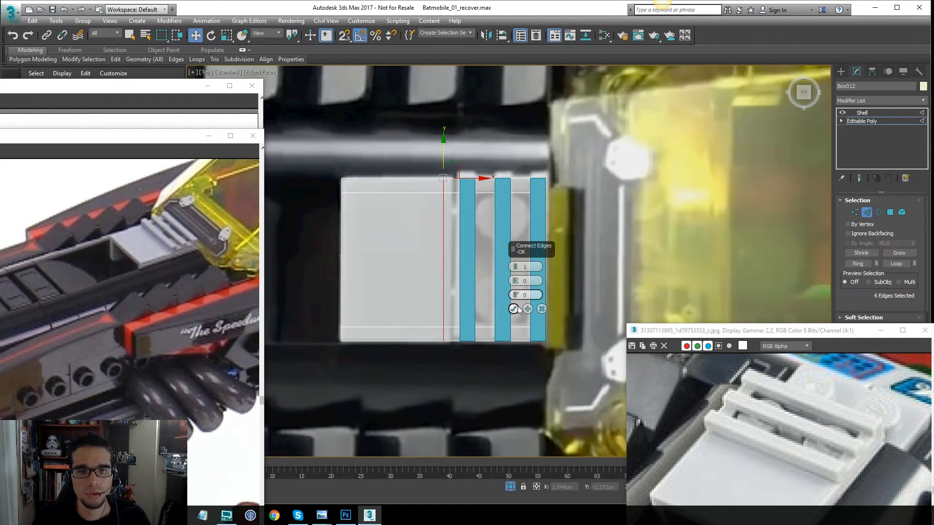
pyautogui.moveTo(516, 281); pyautogui.dragTo(507, 333)
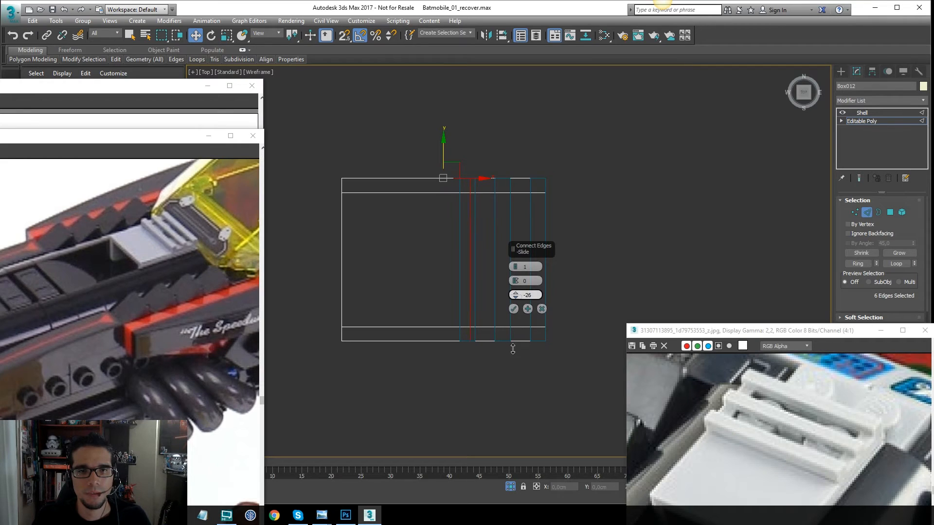
pyautogui.click(514, 309)
# - Delete the top polygon enclosed by the new edges beneath the bars and return to the Shell modifier
pyautogui.press('4')
pyautogui.click(519, 246)
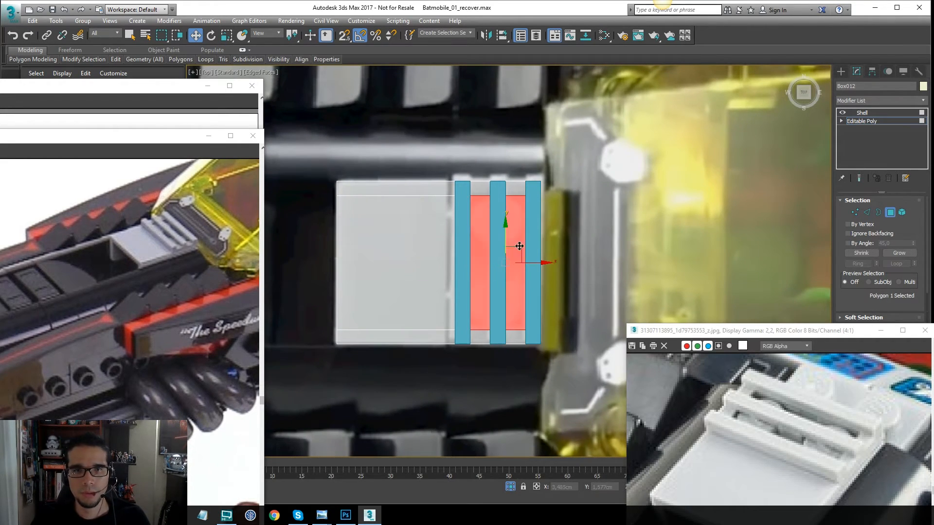
pyautogui.keyDown('alt'); pyautogui.moveTo(519, 246); pyautogui.dragTo(515, 209, button='middle'); pyautogui.keyUp('alt')
pyautogui.press('Delete')
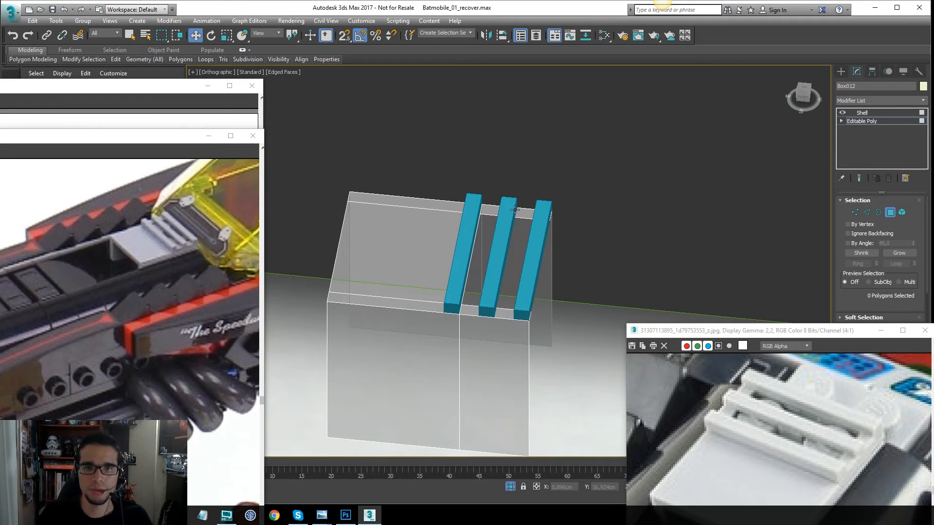
pyautogui.click(877, 115)
# - Compare the slatted part within the whole model against the reference photo, placing the photo beside it at a similar angle
pyautogui.keyDown('alt'); pyautogui.moveTo(487, 292); pyautogui.dragTo(535, 301, button='middle'); pyautogui.keyUp('alt')
pyautogui.moveTo(530, 182)
pyautogui.keyDown('alt'); pyautogui.mouseDown(button='middle')
pyautogui.moveTo(489, 172)
pyautogui.moveTo(539, 190)
pyautogui.moveTo(574, 307)
pyautogui.moveTo(516, 268)
pyautogui.moveTo(551, 229)
pyautogui.moveTo(511, 321)
pyautogui.moveTo(584, 231)
pyautogui.mouseUp(button='middle'); pyautogui.keyUp('alt')
pyautogui.press('F4')
pyautogui.press('F4')
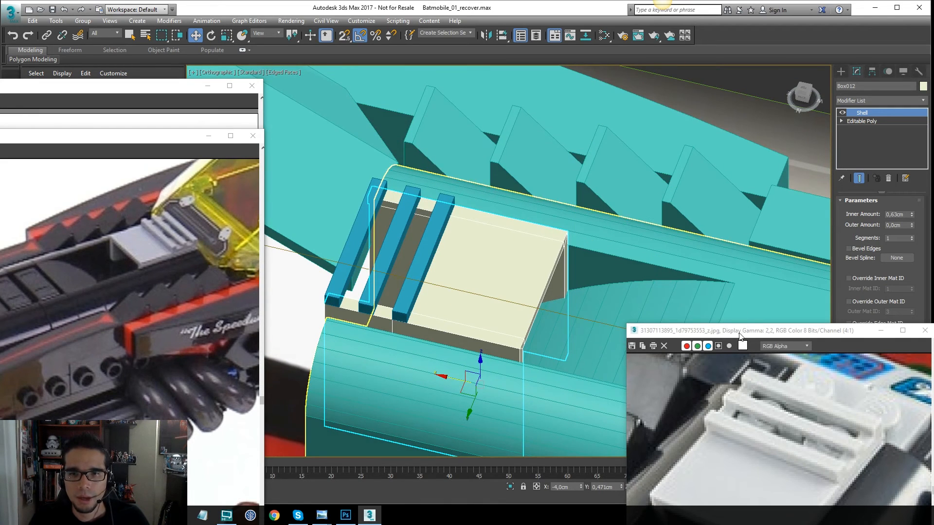
pyautogui.moveTo(739, 336); pyautogui.dragTo(571, 135)
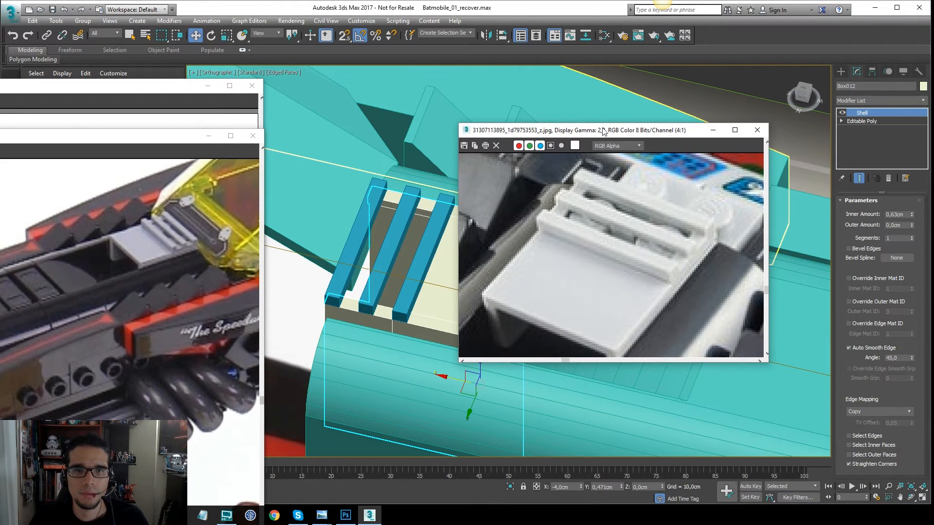
pyautogui.moveTo(639, 130); pyautogui.dragTo(742, 203)
pyautogui.moveTo(711, 295); pyautogui.dragTo(723, 280, button='middle')
pyautogui.scroll(-1, 729, 269)
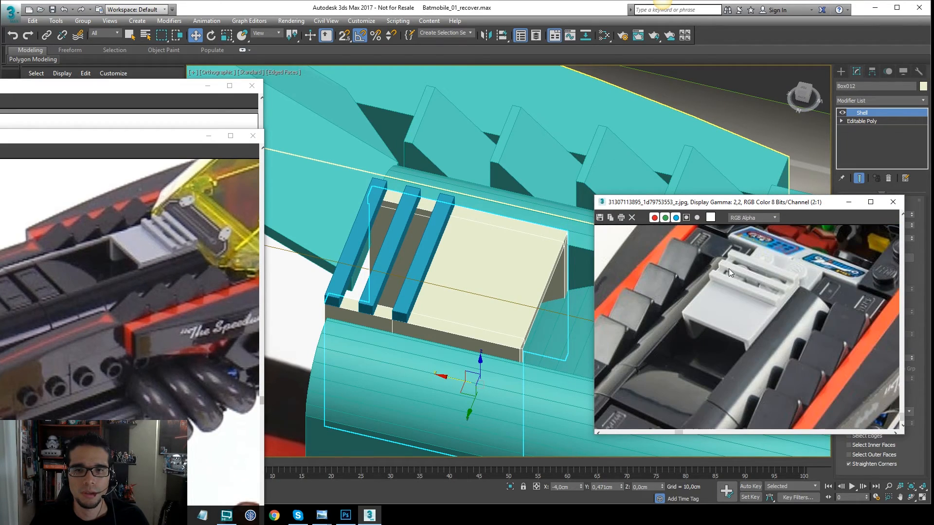
pyautogui.keyDown('alt'); pyautogui.moveTo(428, 268); pyautogui.dragTo(325, 347, button='middle'); pyautogui.keyUp('alt')
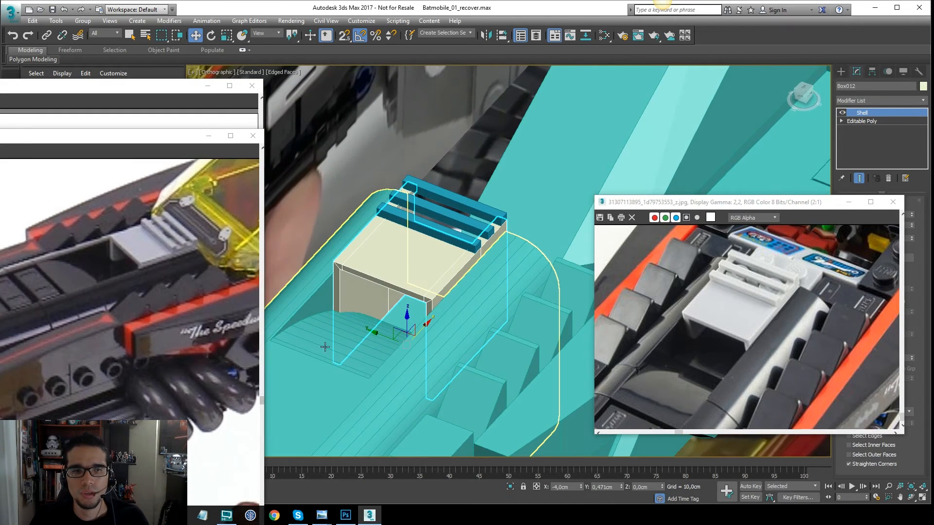
# - Select the hood body with the curved recess in the front wireframe view and convert it to Editable Poly
pyautogui.click(390, 323)
pyautogui.press('f')
pyautogui.press('F3')
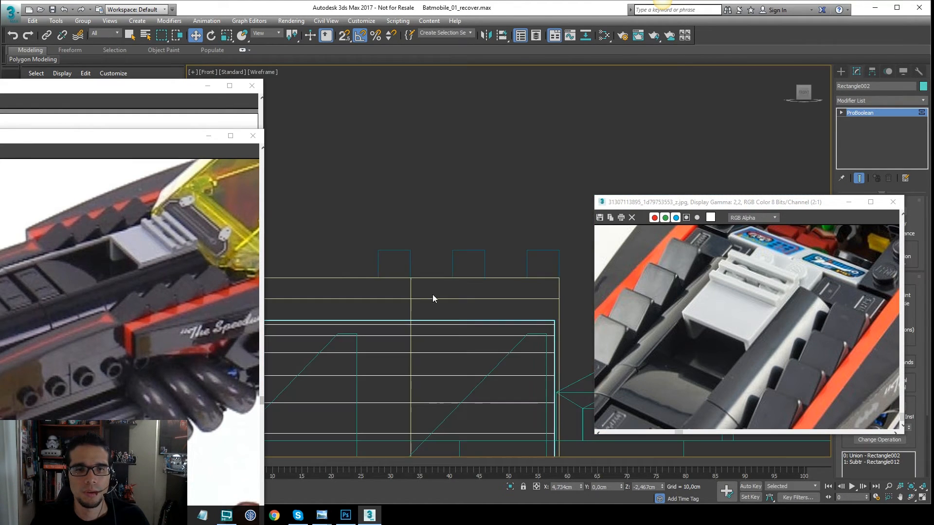
pyautogui.scroll(-6, 428, 243)
pyautogui.moveTo(426, 188); pyautogui.dragTo(493, 173, button='middle')
pyautogui.click(493, 173)
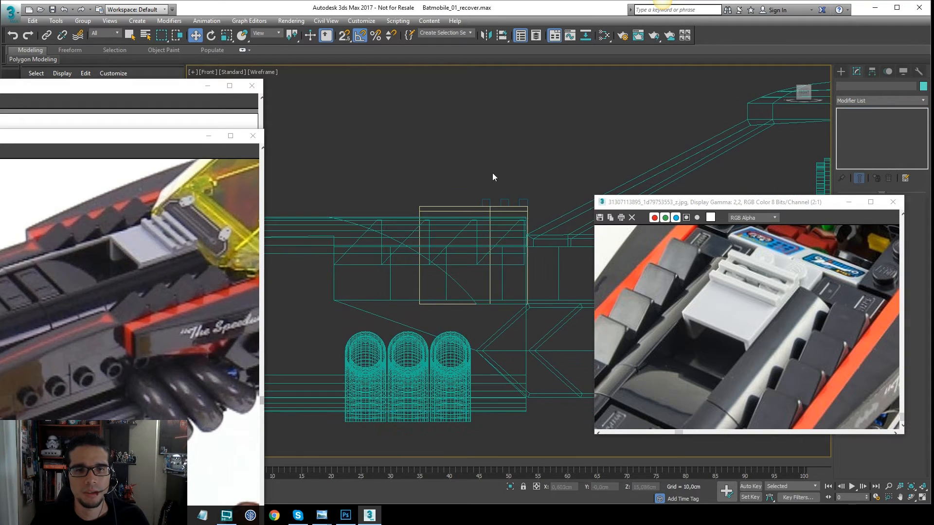
pyautogui.click(456, 291)
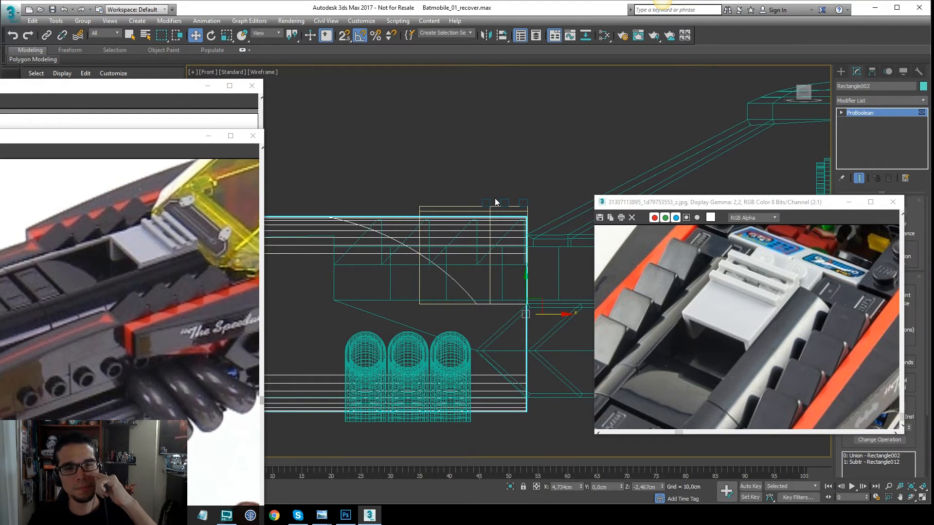
pyautogui.rightClick(460, 221)
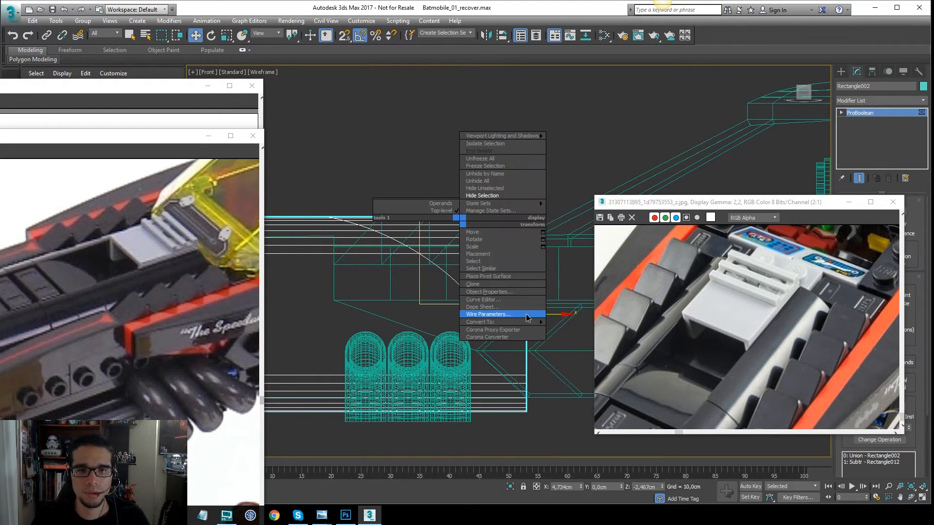
pyautogui.moveTo(530, 322)
pyautogui.click(567, 330)
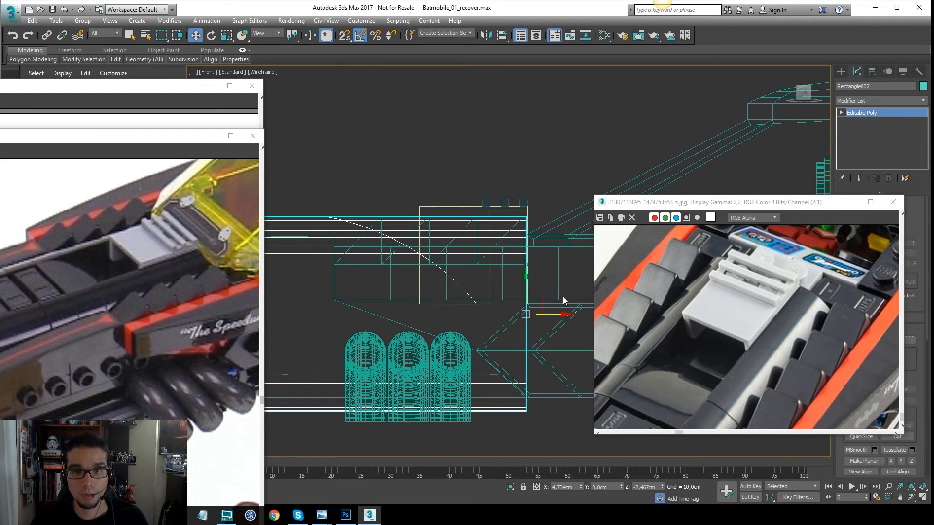
# - Select the vertices of the hood's curved recess, excluding those on the body's outer rear end
pyautogui.press('1')
pyautogui.moveTo(570, 292); pyautogui.dragTo(433, 318)
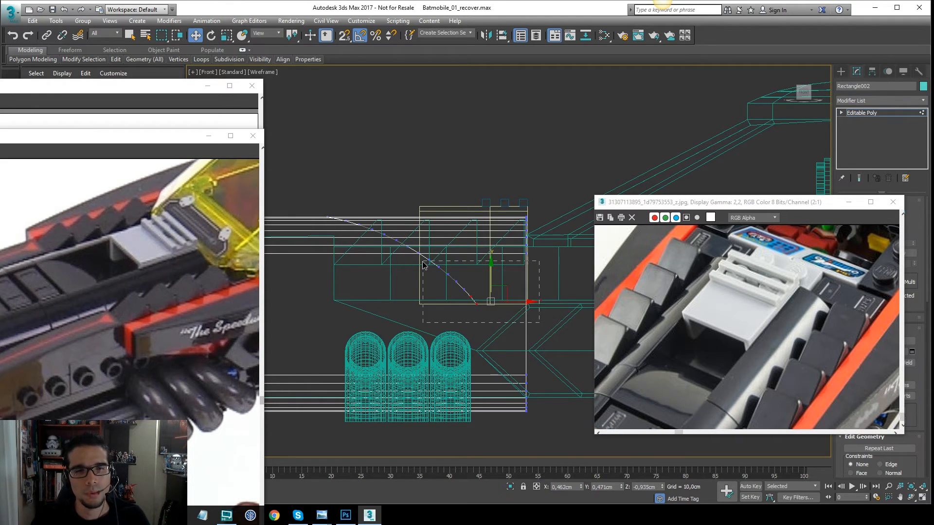
pyautogui.moveTo(323, 199); pyautogui.dragTo(321, 199)
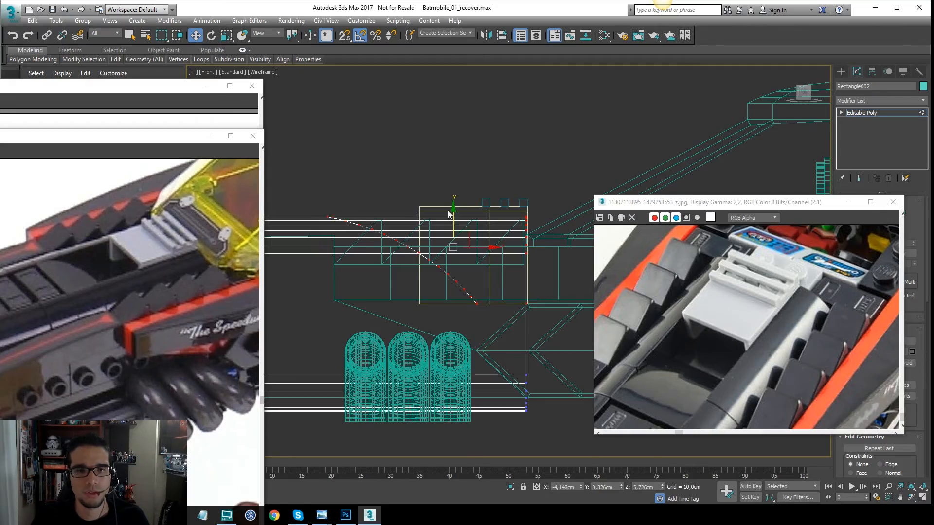
pyautogui.keyDown('alt'); pyautogui.moveTo(509, 210); pyautogui.dragTo(506, 263, button='middle'); pyautogui.keyUp('alt')
pyautogui.keyDown('alt'); pyautogui.moveTo(550, 130); pyautogui.dragTo(540, 185); pyautogui.keyUp('alt')
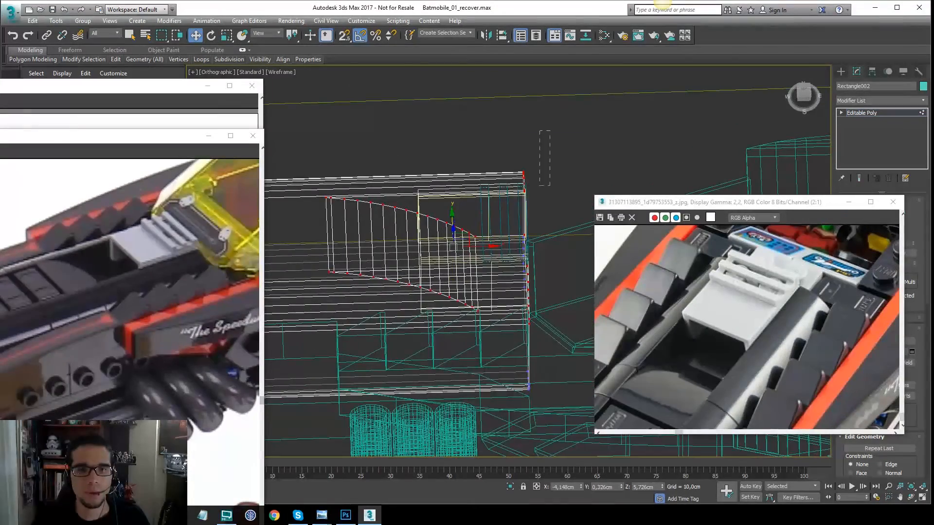
pyautogui.keyDown('alt'); pyautogui.moveTo(508, 359); pyautogui.dragTo(508, 359); pyautogui.keyUp('alt')
pyautogui.keyDown('alt'); pyautogui.moveTo(517, 272); pyautogui.dragTo(505, 225, button='middle'); pyautogui.keyUp('alt')
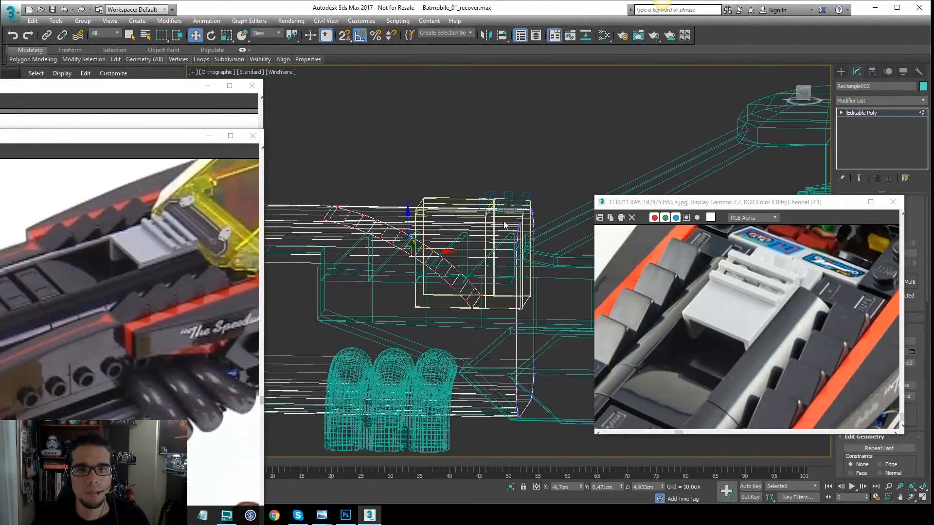
# - Add the recess floor's missing rear vertices to the selection and isolate the hood body
pyautogui.press('F3')
pyautogui.moveTo(439, 220); pyautogui.dragTo(535, 295, button='middle')
pyautogui.press('F3')
pyautogui.press('F3')
pyautogui.press('F3')
pyautogui.hotkey('ctrl', 'z')
pyautogui.keyDown('alt'); pyautogui.moveTo(301, 258); pyautogui.dragTo(360, 250, button='middle'); pyautogui.keyUp('alt')
pyautogui.moveTo(360, 250); pyautogui.dragTo(405, 257, button='middle')
pyautogui.moveTo(443, 255)
pyautogui.mouseDown()
pyautogui.moveTo(443, 244)
pyautogui.moveTo(442, 257)
pyautogui.mouseUp()
pyautogui.hotkey('alt', 'q')
pyautogui.press('F3')
pyautogui.keyDown('alt'); pyautogui.moveTo(415, 245); pyautogui.dragTo(469, 238, button='middle'); pyautogui.keyUp('alt')
# - Apply an FFD 2x2x2 modifier to the selected recess vertices of the isolated hood body, working in the front wireframe view
pyautogui.press('f')
pyautogui.press('F3')
pyautogui.scroll(-7, 461, 205)
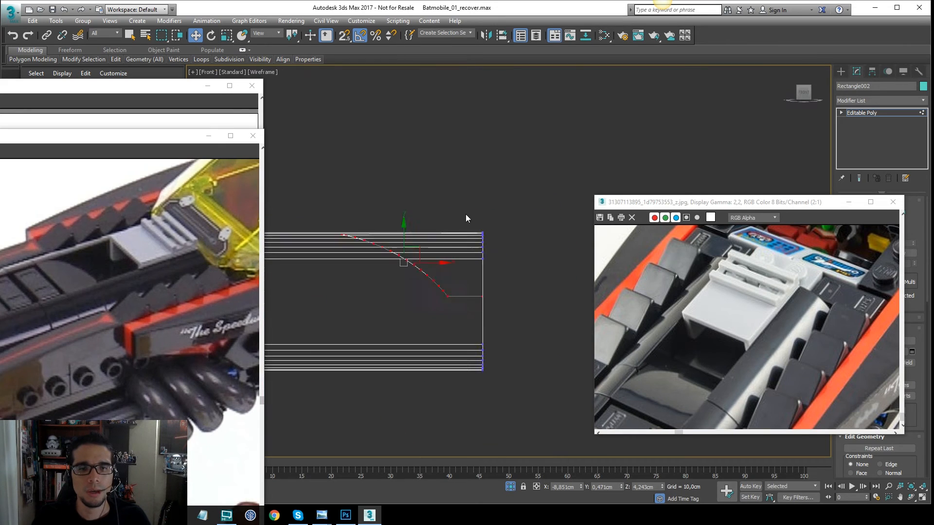
pyautogui.scroll(4, 427, 217)
pyautogui.moveTo(518, 205); pyautogui.dragTo(479, 214, button='middle')
pyautogui.scroll(-1, 497, 200)
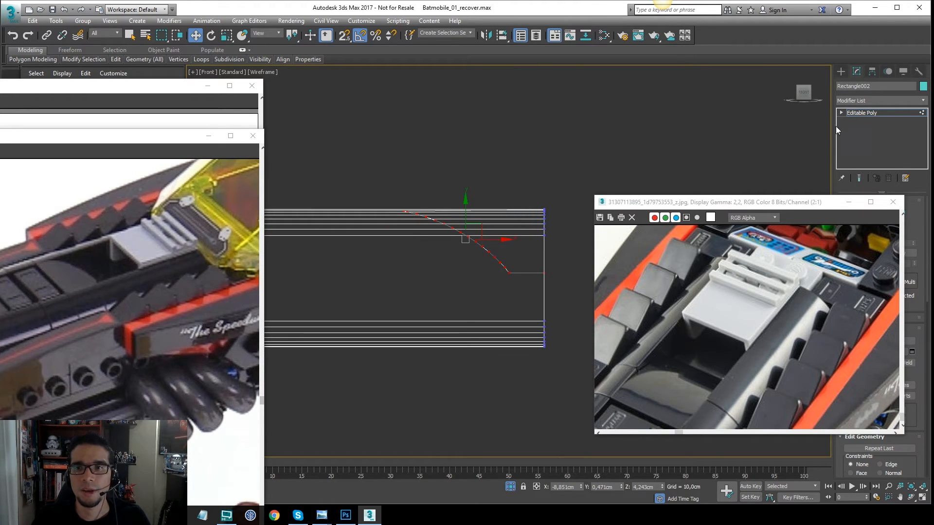
pyautogui.click(866, 100)
pyautogui.press('f')
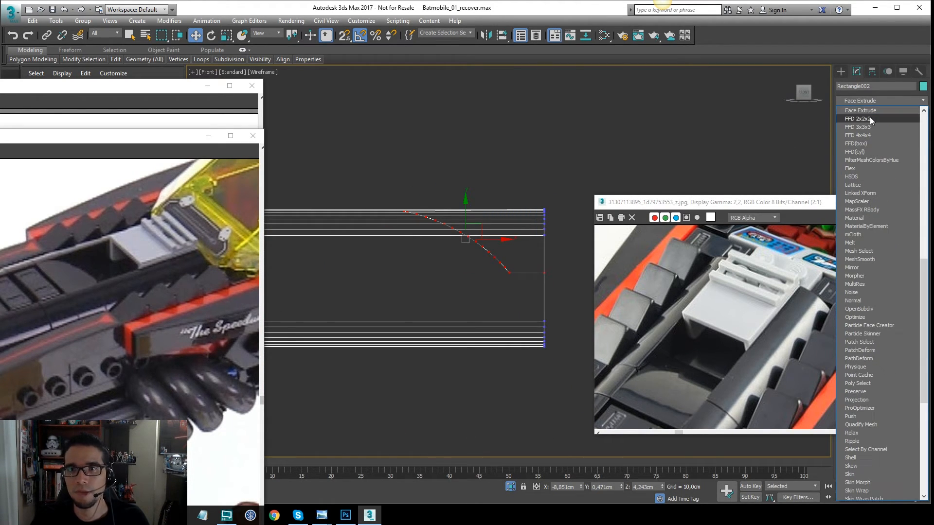
pyautogui.click(869, 119)
# - Raise the lattice's lower control points to about Z 3.5 cm to flatten the recess curve, and exit isolation
pyautogui.moveTo(371, 264); pyautogui.dragTo(371, 265)
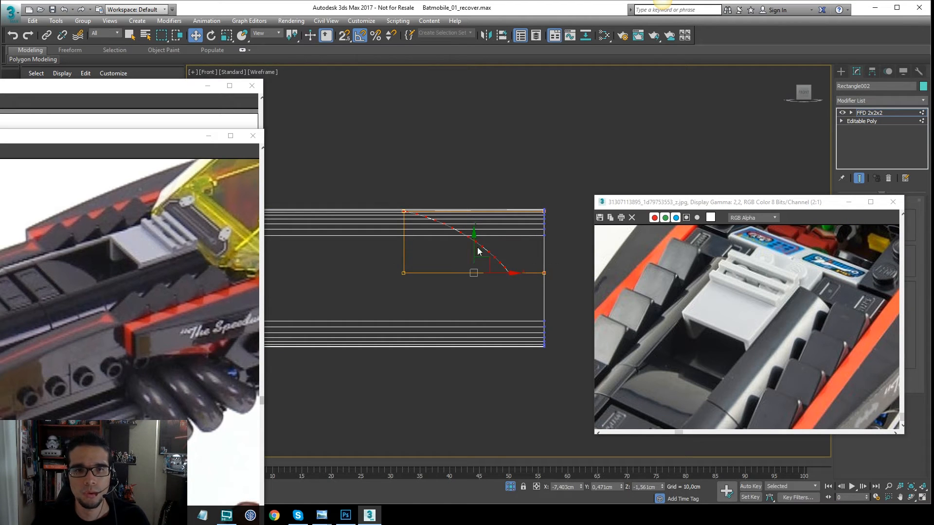
pyautogui.moveTo(477, 250); pyautogui.dragTo(479, 230)
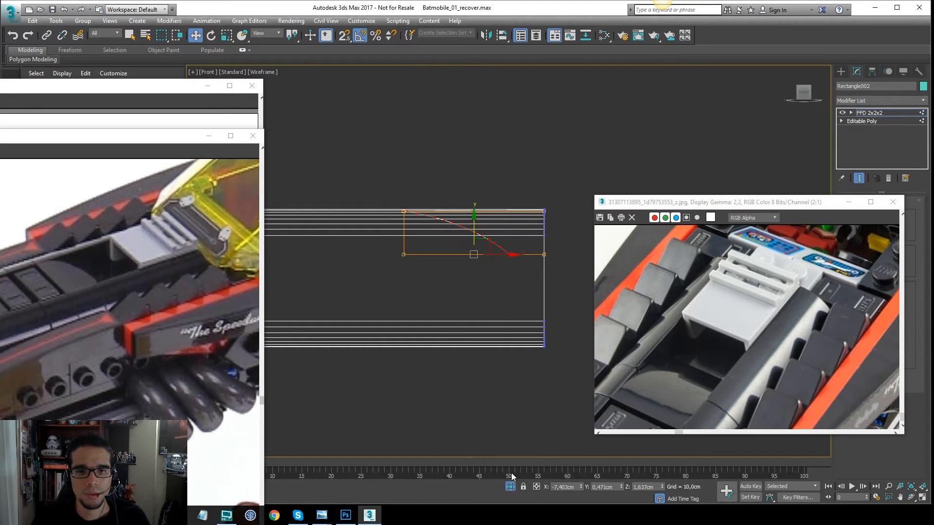
pyautogui.click(510, 487)
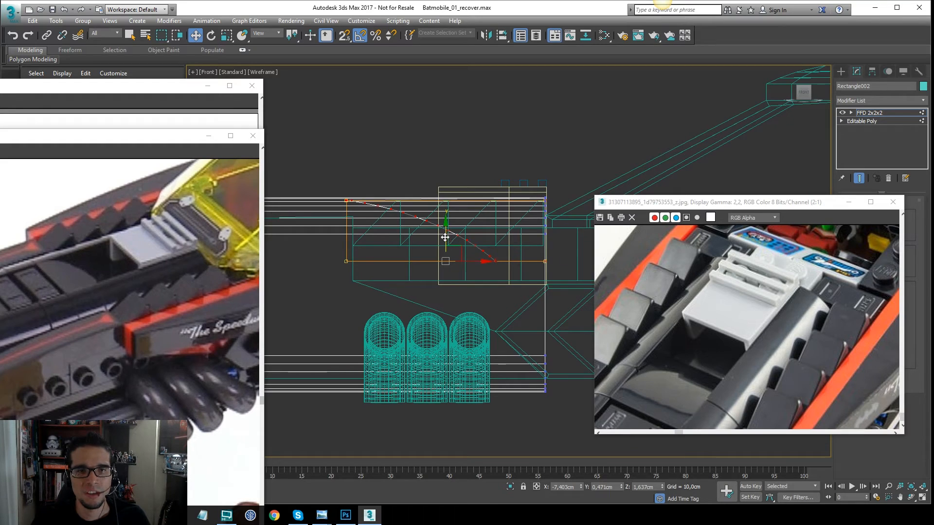
pyautogui.moveTo(445, 238); pyautogui.dragTo(452, 222)
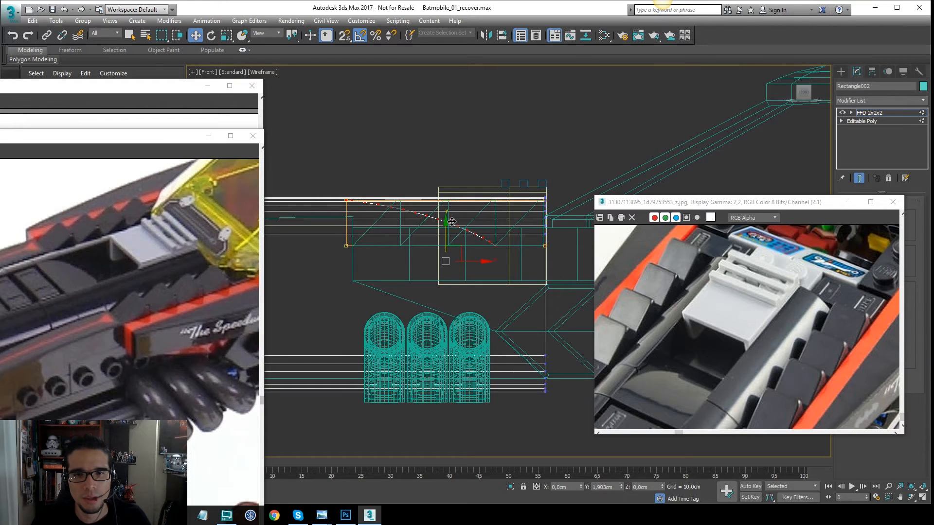
# - Compare the recess with the reference photo in shaded view and lower the lattice's lower control points to about Z 1.9 cm
pyautogui.press('F3')
pyautogui.keyDown('alt'); pyautogui.moveTo(529, 225); pyautogui.dragTo(576, 261, button='middle'); pyautogui.keyUp('alt')
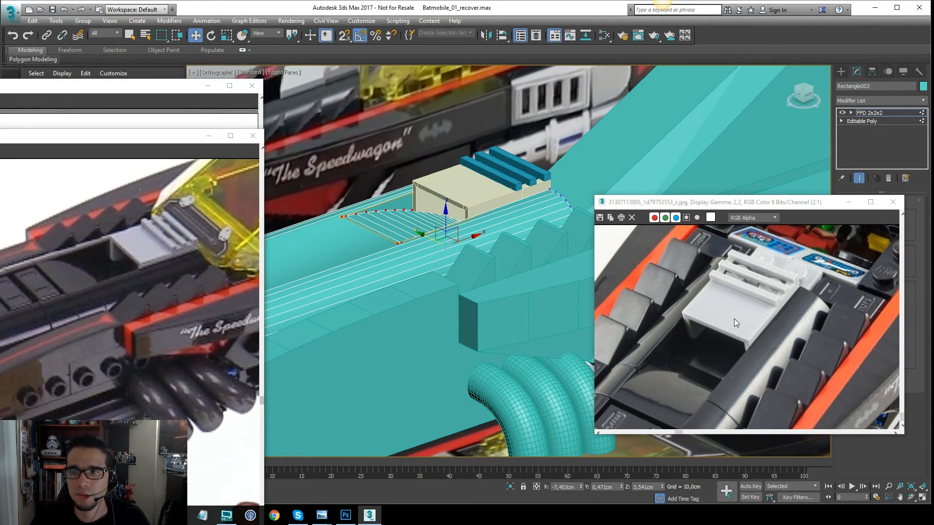
pyautogui.moveTo(719, 329); pyautogui.dragTo(685, 356)
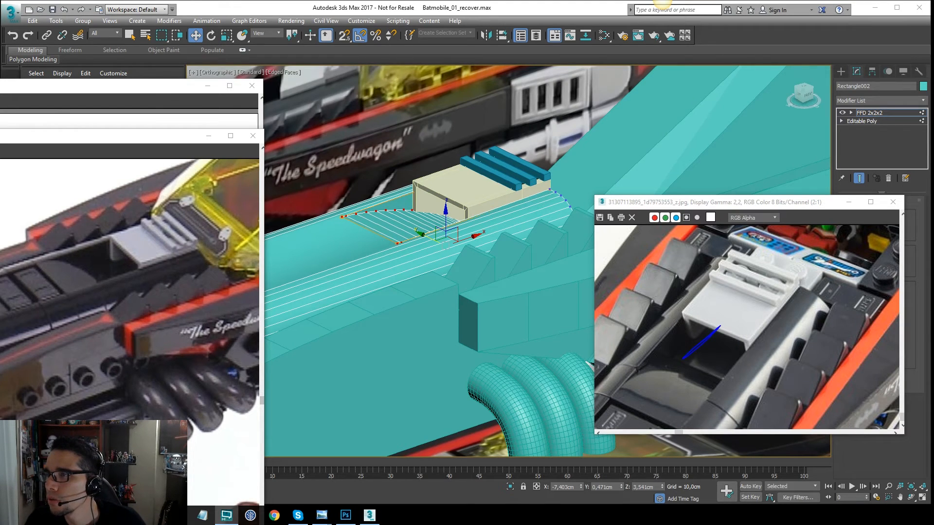
pyautogui.moveTo(470, 170)
pyautogui.keyDown('alt'); pyautogui.mouseDown(button='middle')
pyautogui.moveTo(522, 215)
pyautogui.moveTo(478, 237)
pyautogui.mouseUp(button='middle'); pyautogui.keyUp('alt')
pyautogui.scroll(3, 477, 217)
pyautogui.moveTo(471, 266); pyautogui.dragTo(472, 280)
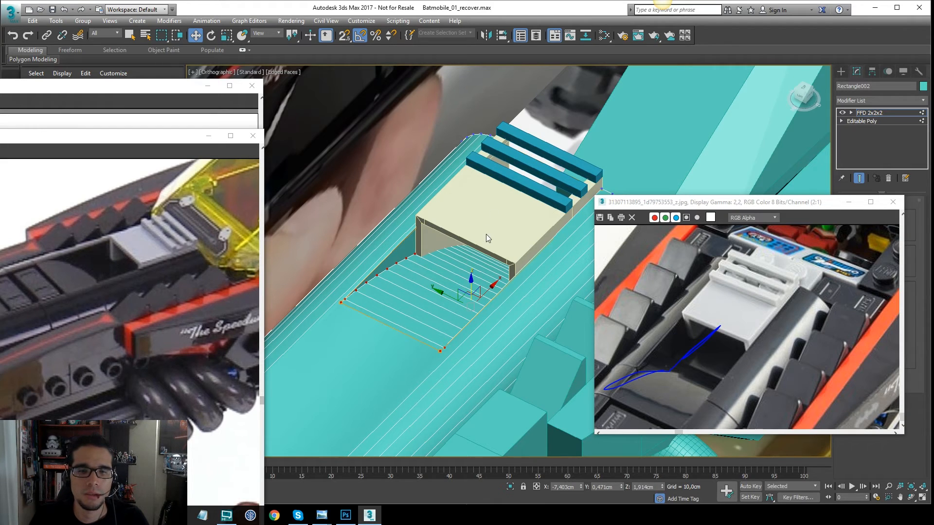
# - Convert the hood body with its reshaped recess to Editable Poly from the front view
pyautogui.press('f')
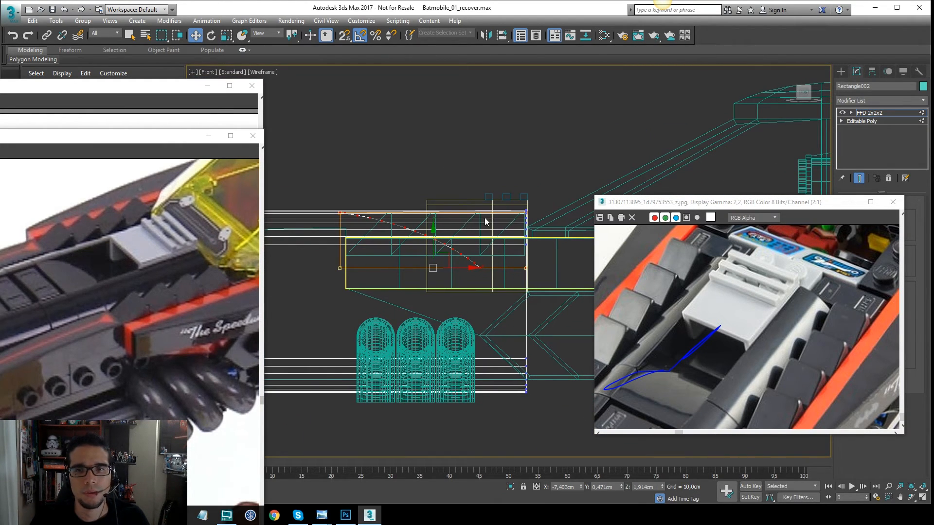
pyautogui.rightClick(485, 222)
pyautogui.moveTo(515, 327)
pyautogui.click(583, 334)
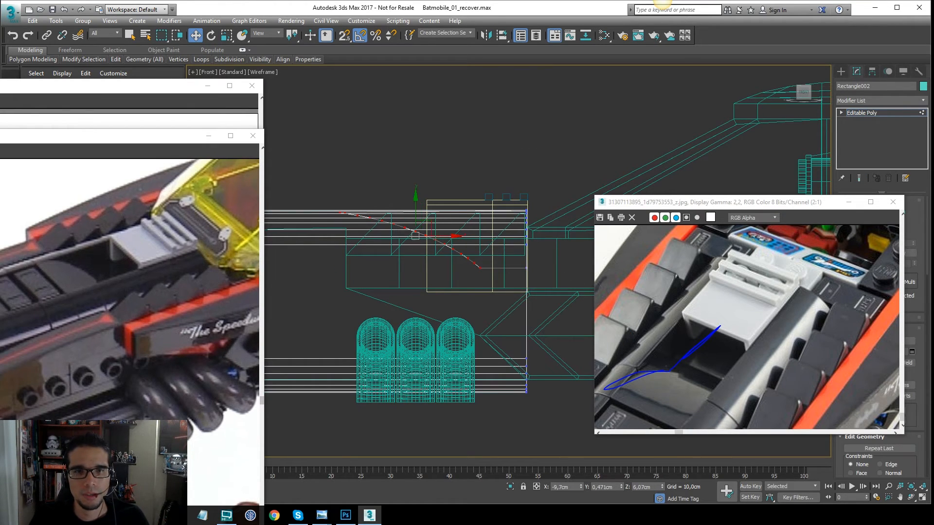
pyautogui.click(887, 101)
pyautogui.press('f')
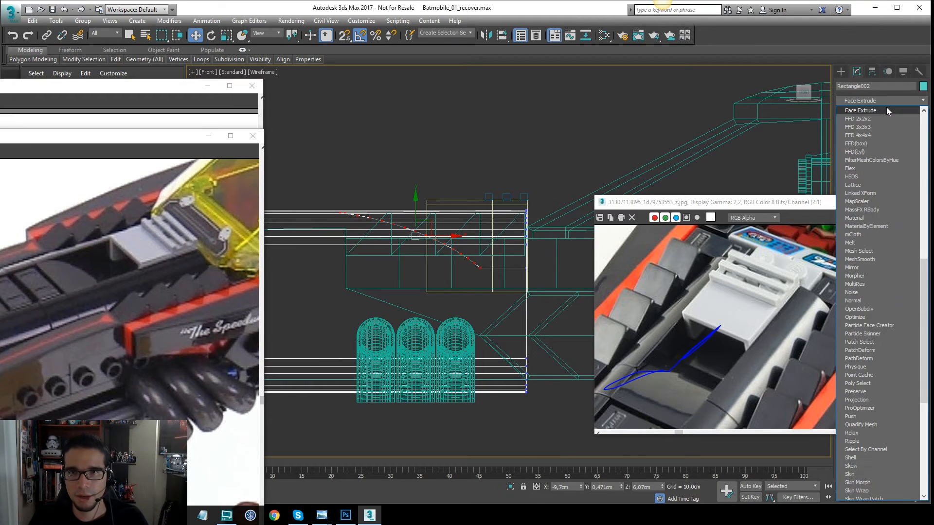
pyautogui.click(877, 135)
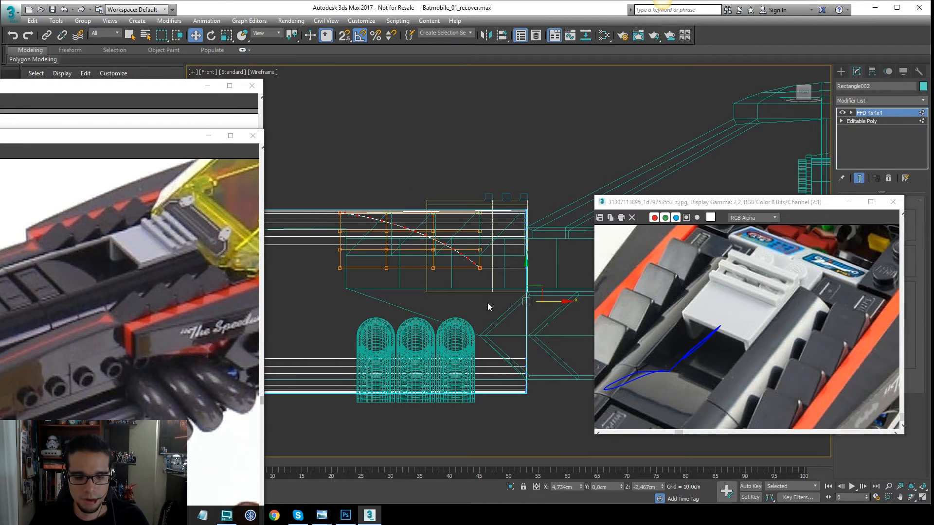
# - Apply an FFD 2x2x2 modifier to the recess curve's vertices and select the lattice's rear control points
pyautogui.click(893, 100)
pyautogui.press('f')
pyautogui.click(890, 113)
pyautogui.press('1')
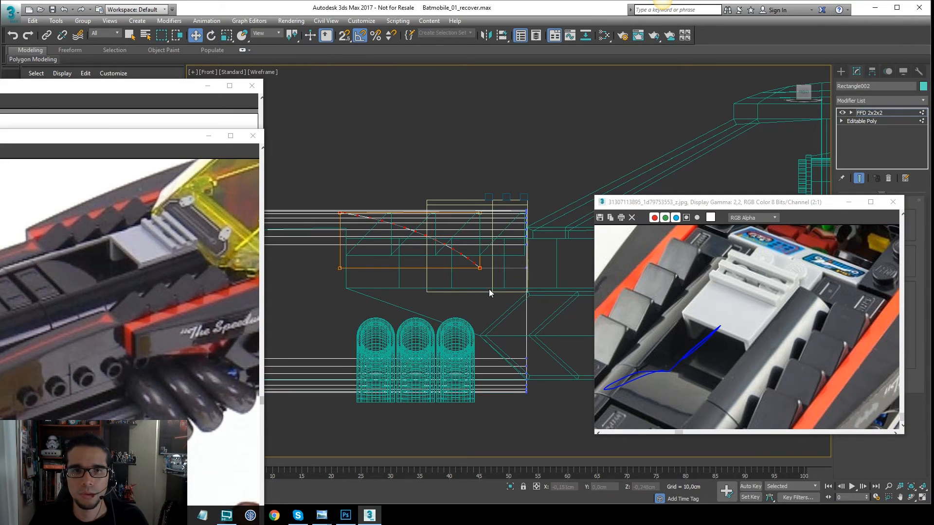
pyautogui.moveTo(465, 167); pyautogui.dragTo(464, 166)
pyautogui.moveTo(512, 240)
pyautogui.mouseDown()
pyautogui.moveTo(494, 238)
pyautogui.moveTo(527, 240)
pyautogui.mouseUp()
# - Move the lattice's rear control points toward the hood's front to about X -4.9 cm, shortening the recess curve
pyautogui.keyDown('alt'); pyautogui.moveTo(527, 240); pyautogui.dragTo(567, 265, button='middle'); pyautogui.keyUp('alt')
pyautogui.press('F3')
pyautogui.scroll(3, 456, 224)
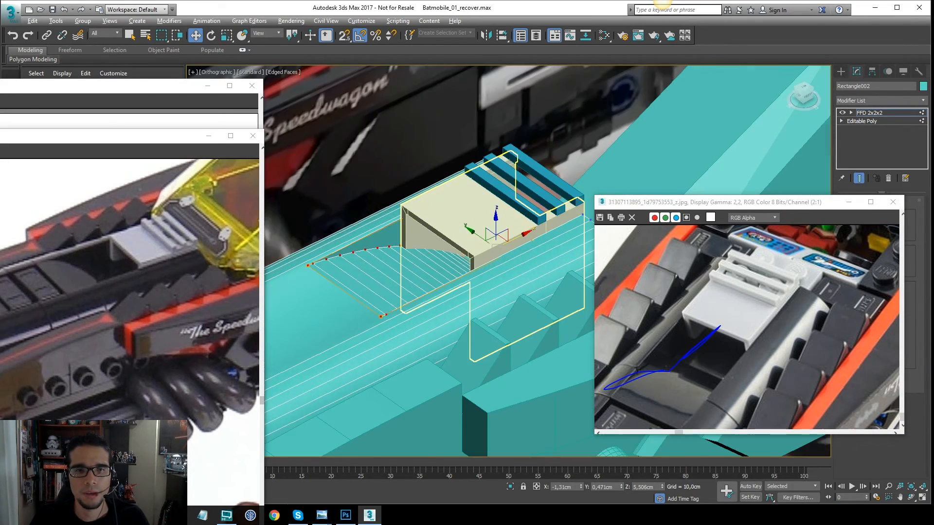
pyautogui.keyDown('alt'); pyautogui.moveTo(456, 224); pyautogui.dragTo(463, 243, button='middle'); pyautogui.keyUp('alt')
pyautogui.moveTo(534, 236)
pyautogui.keyDown('alt'); pyautogui.mouseDown(button='middle')
pyautogui.moveTo(527, 246)
pyautogui.moveTo(539, 258)
pyautogui.moveTo(542, 249)
pyautogui.mouseUp(button='middle'); pyautogui.keyUp('alt')
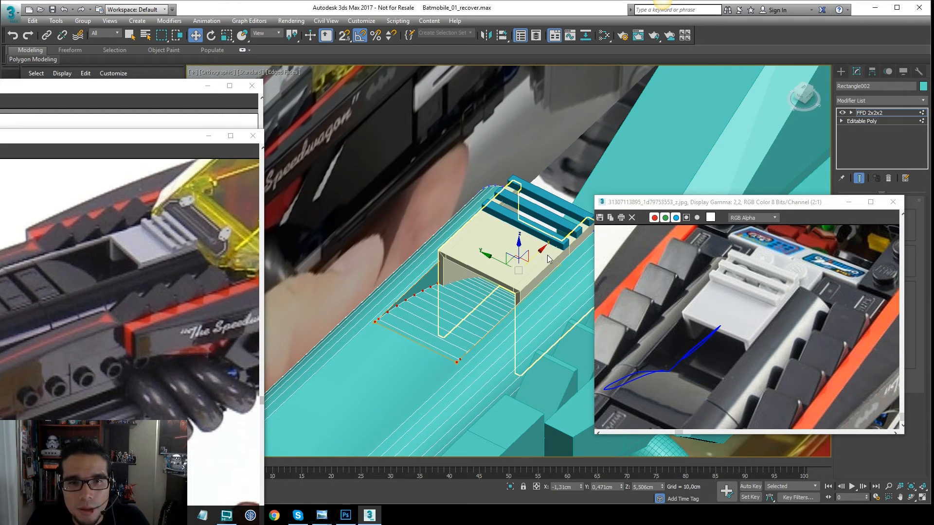
pyautogui.moveTo(541, 252); pyautogui.dragTo(517, 269)
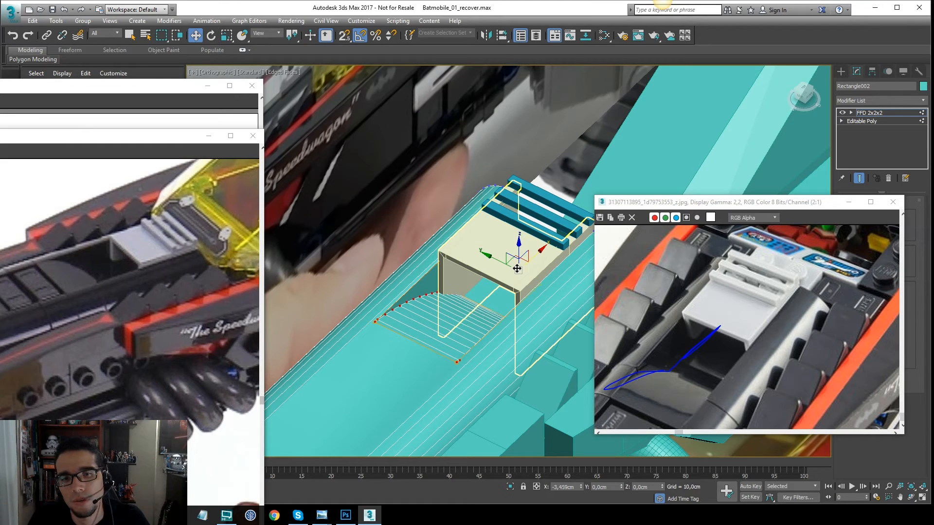
pyautogui.moveTo(517, 269)
pyautogui.mouseDown()
pyautogui.moveTo(501, 280)
pyautogui.moveTo(509, 266)
pyautogui.mouseUp()
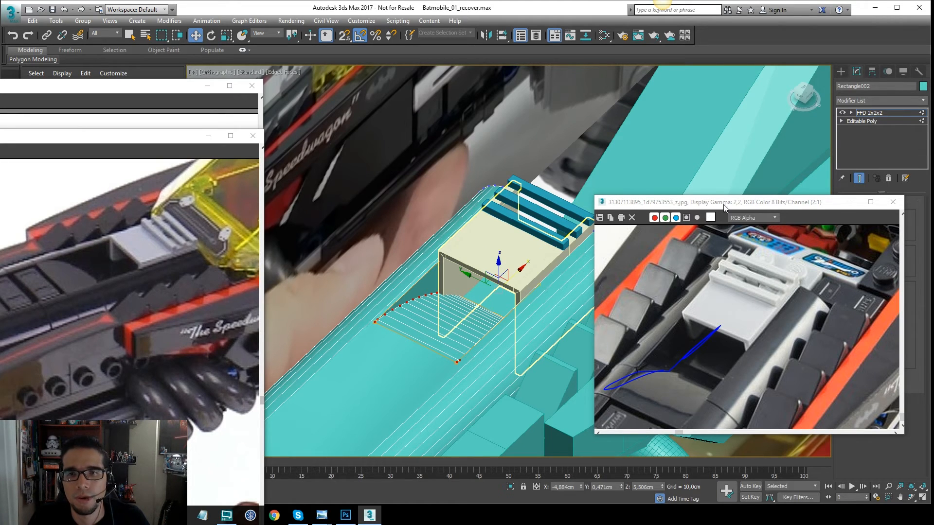
# - Collapse the hood body's FFD 2x2x2 modifier into its Editable Poly
pyautogui.rightClick(894, 112)
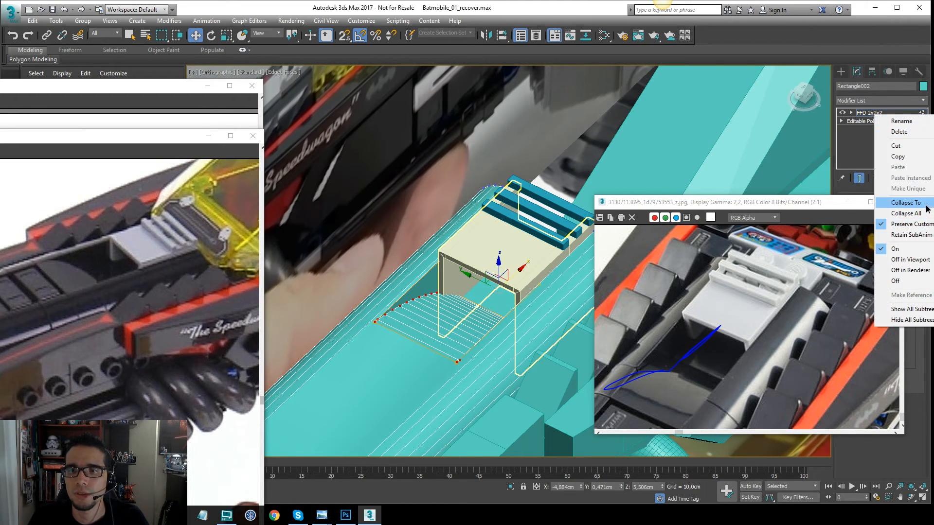
pyautogui.click(895, 205)
pyautogui.click(515, 302)
# - Raise the slatted part's lower vertices to the recess floor and slide its lower front vertices back to the curve's end
pyautogui.click(493, 252)
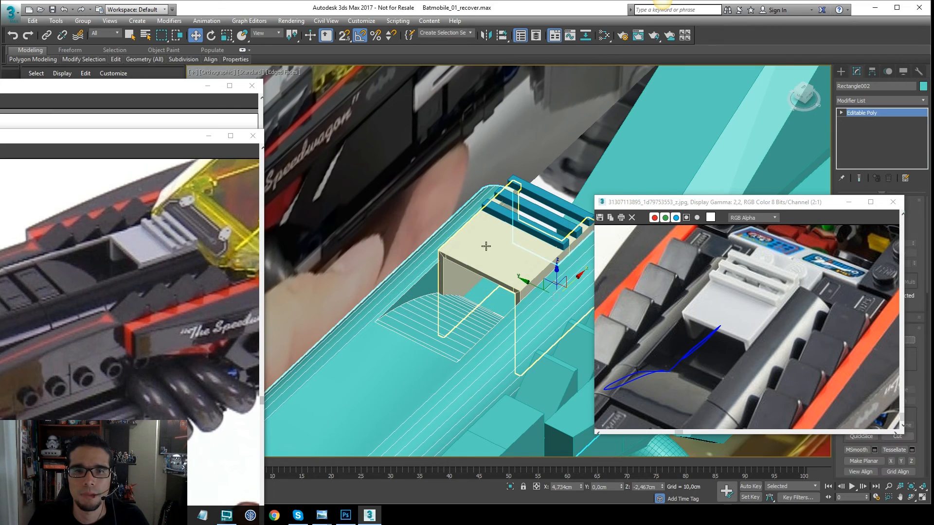
pyautogui.press('F3')
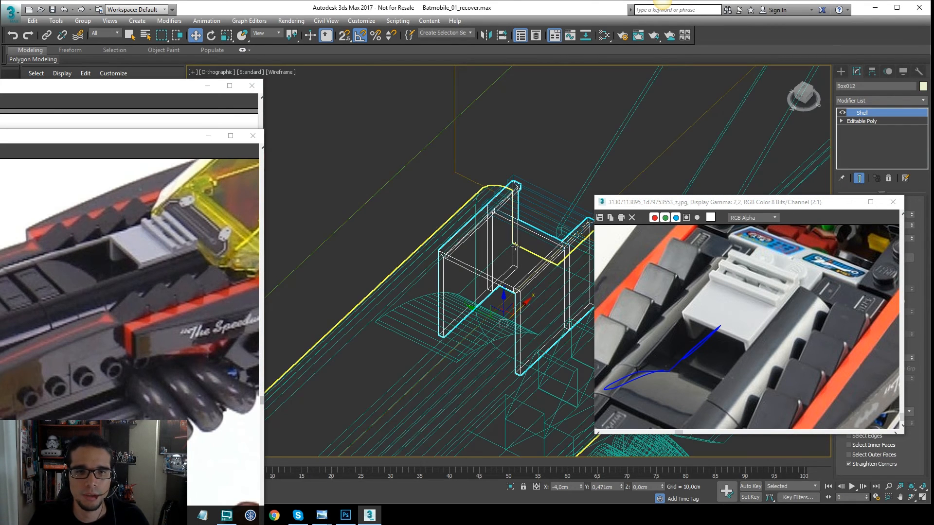
pyautogui.press('f')
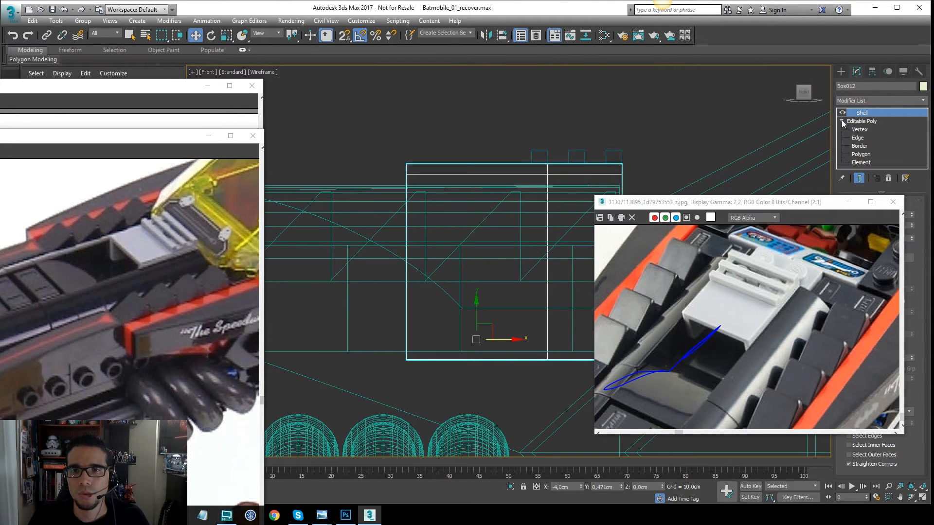
pyautogui.click(859, 130)
pyautogui.scroll(-2, 474, 256)
pyautogui.moveTo(506, 258); pyautogui.dragTo(442, 253, button='middle')
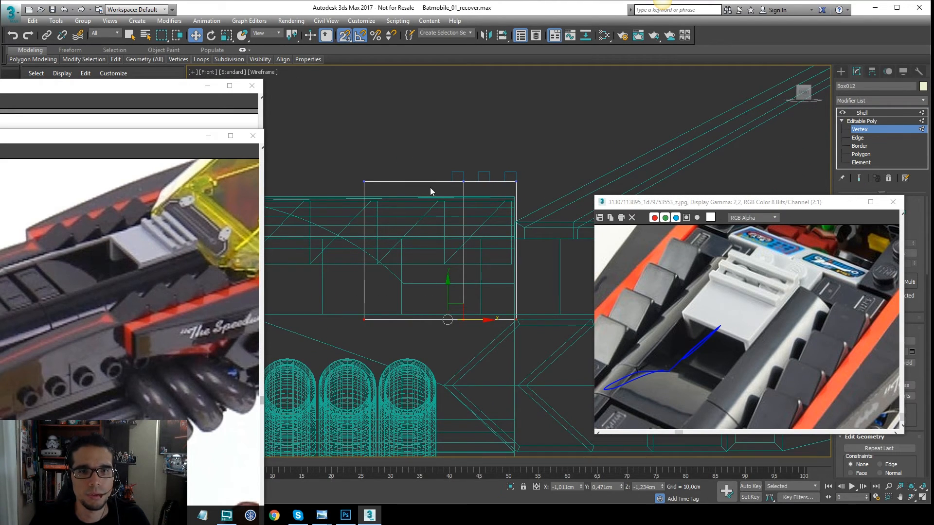
pyautogui.moveTo(448, 294); pyautogui.dragTo(448, 258)
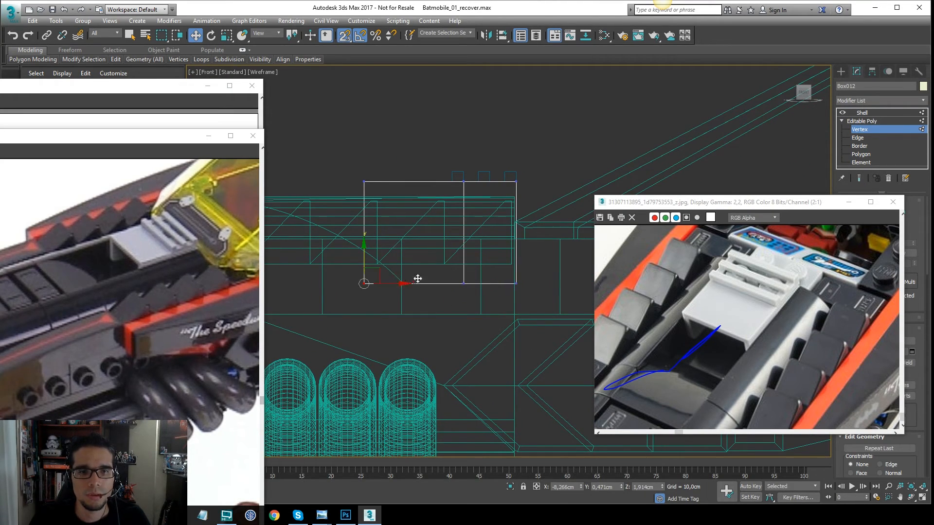
pyautogui.moveTo(398, 283); pyautogui.dragTo(409, 284)
pyautogui.click(883, 113)
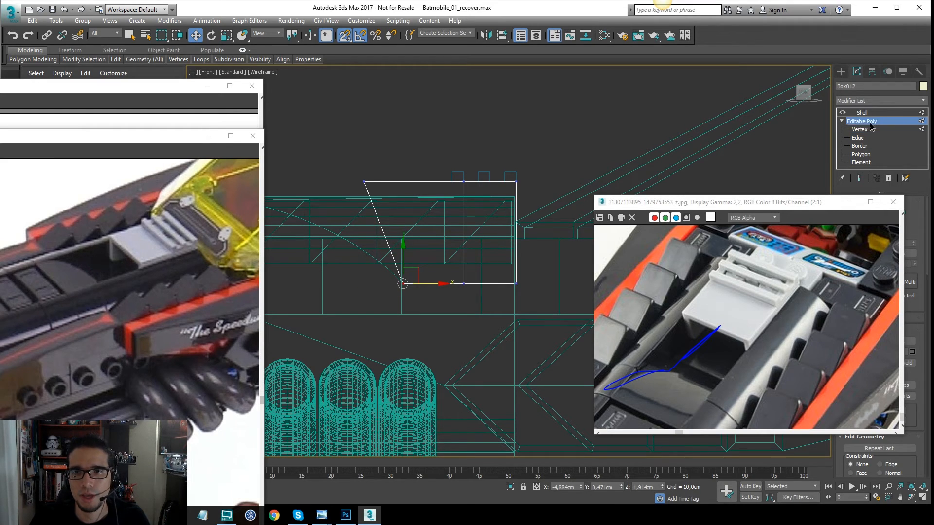
# - Compare the slatted part and hood within the whole model against the reference photo, shifting the photo to show the hood's panels
pyautogui.moveTo(422, 181)
pyautogui.keyDown('alt'); pyautogui.mouseDown(button='middle')
pyautogui.moveTo(468, 209)
pyautogui.moveTo(470, 221)
pyautogui.mouseUp(button='middle'); pyautogui.keyUp('alt')
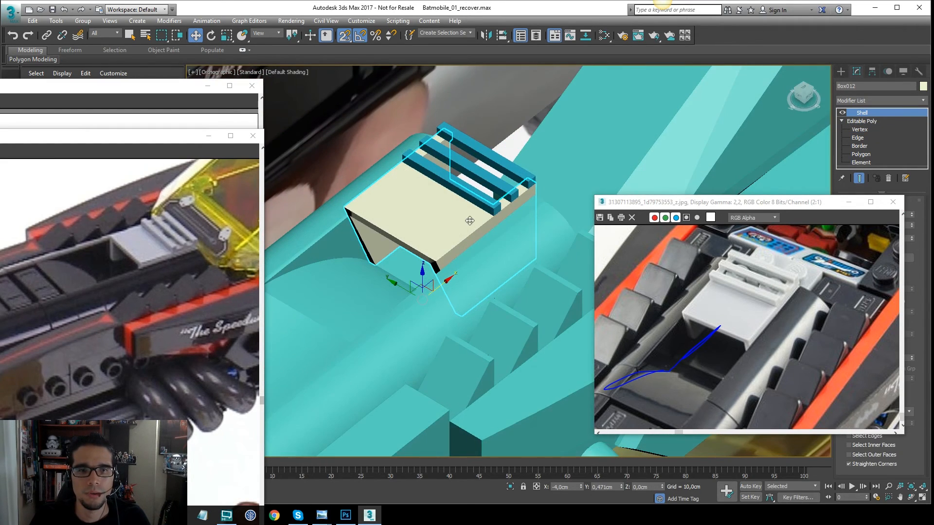
pyautogui.scroll(-8, 432, 206)
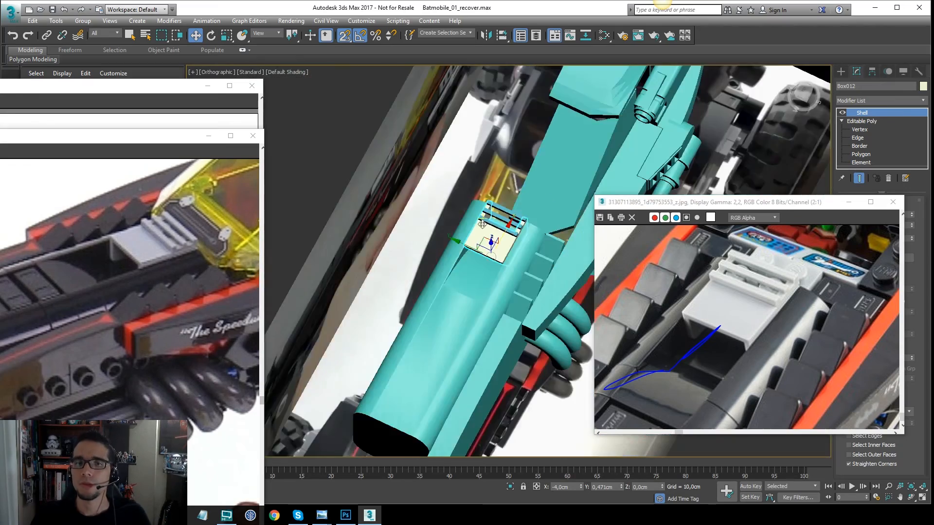
pyautogui.keyDown('alt'); pyautogui.moveTo(473, 199); pyautogui.dragTo(460, 162, button='middle'); pyautogui.keyUp('alt')
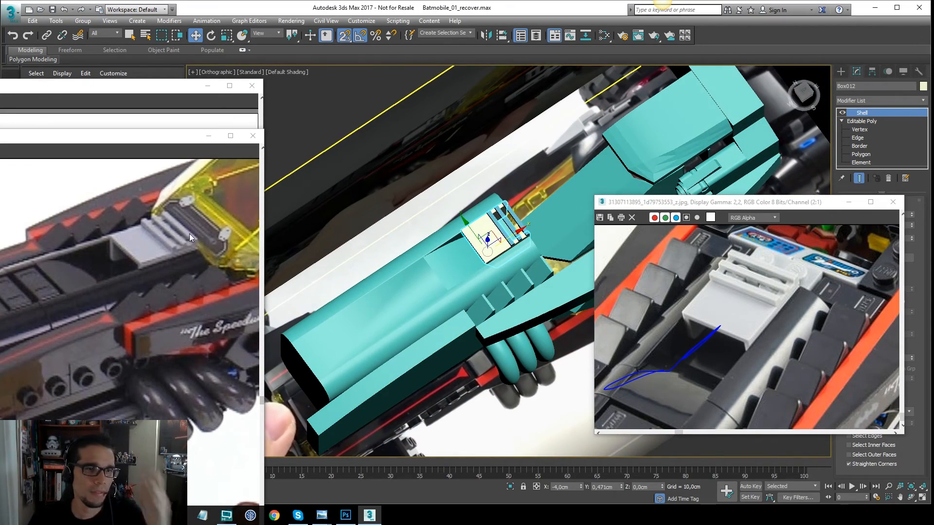
pyautogui.moveTo(73, 218); pyautogui.dragTo(165, 209, button='middle')
pyautogui.moveTo(113, 136); pyautogui.dragTo(203, 111)
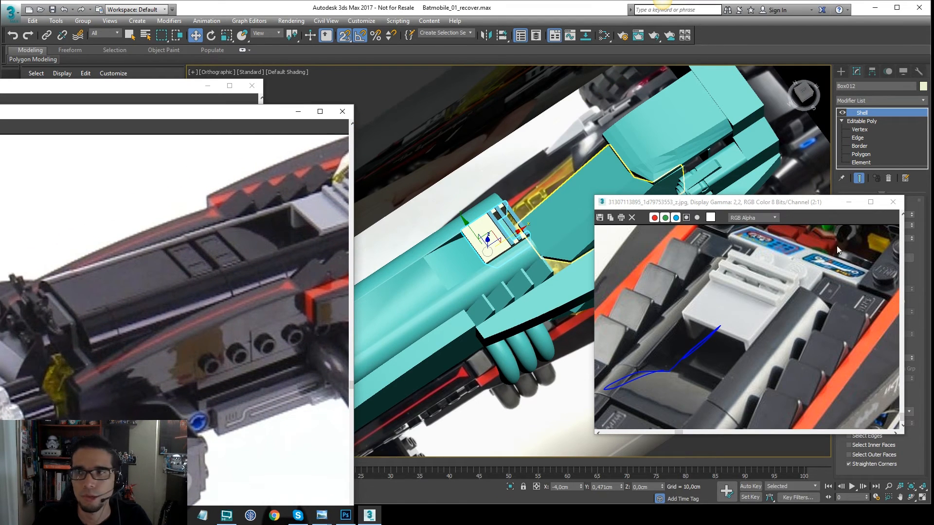
pyautogui.click(663, 1)
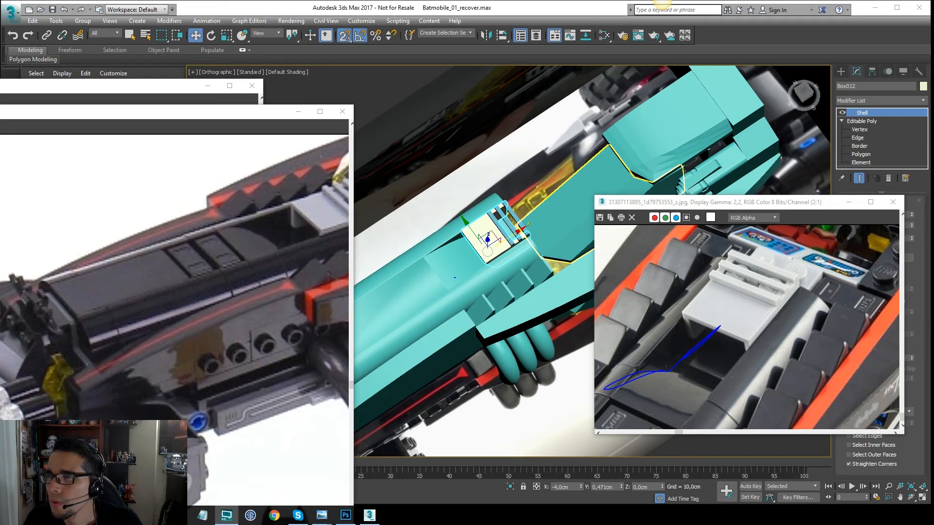
pyautogui.moveTo(260, 215); pyautogui.dragTo(244, 227)
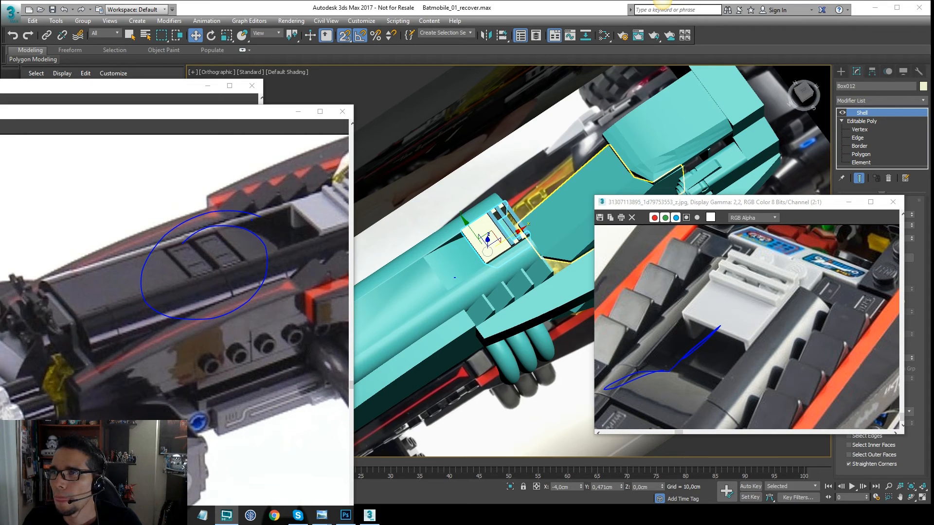
# - Select the hood body and examine its edges around the front of the recess with edged faces displayed
pyautogui.keyDown('alt'); pyautogui.moveTo(451, 173); pyautogui.dragTo(486, 169, button='middle'); pyautogui.keyUp('alt')
pyautogui.scroll(3, 464, 228)
pyautogui.moveTo(462, 228)
pyautogui.mouseDown(button='middle')
pyautogui.moveTo(511, 205)
pyautogui.moveTo(519, 214)
pyautogui.moveTo(511, 207)
pyautogui.moveTo(500, 242)
pyautogui.moveTo(494, 233)
pyautogui.moveTo(488, 244)
pyautogui.moveTo(512, 257)
pyautogui.moveTo(469, 224)
pyautogui.moveTo(483, 228)
pyautogui.mouseUp(button='middle')
pyautogui.press('F4')
pyautogui.scroll(-2, 508, 207)
pyautogui.click(499, 211)
pyautogui.scroll(2, 507, 212)
pyautogui.press('F4')
pyautogui.press('F4')
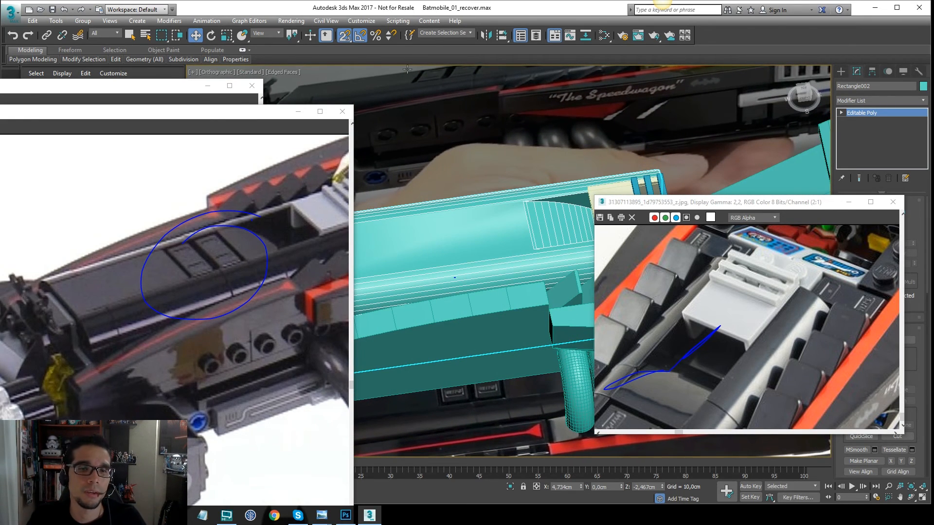
pyautogui.keyDown('alt'); pyautogui.moveTo(482, 167); pyautogui.dragTo(534, 239, button='middle'); pyautogui.keyUp('alt')
pyautogui.scroll(5, 535, 240)
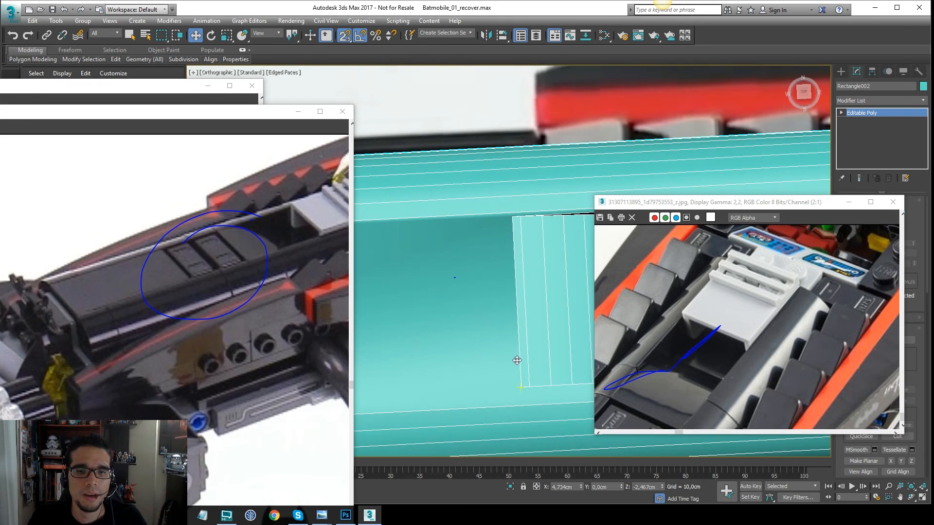
pyautogui.scroll(-4, 507, 194)
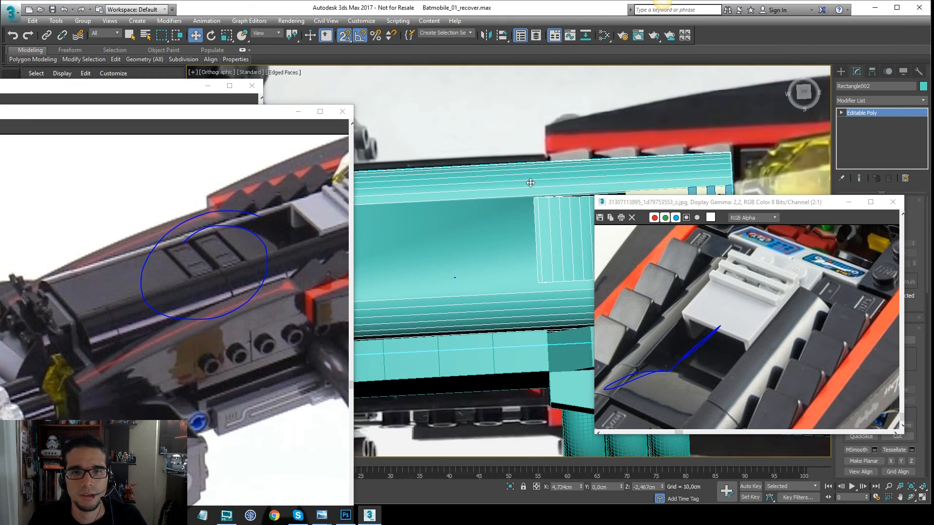
# - Connect the hood body's lengthwise edges with a crosswise edge loop and move it to just ahead of the curved recess's front end
pyautogui.scroll(-4, 531, 183)
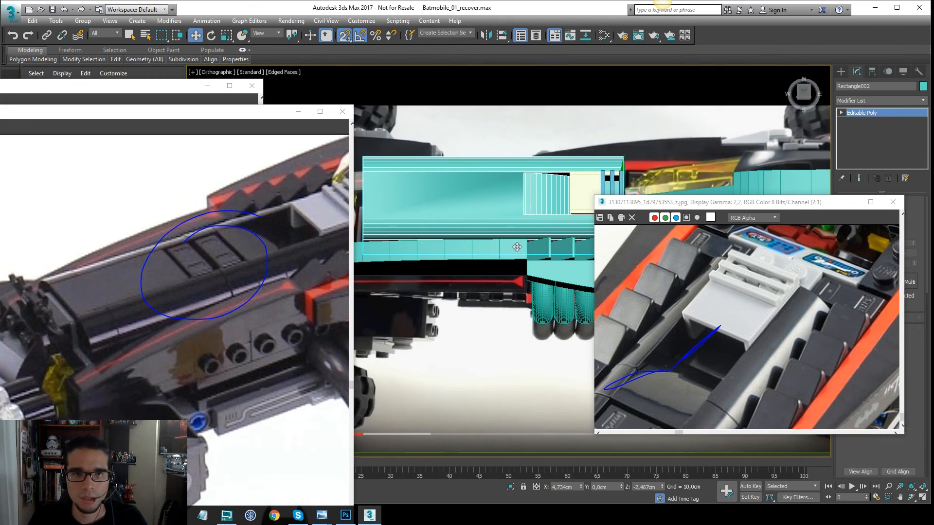
pyautogui.press('2')
pyautogui.press('F3')
pyautogui.rightClick(485, 186)
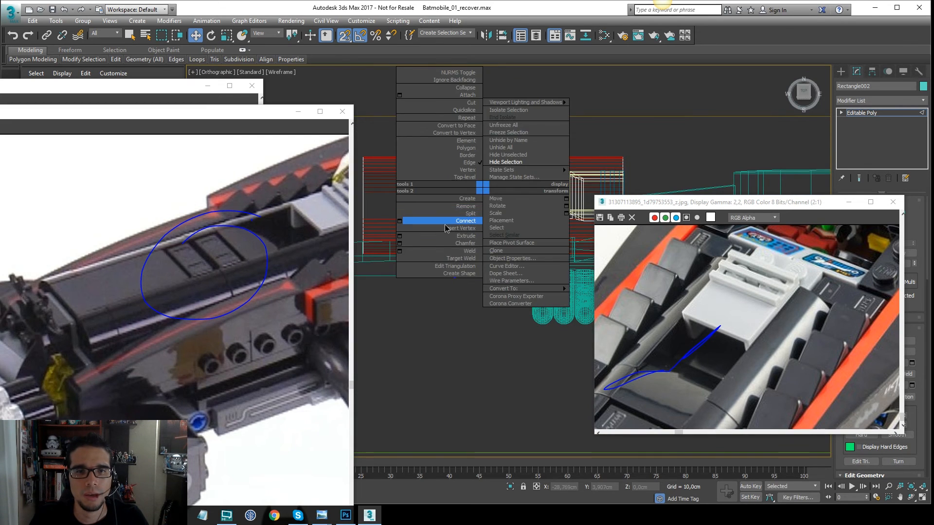
pyautogui.click(447, 221)
pyautogui.press('F3')
pyautogui.press('t')
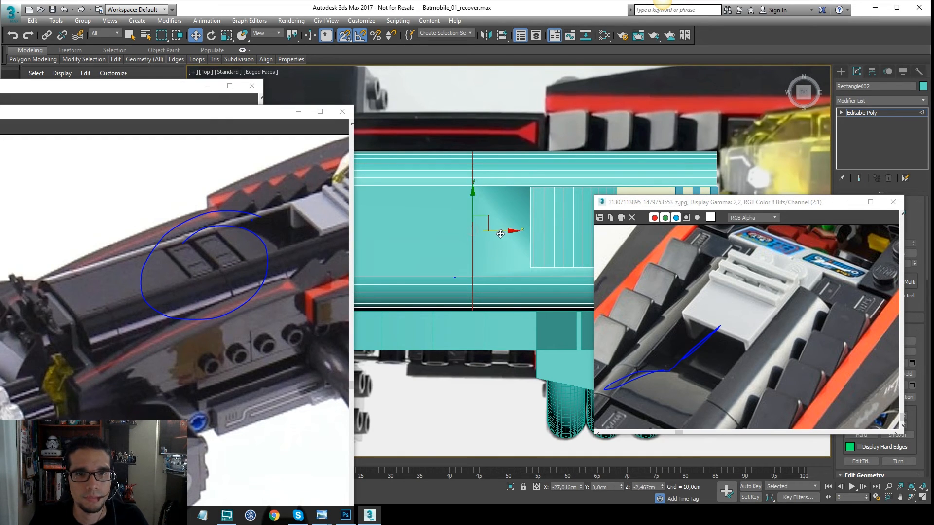
pyautogui.moveTo(508, 232); pyautogui.dragTo(515, 232)
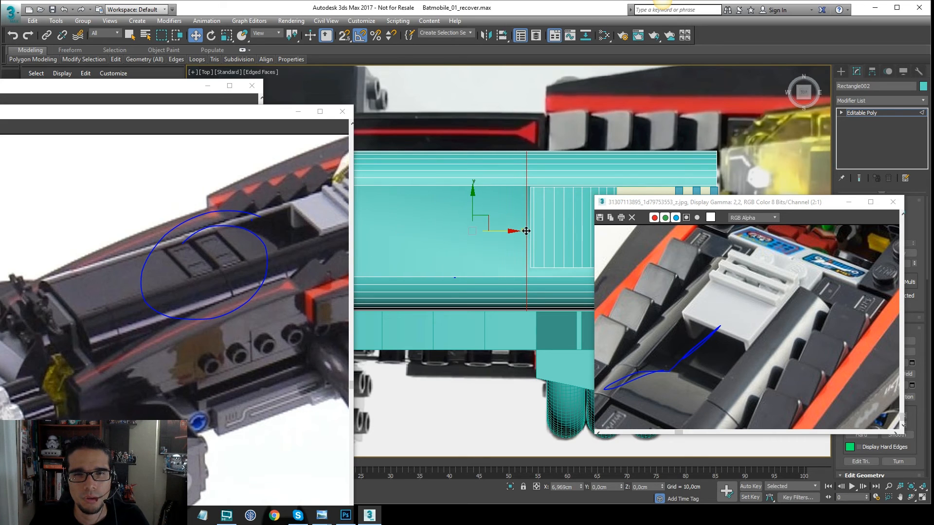
# - Connect the recess's two front corner vertices to the adjacent vertices of the new crosswise edge loop
pyautogui.keyDown('alt'); pyautogui.moveTo(526, 231); pyautogui.dragTo(512, 128, button='middle'); pyautogui.keyUp('alt')
pyautogui.scroll(5, 518, 154)
pyautogui.press('F4')
pyautogui.scroll(-2, 484, 224)
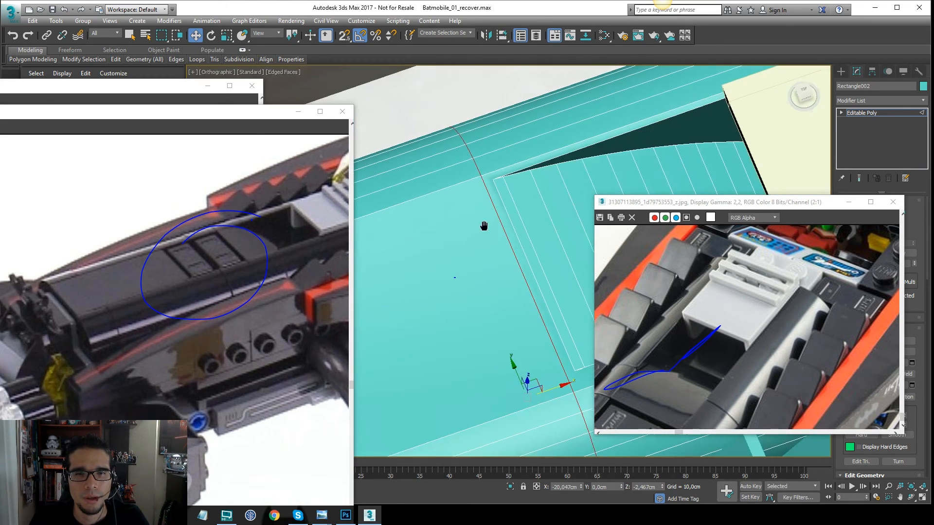
pyautogui.moveTo(484, 225); pyautogui.dragTo(471, 155, button='middle')
pyautogui.scroll(2, 557, 294)
pyautogui.scroll(2, 557, 292)
pyautogui.press('1')
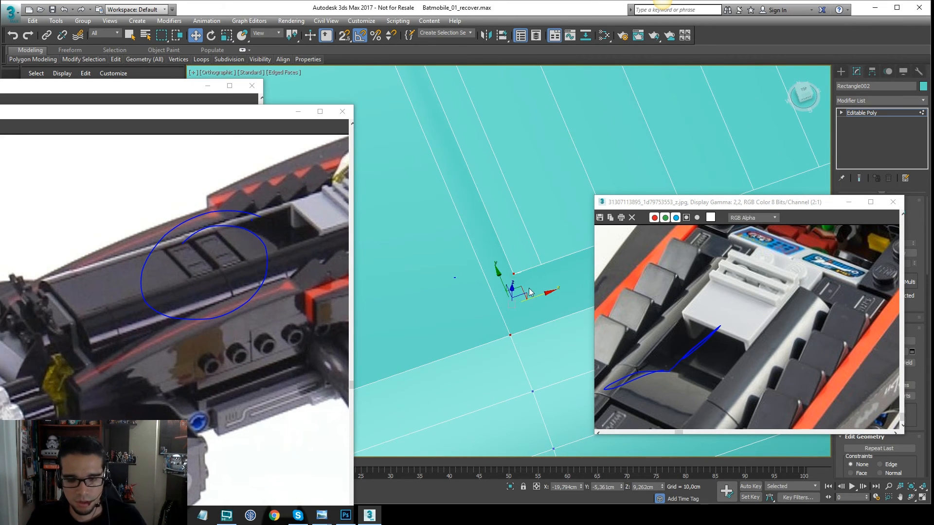
pyautogui.moveTo(500, 186); pyautogui.dragTo(543, 302, button='middle')
pyautogui.moveTo(451, 148); pyautogui.dragTo(523, 295, button='middle')
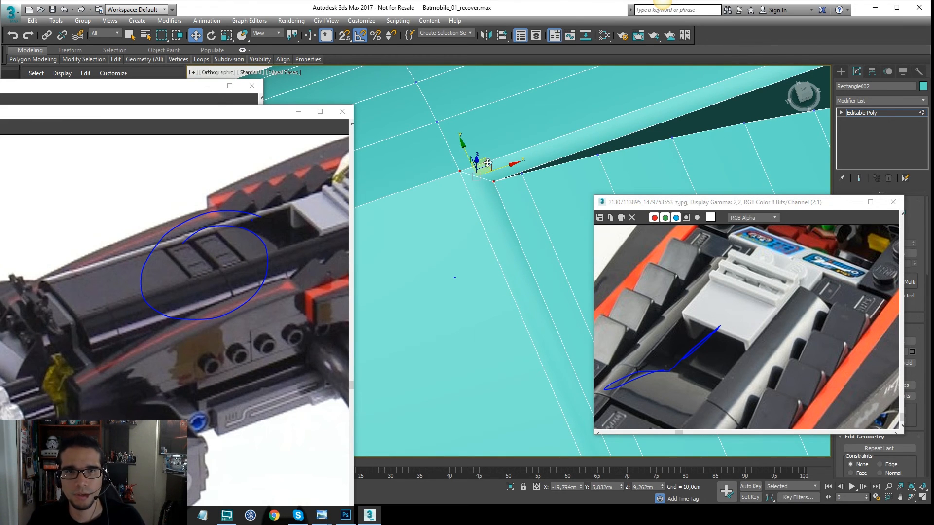
# - Examine the recess's joined front corners from several angles, with edged faces switched on and off
pyautogui.press('F4')
pyautogui.press('F4')
pyautogui.press('F4')
pyautogui.scroll(-4, 508, 194)
pyautogui.press('F4')
pyautogui.press('F4')
pyautogui.moveTo(518, 229)
pyautogui.keyDown('alt'); pyautogui.mouseDown(button='middle')
pyautogui.moveTo(492, 170)
pyautogui.moveTo(510, 184)
pyautogui.mouseUp(button='middle'); pyautogui.keyUp('alt')
pyautogui.scroll(4, 513, 189)
pyautogui.press('F4')
pyautogui.keyDown('alt'); pyautogui.moveTo(487, 220); pyautogui.dragTo(550, 212, button='middle'); pyautogui.keyUp('alt')
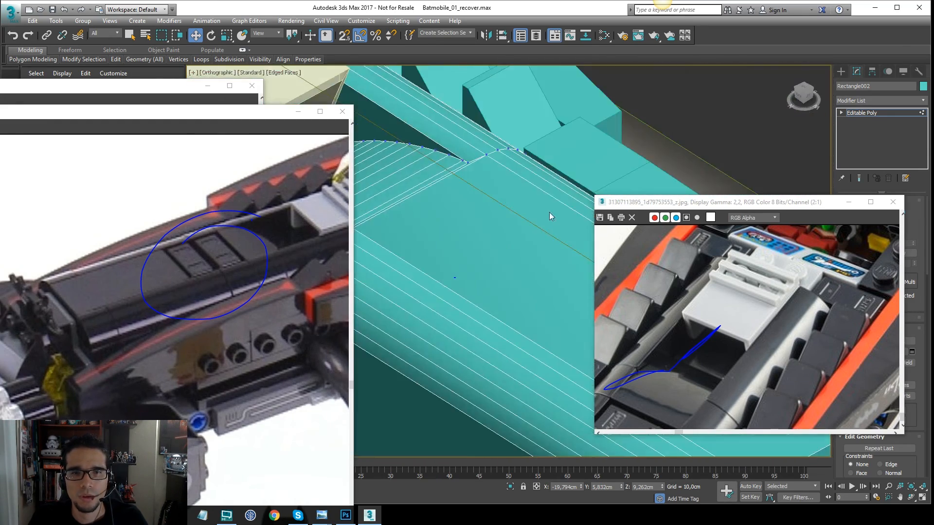
pyautogui.press('F4')
pyautogui.moveTo(479, 164)
pyautogui.keyDown('alt'); pyautogui.mouseDown(button='middle')
pyautogui.moveTo(446, 177)
pyautogui.moveTo(483, 188)
pyautogui.moveTo(485, 200)
pyautogui.moveTo(504, 163)
pyautogui.moveTo(481, 182)
pyautogui.mouseUp(button='middle'); pyautogui.keyUp('alt')
pyautogui.press('F4')
# - Raise the recess's front corner vertices in the front view to bring them up to the hood's top surface
pyautogui.press('f')
pyautogui.press('F3')
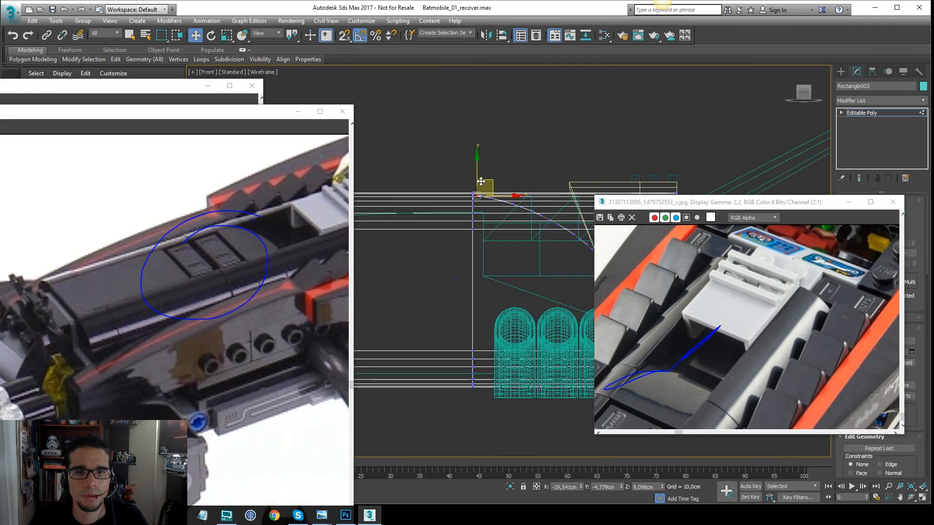
pyautogui.scroll(5, 479, 185)
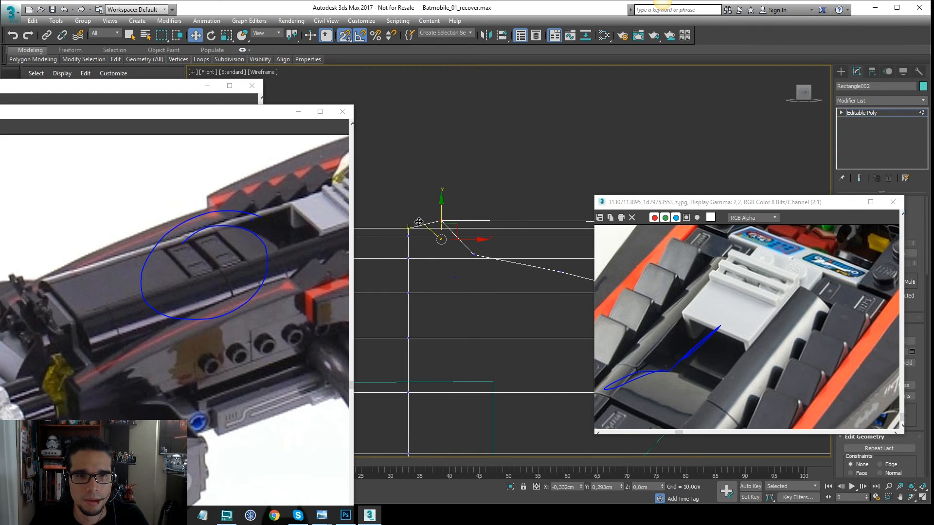
pyautogui.press('F3')
pyautogui.moveTo(477, 200)
pyautogui.keyDown('alt'); pyautogui.mouseDown(button='middle')
pyautogui.moveTo(440, 225)
pyautogui.moveTo(447, 219)
pyautogui.mouseUp(button='middle'); pyautogui.keyUp('alt')
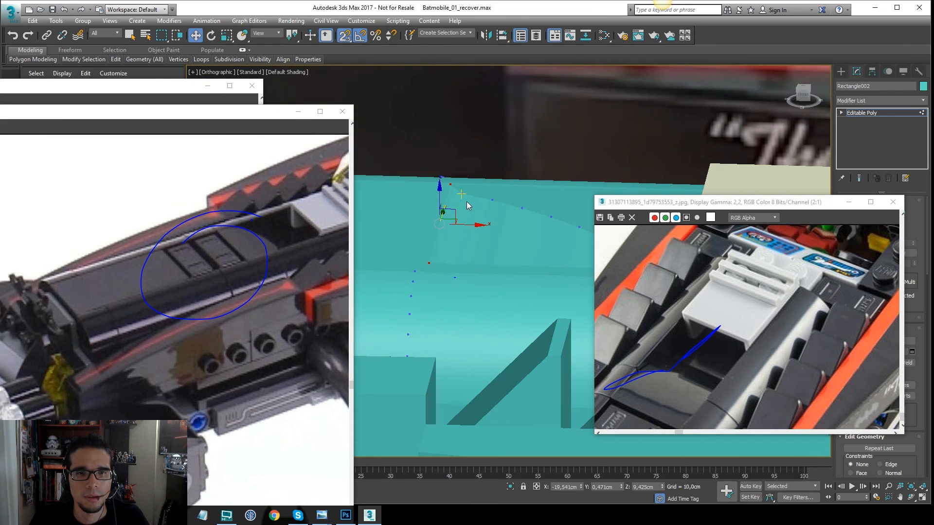
# - Isolate the hood body and select the vertices along the recess's curved floor in the front wireframe view
pyautogui.press('f')
pyautogui.press('F3')
pyautogui.scroll(-5, 471, 193)
pyautogui.moveTo(397, 205); pyautogui.dragTo(531, 166, button='middle')
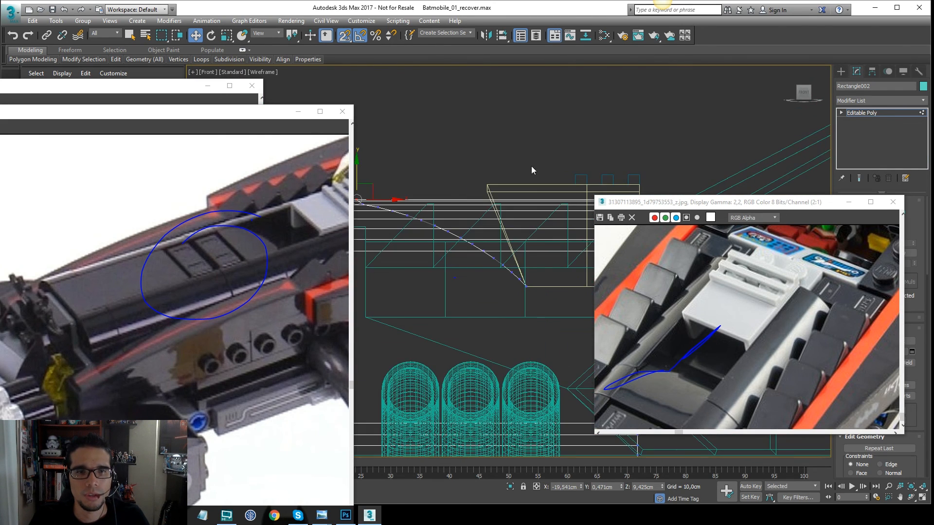
pyautogui.scroll(5, 362, 176)
pyautogui.moveTo(362, 177); pyautogui.dragTo(495, 190, button='middle')
pyautogui.scroll(-3, 501, 114)
pyautogui.moveTo(468, 234); pyautogui.dragTo(483, 146, button='middle')
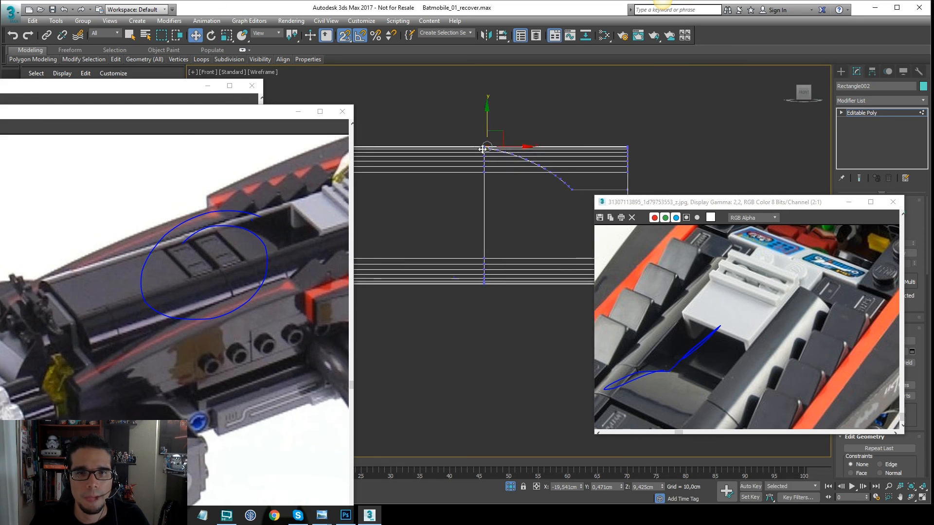
pyautogui.scroll(3, 483, 147)
pyautogui.moveTo(562, 158); pyautogui.dragTo(492, 98, button='middle')
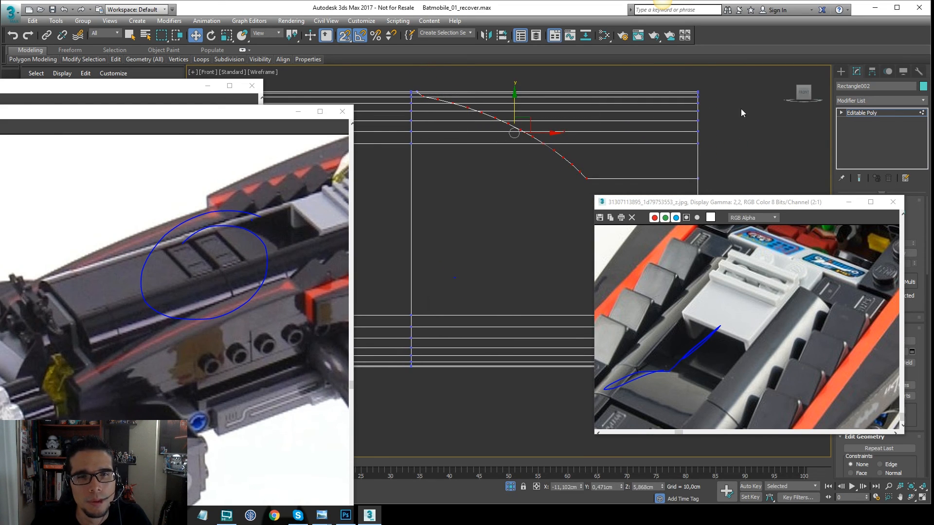
# - Apply an FFD 2x2x2 modifier to the selected curve vertices and raise its front upper control points toward the hood's top surface
pyautogui.click(854, 101)
pyautogui.press('f')
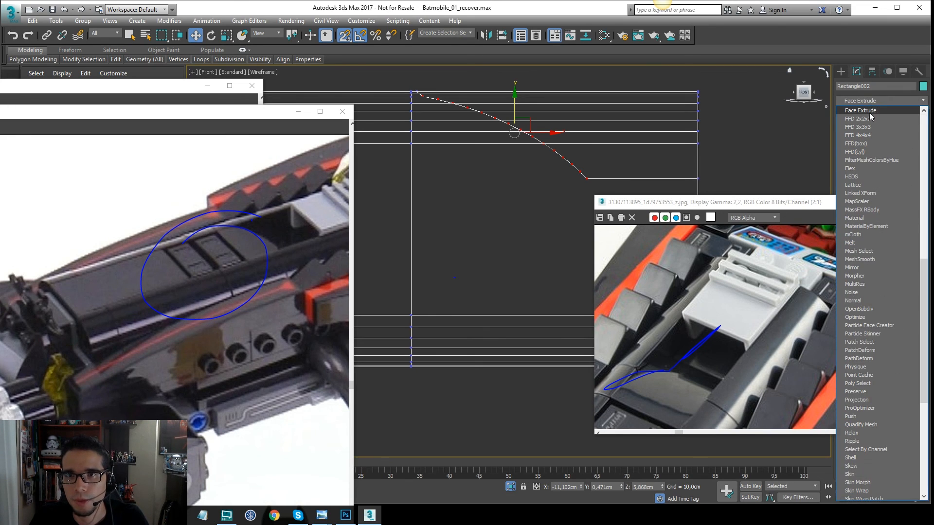
pyautogui.click(871, 118)
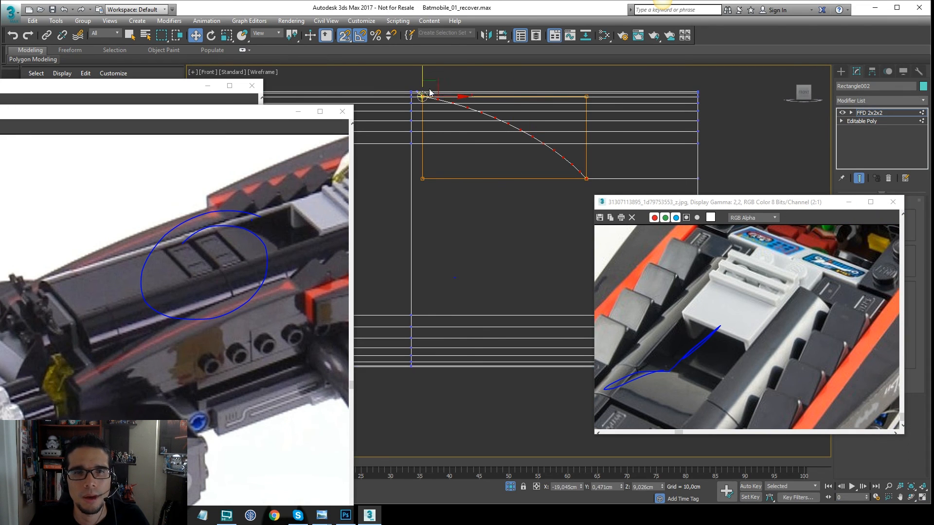
pyautogui.scroll(5, 430, 93)
pyautogui.moveTo(434, 138); pyautogui.dragTo(466, 141)
pyautogui.press('s')
pyautogui.scroll(-5, 467, 141)
pyautogui.moveTo(453, 141)
pyautogui.mouseDown(button='middle')
pyautogui.moveTo(434, 117)
pyautogui.moveTo(625, 133)
pyautogui.mouseUp(button='middle')
pyautogui.press('F3')
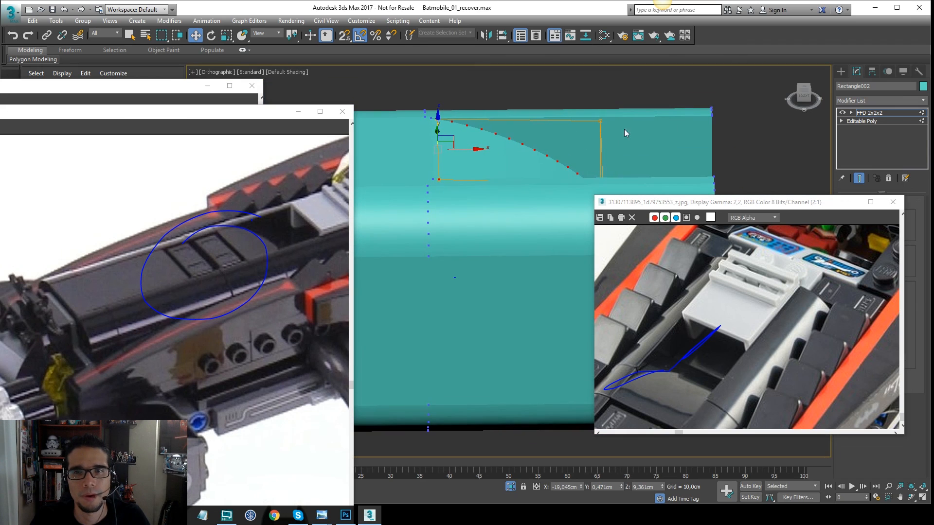
# - Collapse the FFD 2x2x2 modifier into the hood's Editable Poly and end the isolation to show the whole model
pyautogui.rightClick(871, 114)
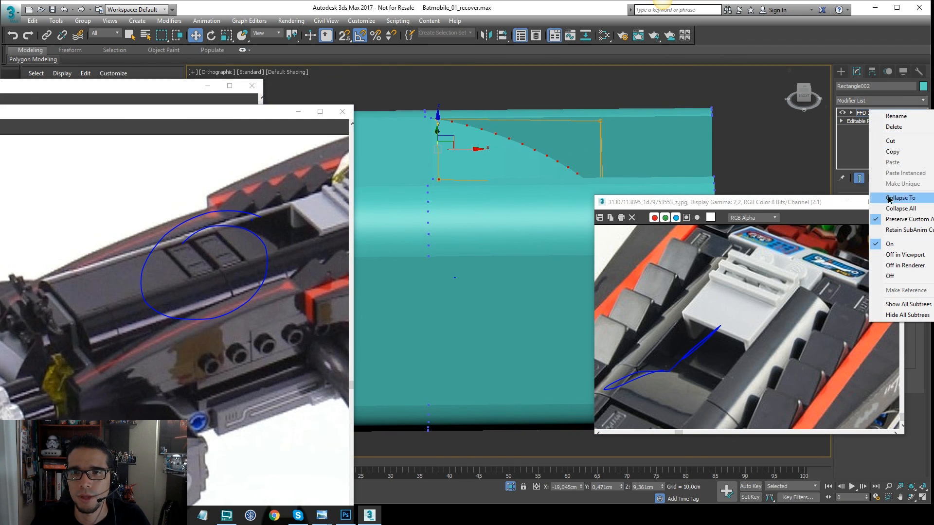
pyautogui.click(861, 194)
pyautogui.click(510, 298)
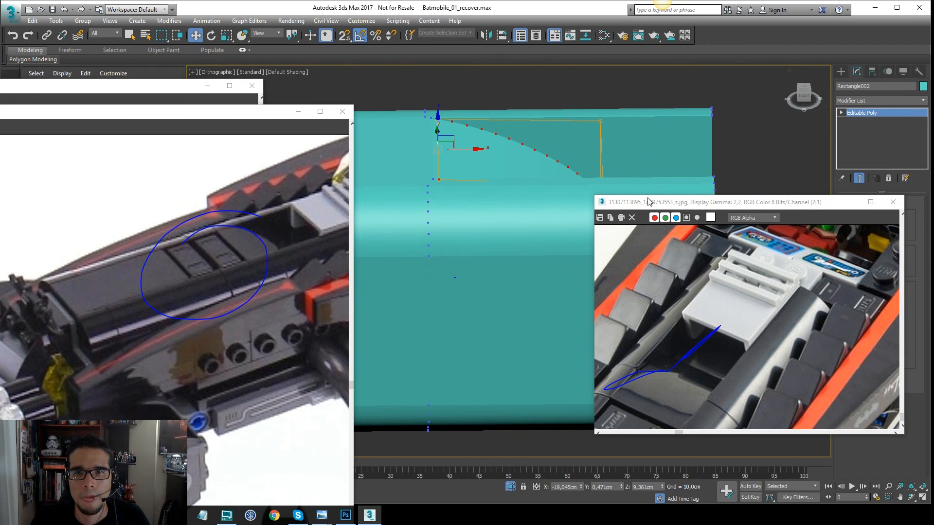
pyautogui.scroll(-3, 526, 165)
pyautogui.keyDown('alt'); pyautogui.moveTo(544, 165); pyautogui.dragTo(567, 162, button='middle'); pyautogui.keyUp('alt')
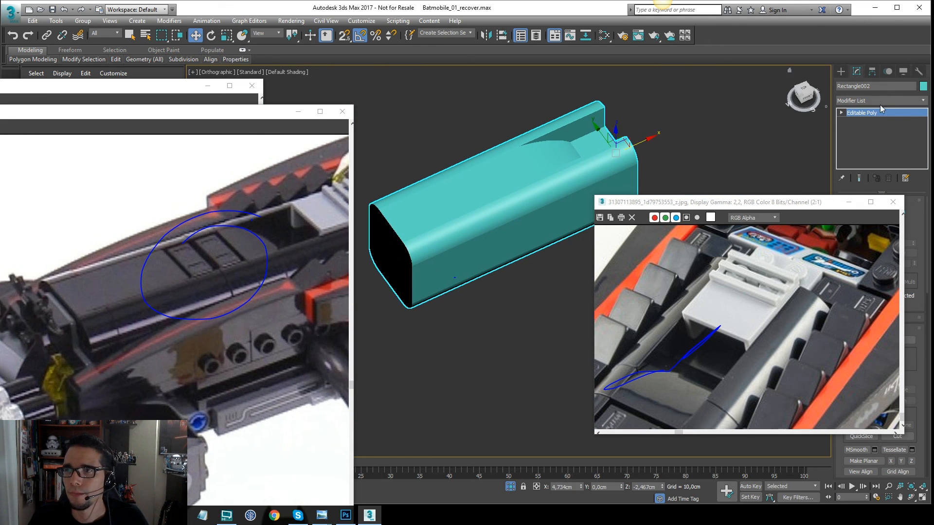
pyautogui.click(510, 487)
# - Select all the model's objects and give them the same teal object color, then clear the selection
pyautogui.keyDown('alt'); pyautogui.moveTo(530, 228); pyautogui.dragTo(536, 171, button='middle'); pyautogui.keyUp('alt')
pyautogui.hotkey('ctrl', 'a')
pyautogui.press('F3')
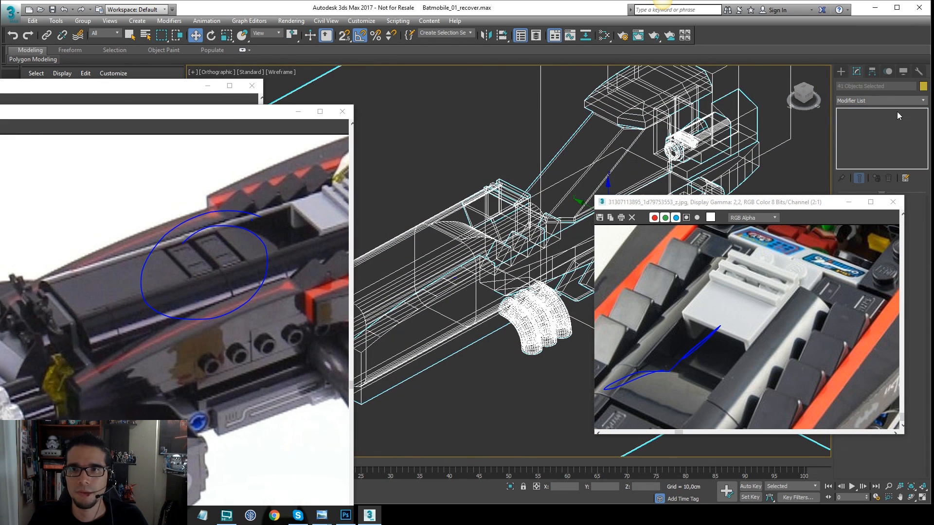
pyautogui.click(922, 87)
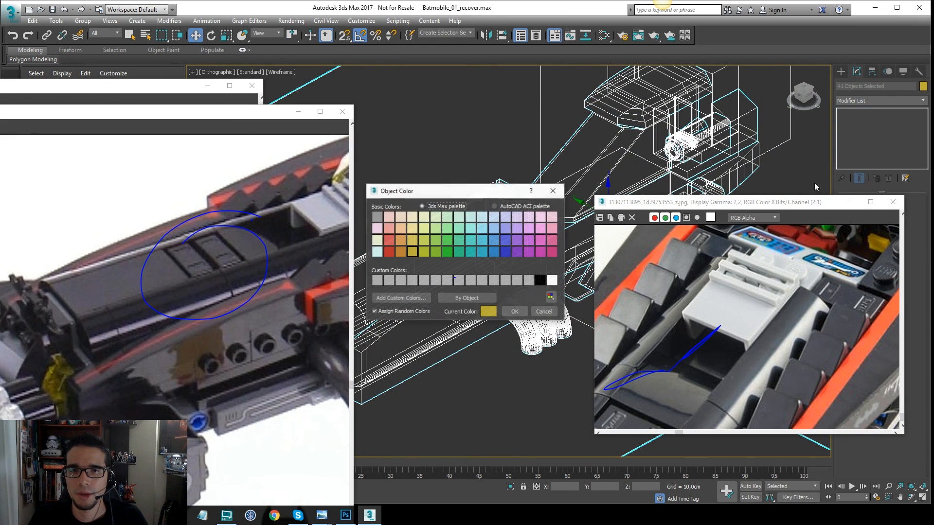
pyautogui.click(515, 312)
pyautogui.click(515, 379)
pyautogui.press('F3')
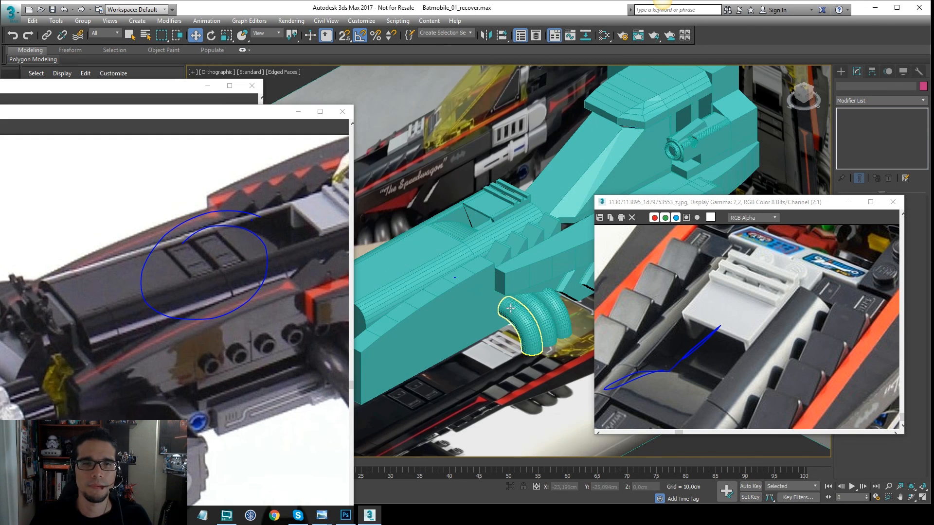
# - Review the whole model in a perspective view with default shading and no edged faces
pyautogui.moveTo(499, 255)
pyautogui.keyDown('alt'); pyautogui.mouseDown(button='middle')
pyautogui.moveTo(506, 223)
pyautogui.moveTo(534, 241)
pyautogui.moveTo(524, 237)
pyautogui.mouseUp(button='middle'); pyautogui.keyUp('alt')
pyautogui.press('p')
pyautogui.press('q')
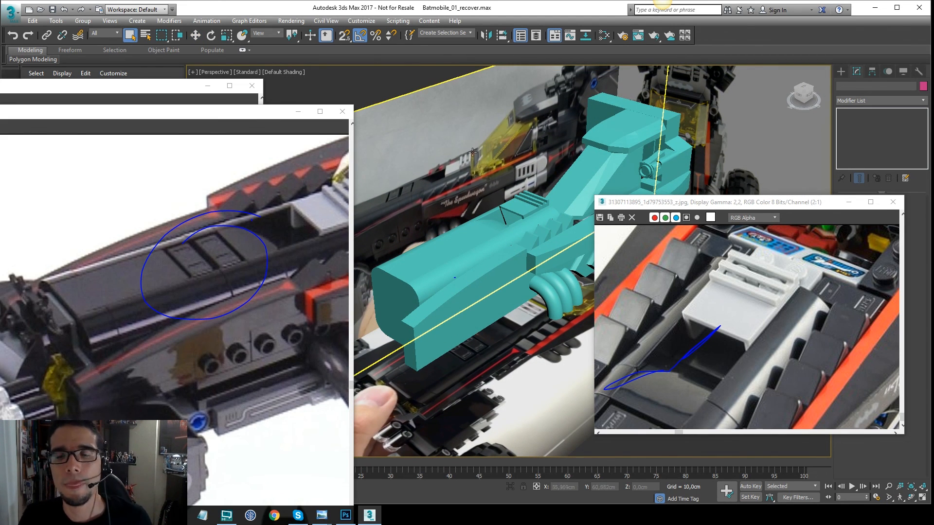
pyautogui.click(662, 1)
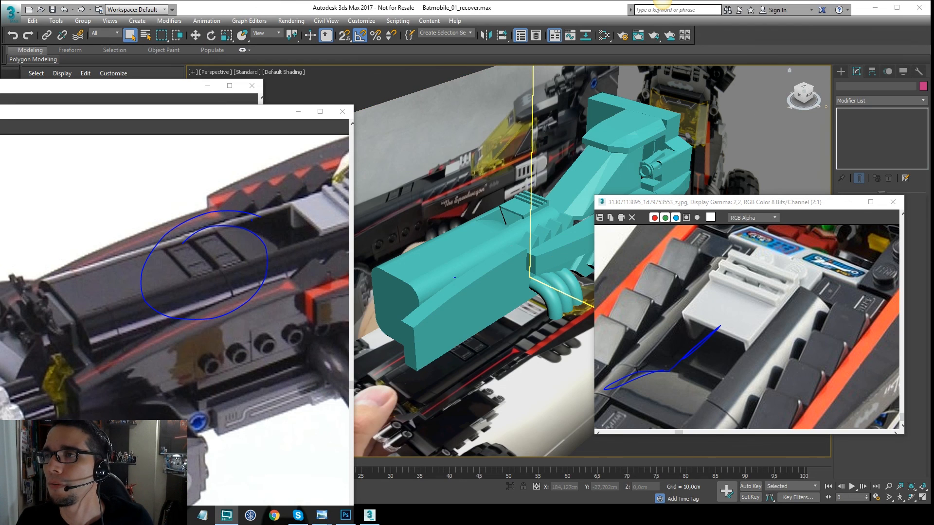